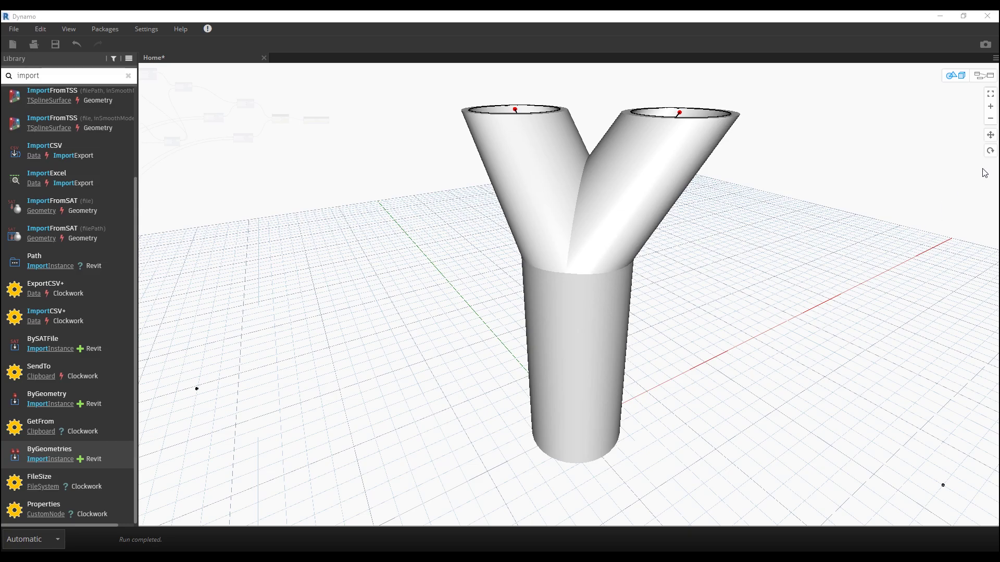
left_click(990, 151)
mouse_move(752, 343)
left_mouse_down()
mouse_move(585, 364)
mouse_move(732, 212)
mouse_move(730, 305)
mouse_move(594, 369)
mouse_move(745, 312)
mouse_move(714, 336)
left_mouse_up()
scroll(714, 337, "down", 2)
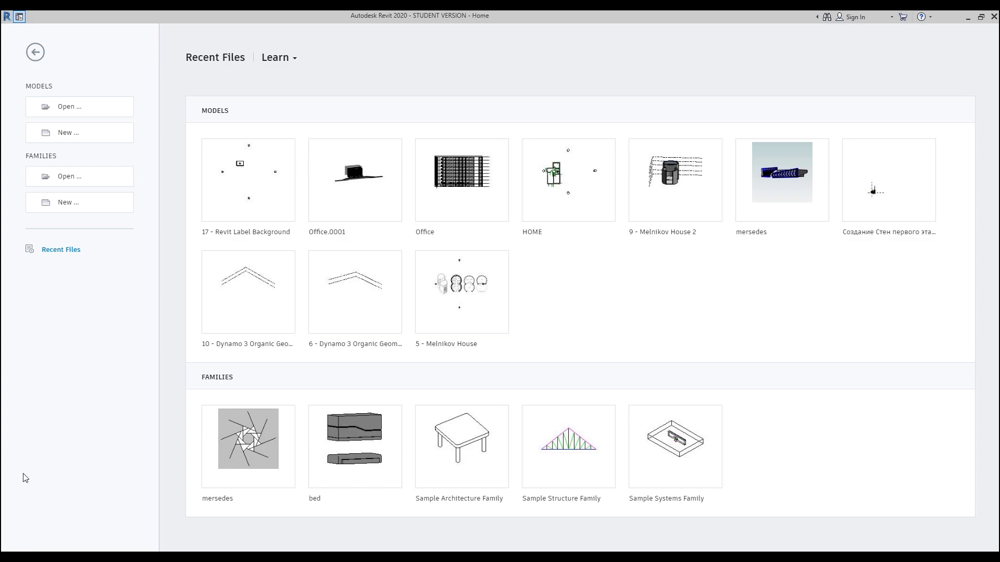
Create a new project from the Architectural Template
left_click(62, 136)
left_click(447, 266)
left_click(442, 288)
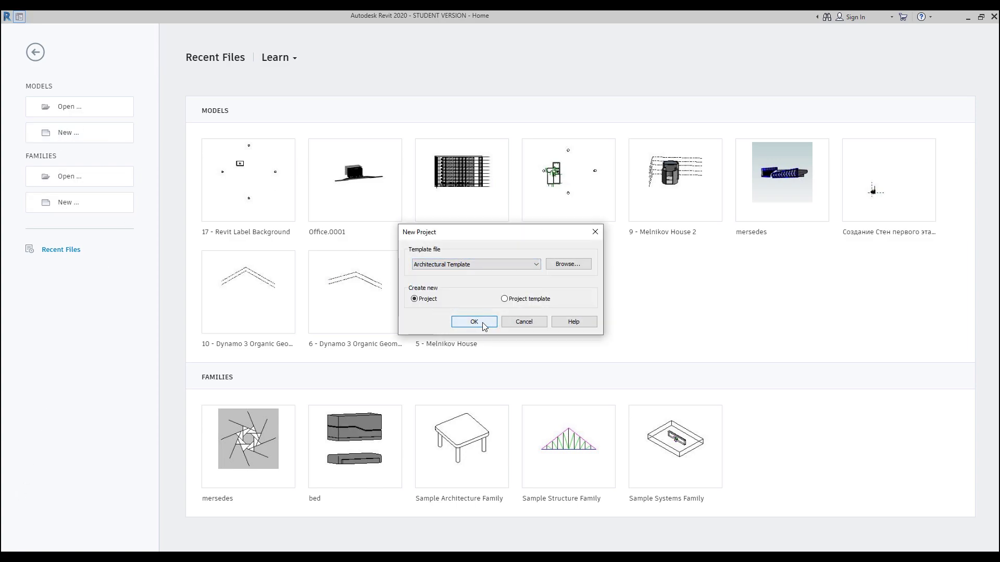
left_click(474, 321)
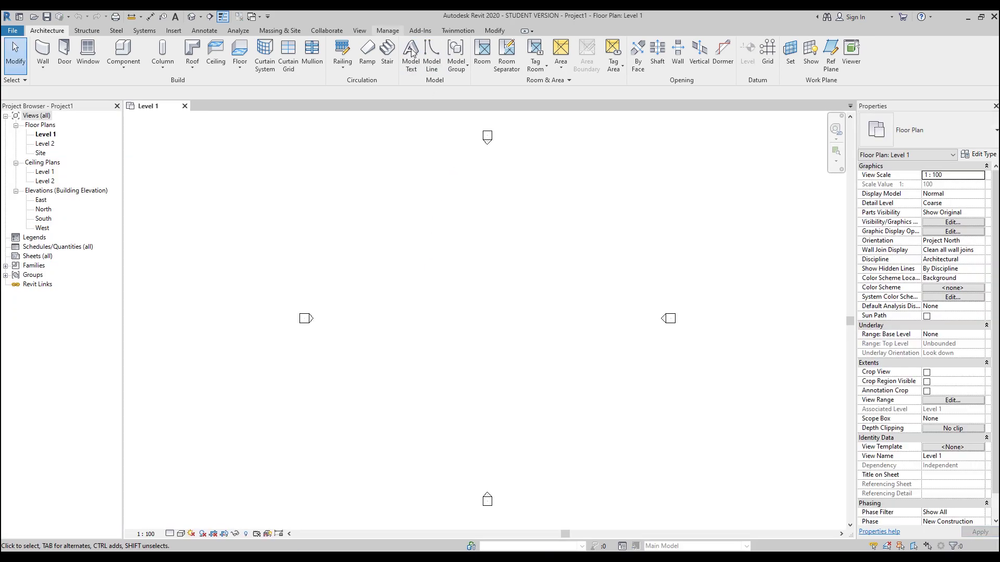
Launch Dynamo from the Revit project and start a new blank workspace
left_click(389, 33)
left_click(946, 71)
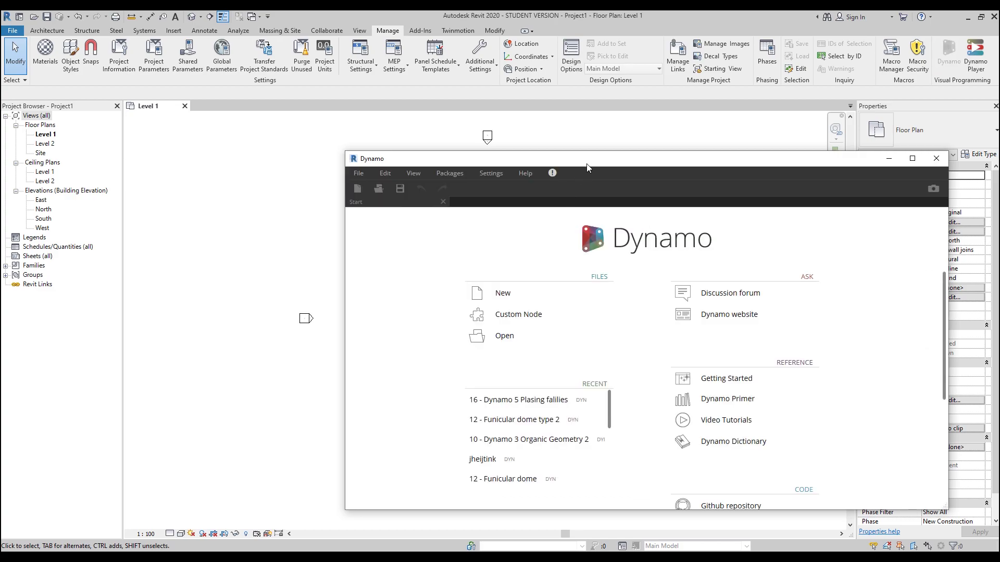
left_click(408, 254)
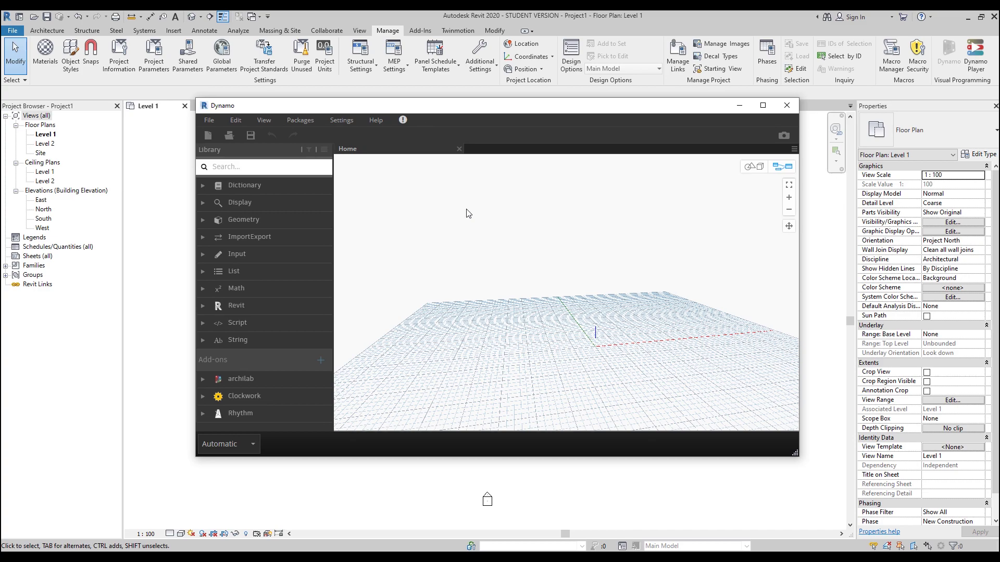
Search the library for point and place a Point.ByCoordinates node in the upper part of the graph
left_click(270, 167)
type("point")
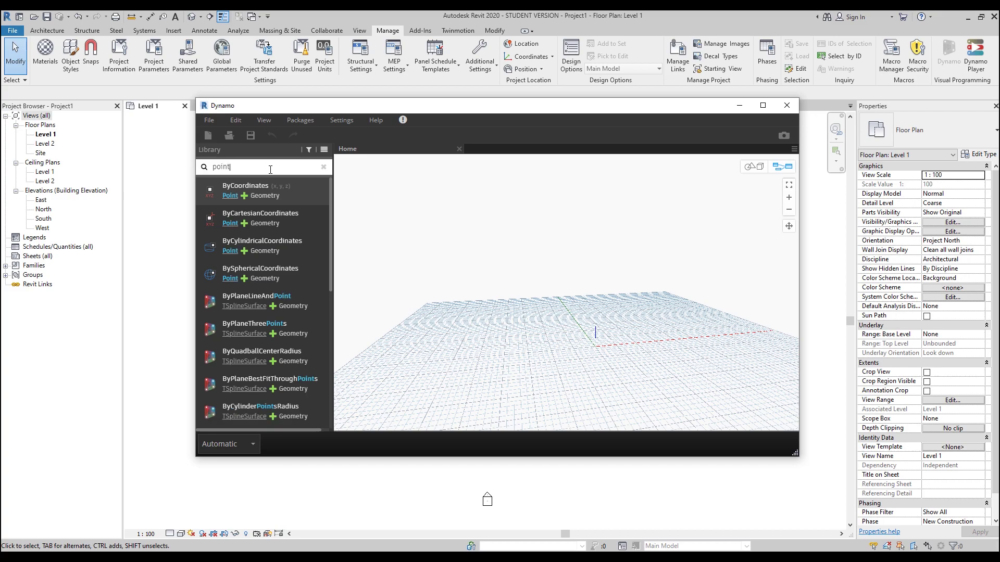
left_click(307, 201)
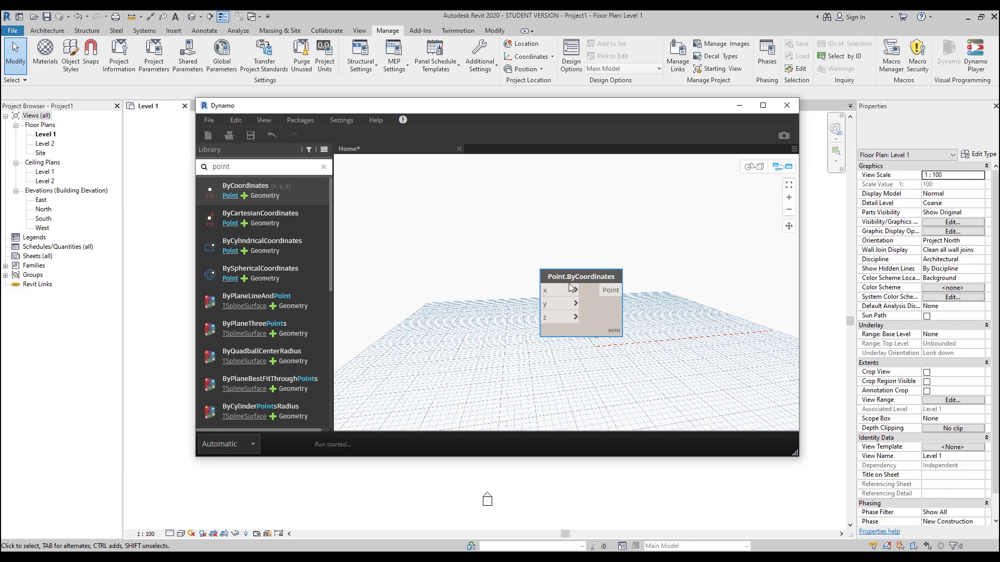
left_click_drag(570, 276, 409, 229)
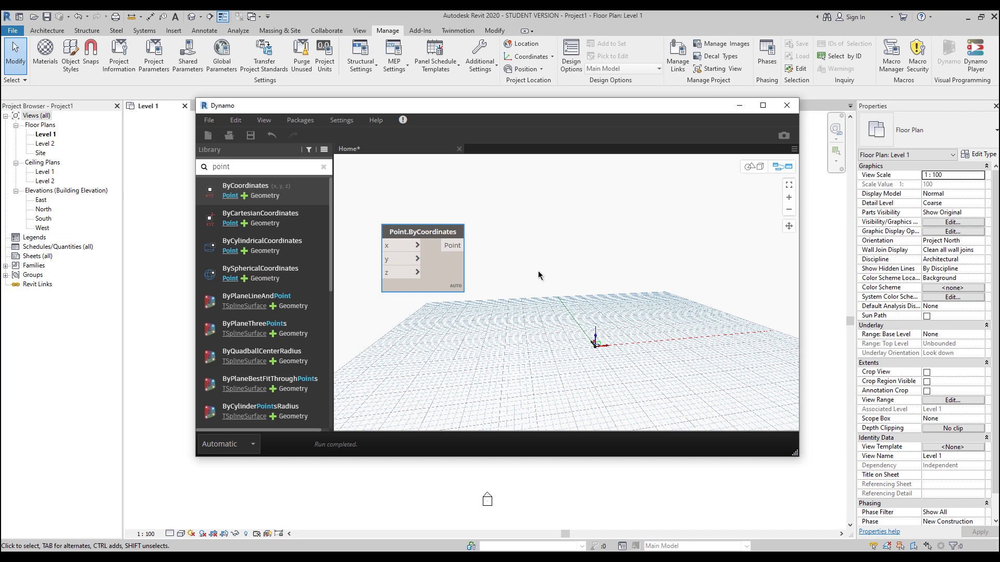
scroll(542, 272, "down", 3)
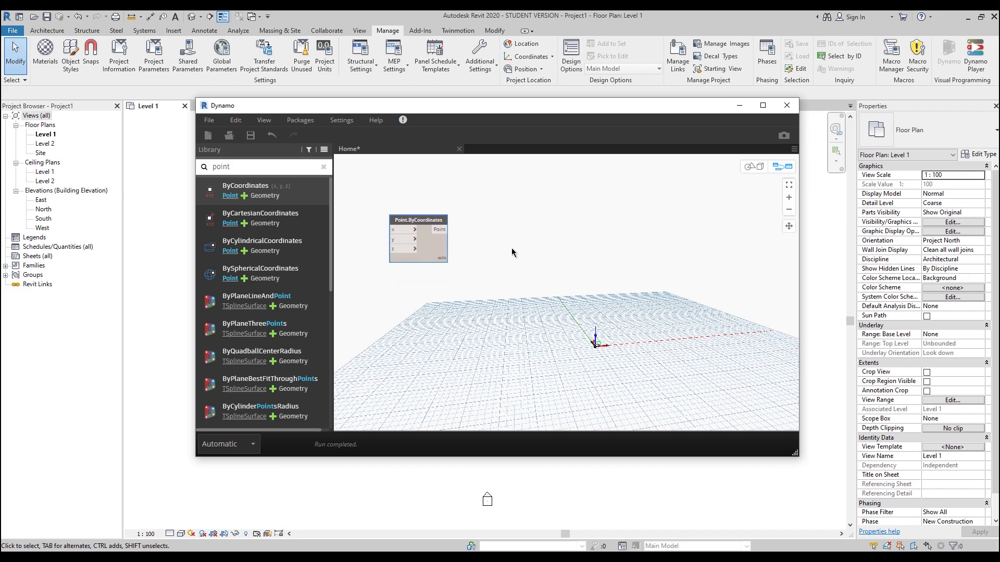
left_click_drag(429, 249, 440, 260)
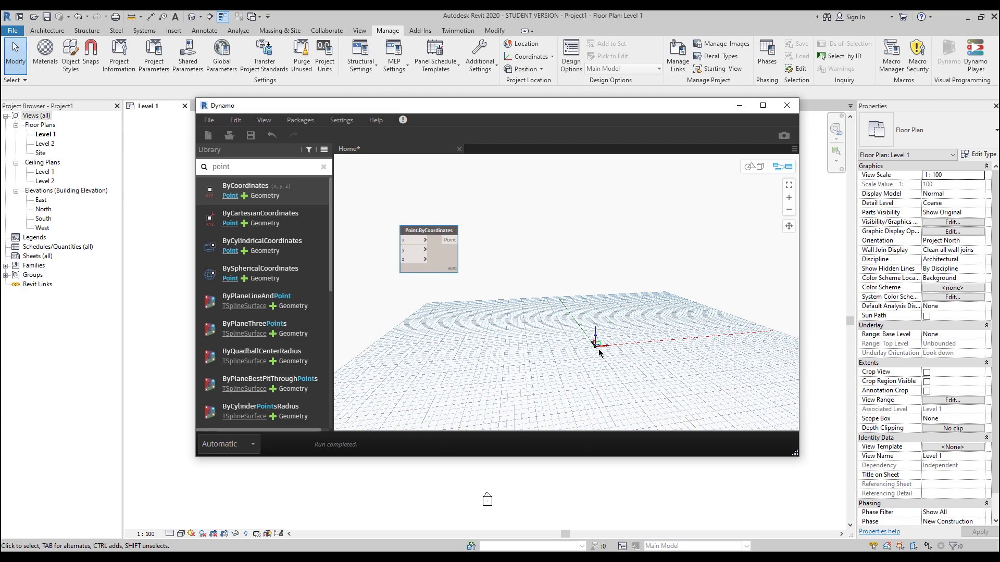
Duplicate the Point.ByCoordinates node and place the copy directly below the original
mouse_move(415, 241)
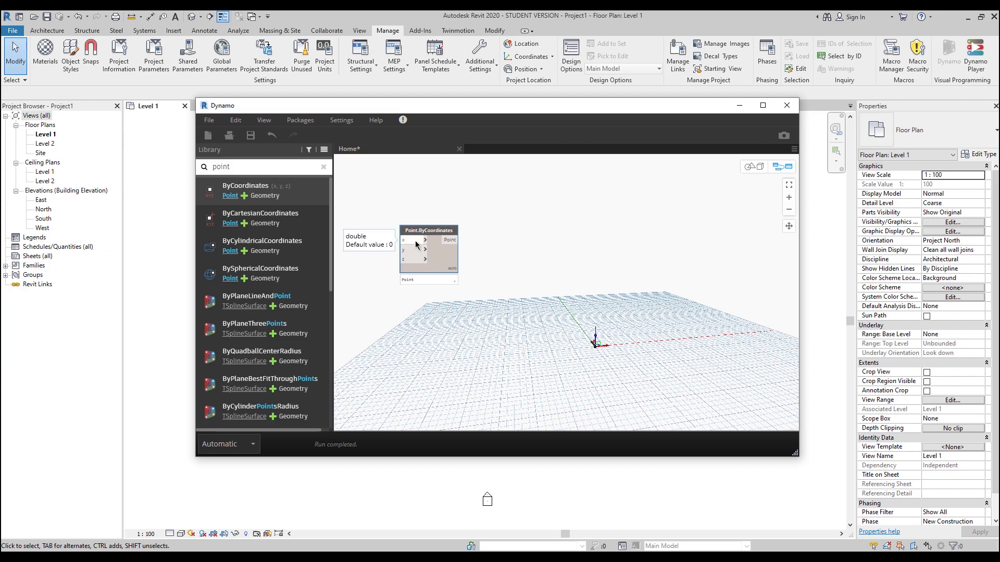
mouse_move(418, 263)
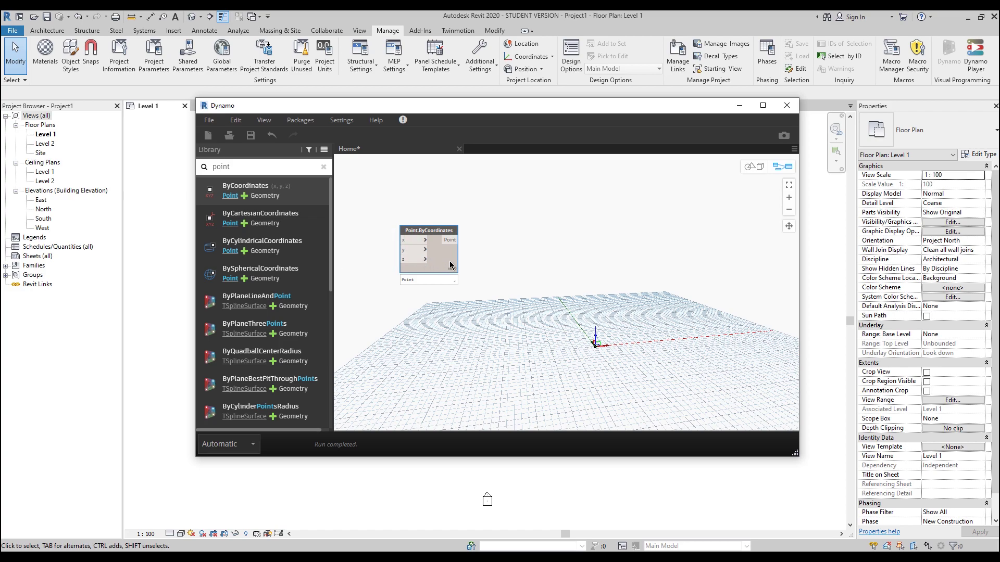
key("ctrl+v")
left_click_drag(513, 276, 463, 330)
middle_click_drag(523, 338, 616, 329)
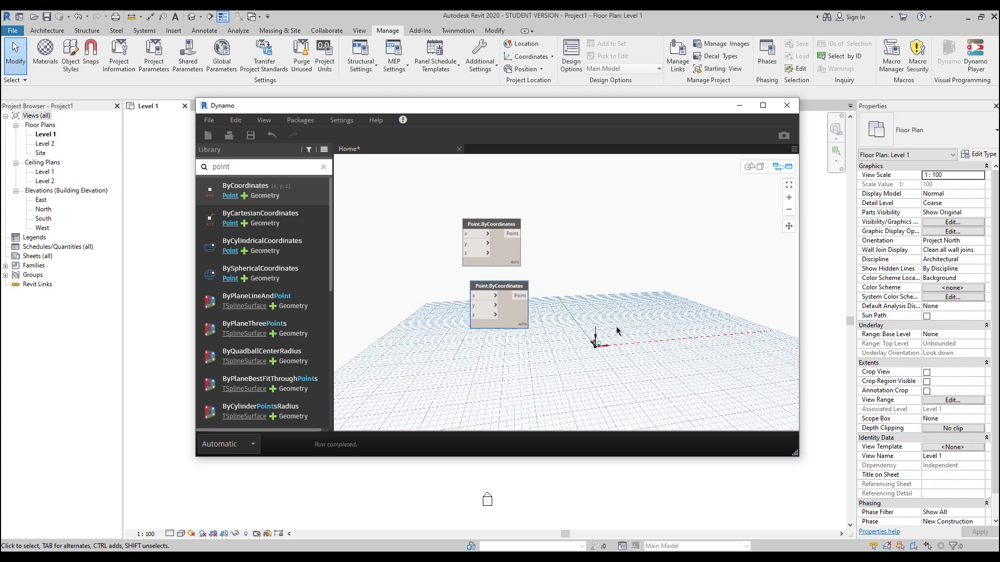
Add a Code Block containing 10; and connect it to the z input of the second Point.ByCoordinates node
double_click(446, 320)
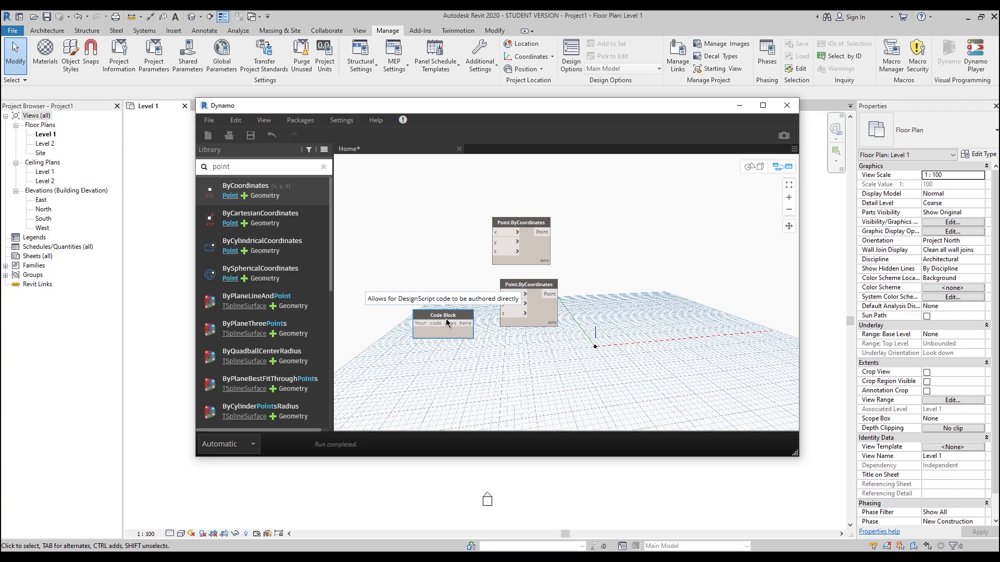
type("10;")
left_click_drag(524, 314, 427, 306)
left_click(434, 314)
Duplicate the z-connected Point.ByCoordinates node twice, stacking the copies below to make four point nodes
left_click(543, 317)
key("ctrl+c")
key("ctrl+v")
left_click_drag(621, 326, 550, 384)
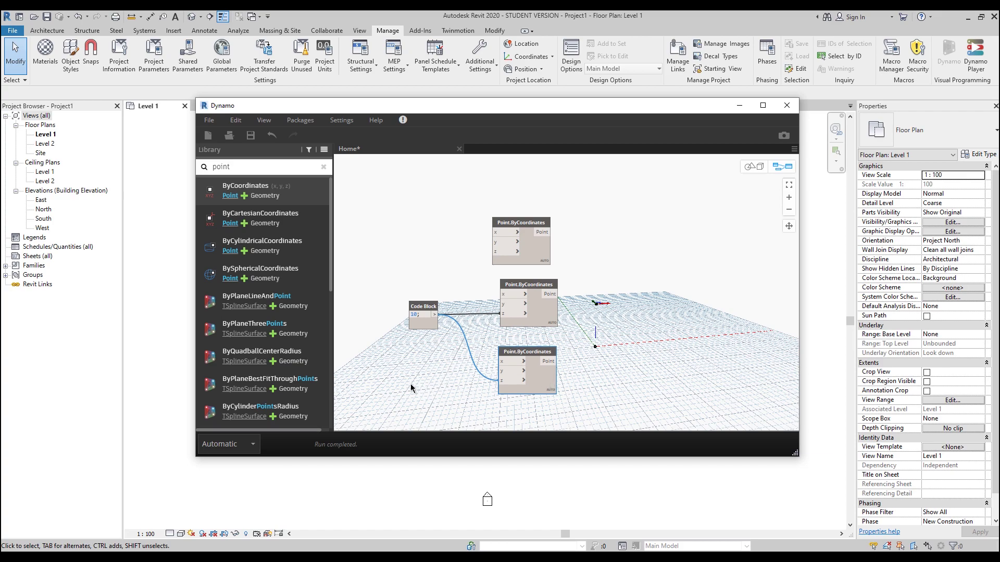
middle_click_drag(623, 385, 623, 300)
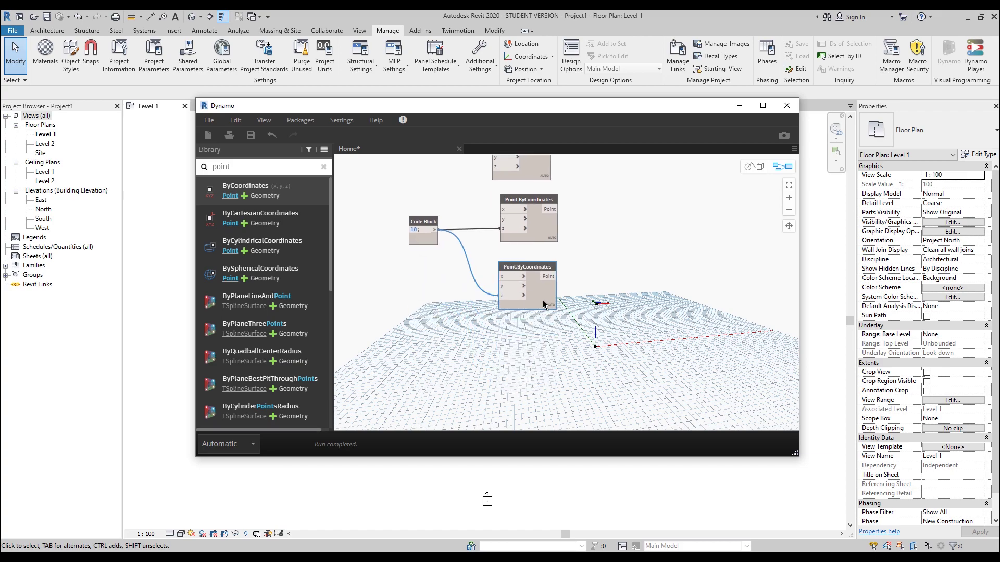
key("ctrl+c")
key("ctrl+v")
left_click_drag(614, 312, 547, 367)
middle_click_drag(495, 264, 504, 277)
Duplicate the 10 Code Block twice and place the copies beside the two lowest point nodes
left_click(436, 254)
key("ctrl+c")
key("ctrl+v")
key("ctrl+v")
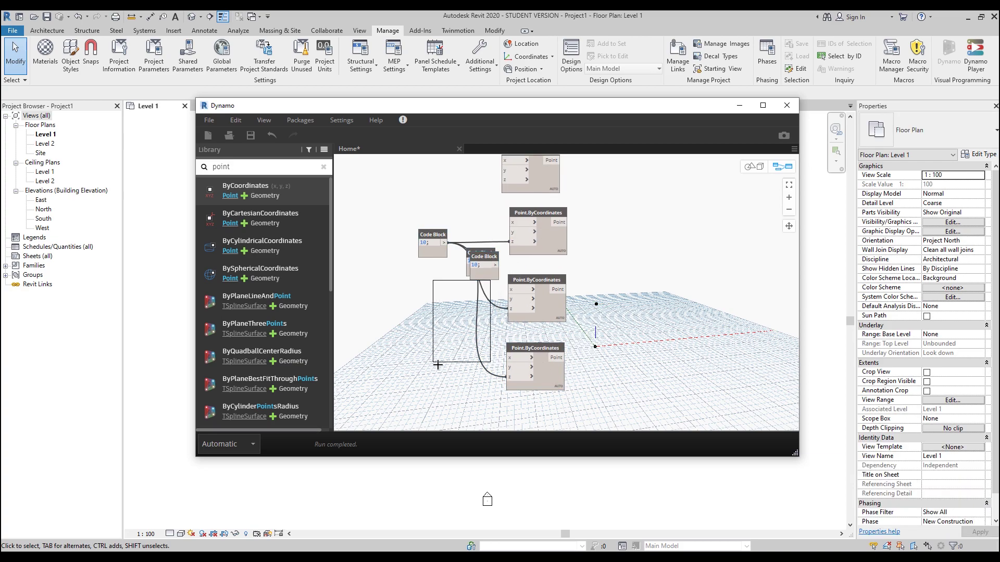
left_click_drag(487, 271, 437, 297)
middle_click_drag(518, 308, 485, 305)
left_click_drag(484, 305, 403, 358)
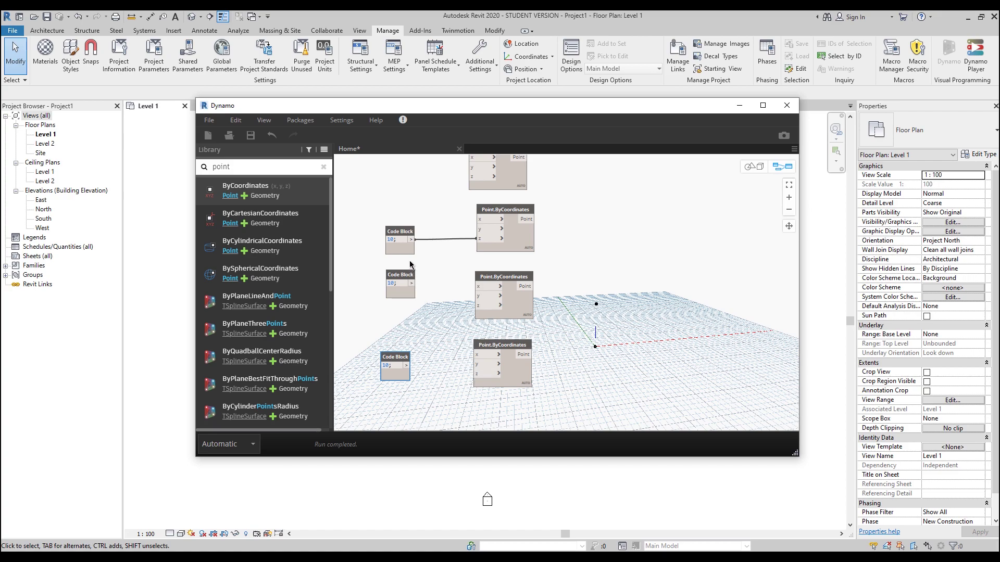
Set the upper copied Code Block to 15 and connect it to the z inputs of the third and fourth point nodes
double_click(392, 283)
type("15")
left_click(377, 284)
left_click_drag(411, 282, 478, 306)
left_click_drag(412, 284, 477, 375)
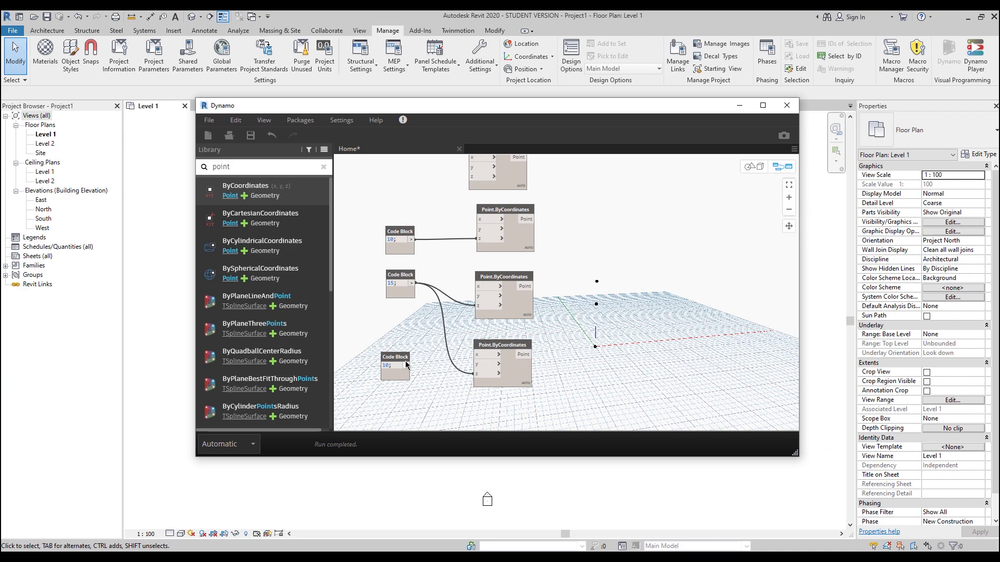
Connect the lowest 10 Code Block to the fourth point's y input and a -10 copy of it to the third point's y input
left_click_drag(406, 365, 480, 366)
left_click_drag(406, 356, 400, 324)
key("ctrl+c")
key("ctrl+v")
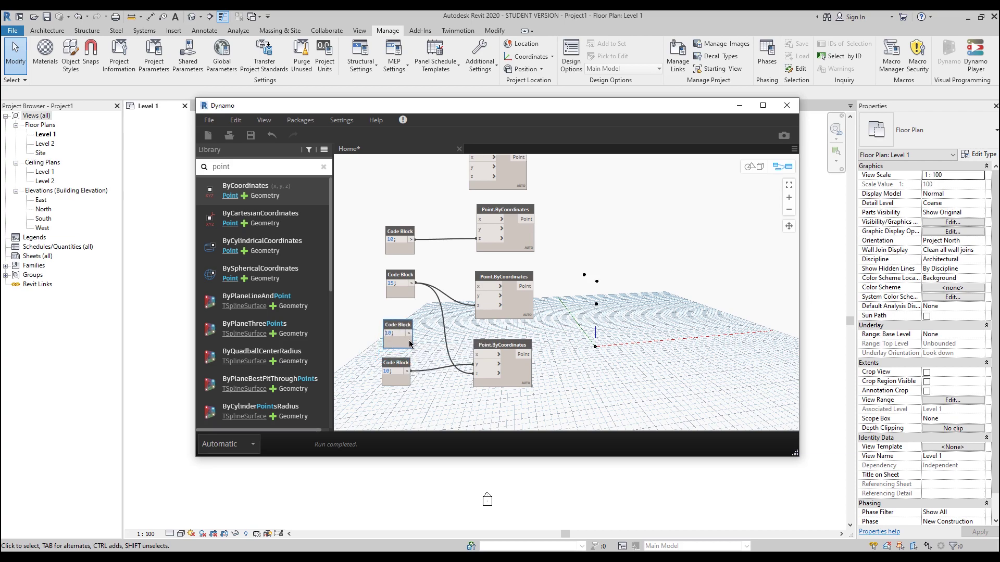
type("-")
left_click(375, 335)
left_click_drag(412, 333, 491, 298)
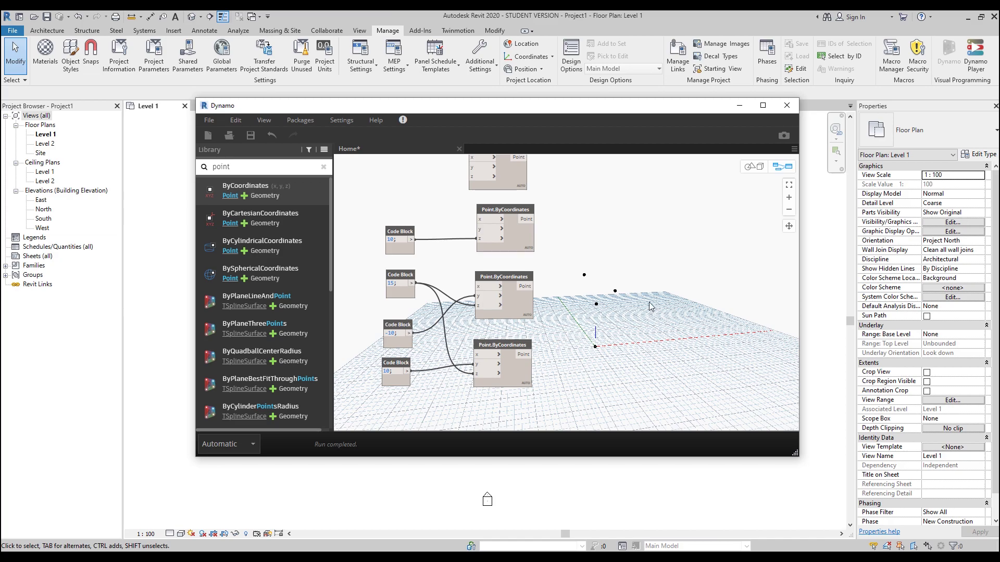
Examine the arrangement of the four points in the 3D geometry preview from a rotated angle
left_click(750, 166)
scroll(618, 298, "up", 4)
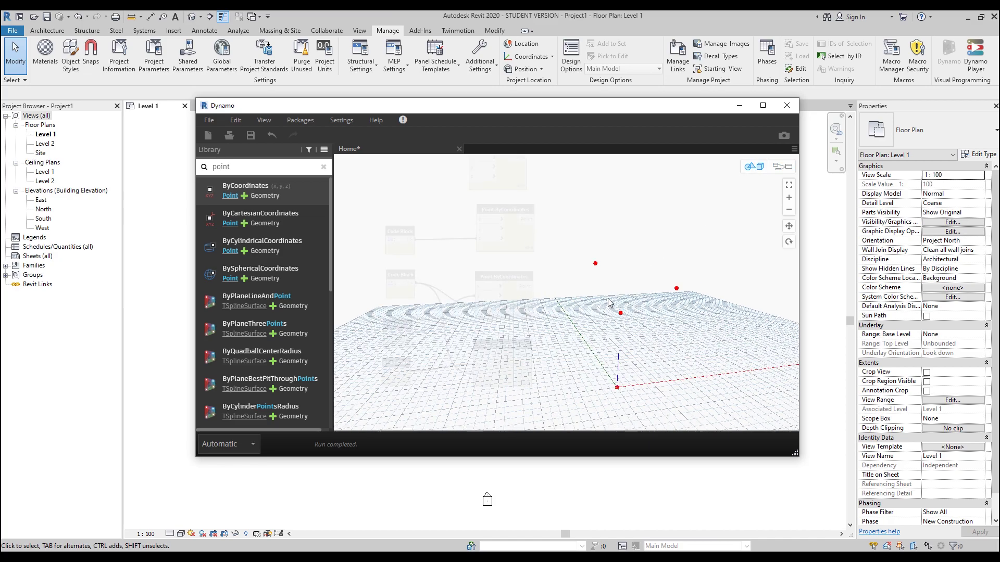
left_click(787, 240)
left_click_drag(667, 331, 596, 354)
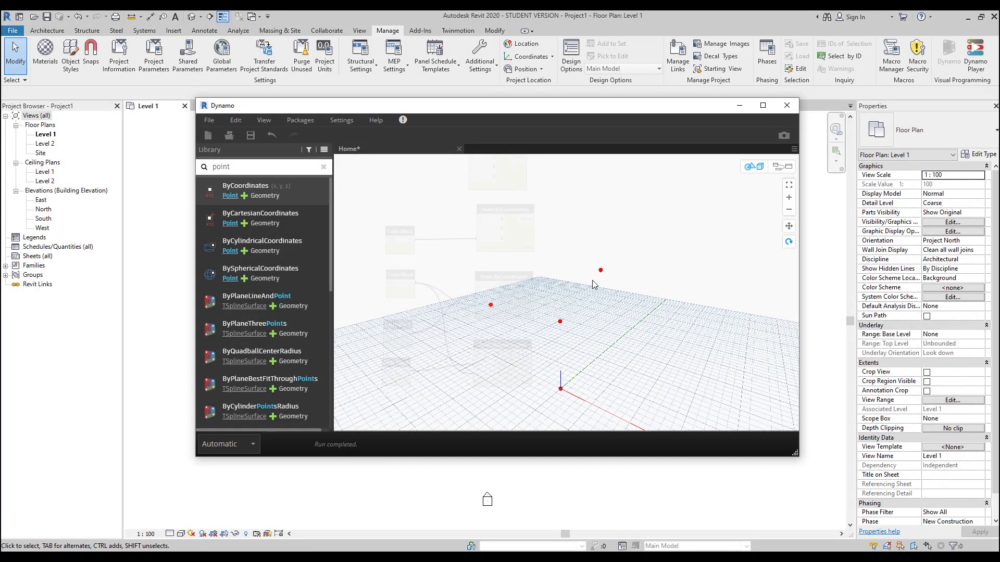
left_click(789, 242)
left_click(783, 168)
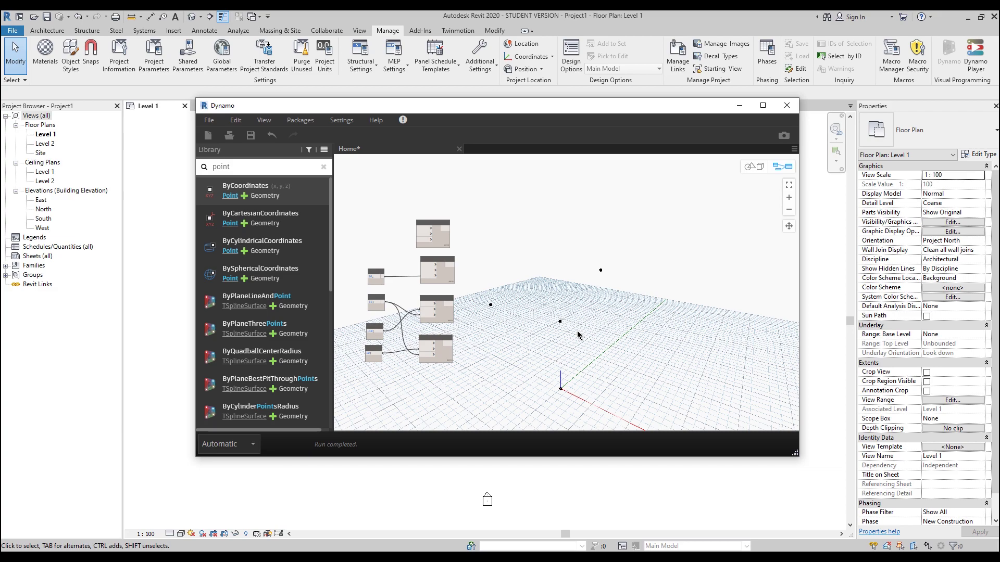
left_click(487, 500)
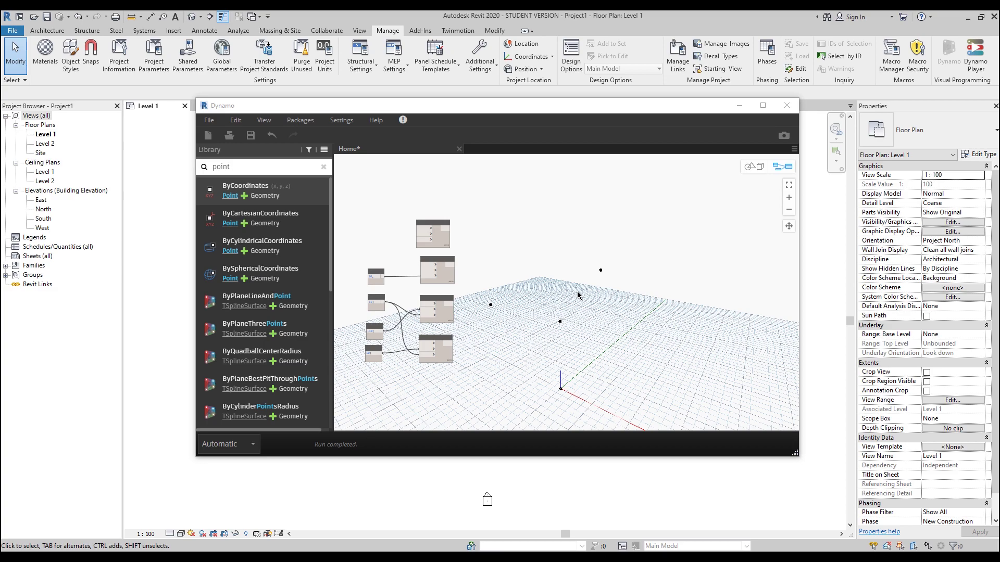
Add a Circle.ByCenterPointRadius node and connect the first point node to its centerPoint input
right_click(545, 267)
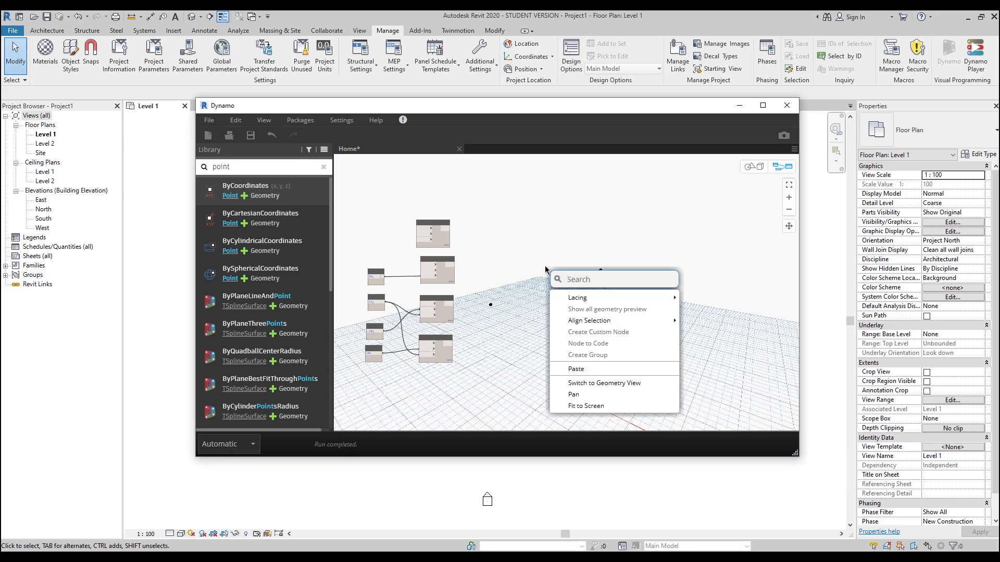
type("ci")
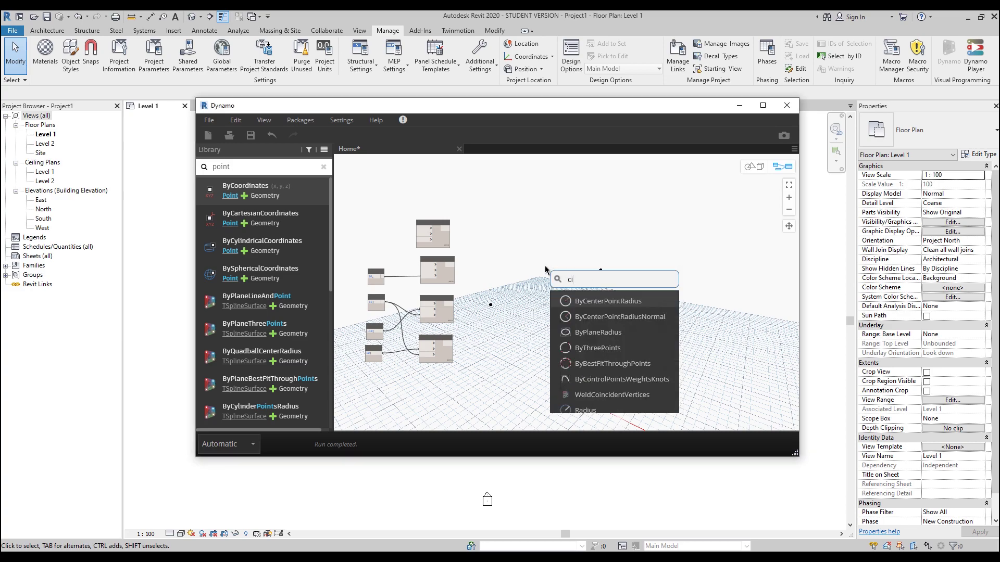
type("rcle")
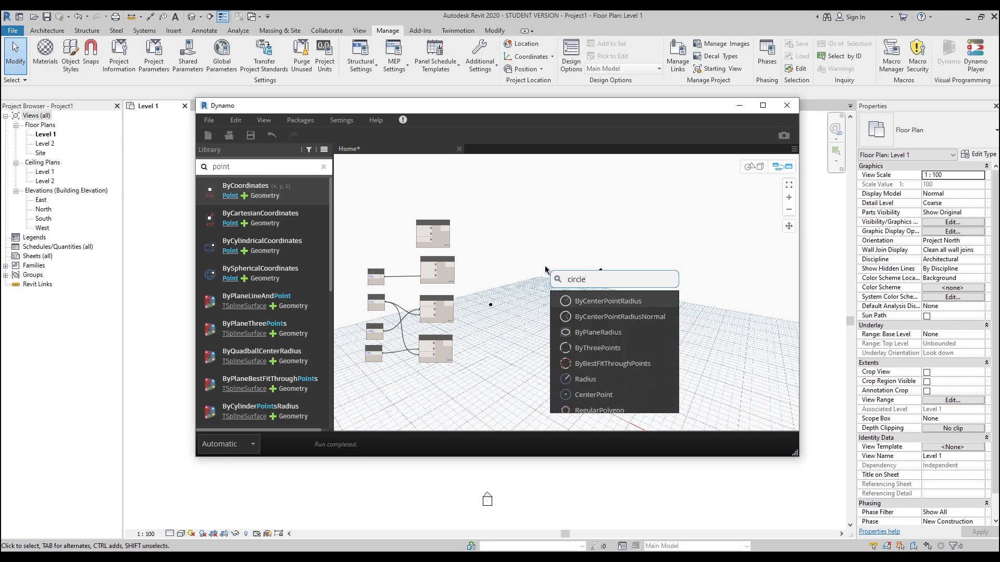
left_click(624, 302)
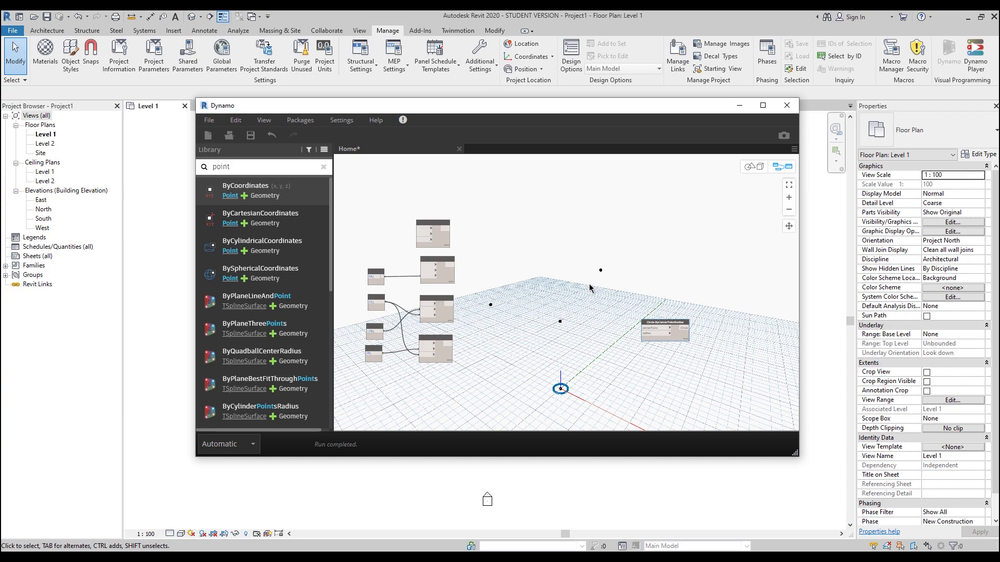
left_click_drag(661, 322, 562, 251)
scroll(489, 237, "up", 1)
scroll(489, 235, "up", 2)
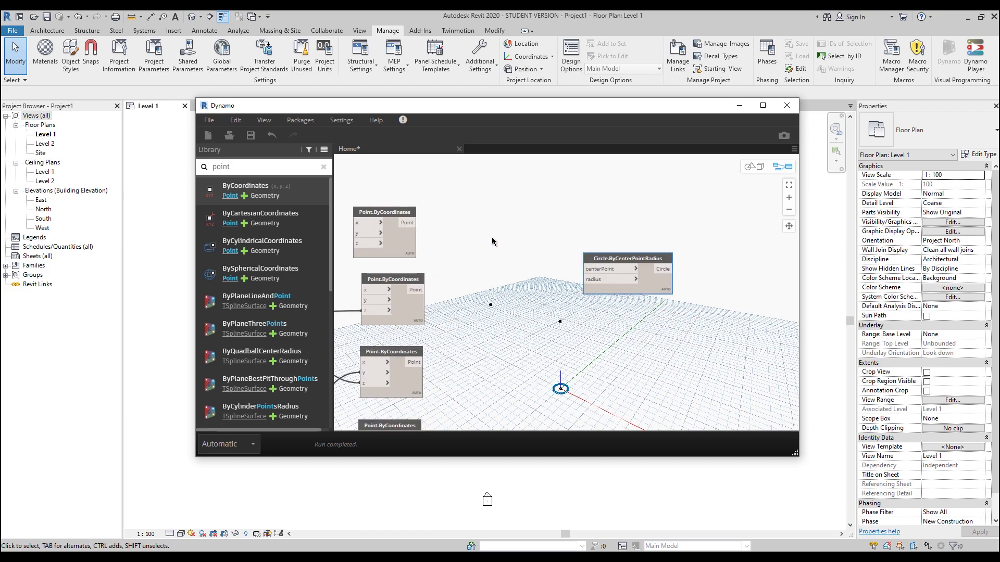
left_click_drag(620, 274, 591, 232)
mouse_move(421, 237)
left_mouse_down()
mouse_move(570, 236)
mouse_move(561, 237)
left_mouse_up()
Duplicate the circle node below the first and connect the second point node to its centerPoint input
left_click(619, 255)
key("ctrl+c")
key("ctrl+v")
left_click_drag(698, 263, 606, 321)
left_click_drag(423, 305, 567, 301)
Place a third Circle.ByCenterPointRadius node below the others and connect the third point node to its centerPoint
middle_click_drag(635, 355, 622, 272)
left_click_drag(596, 207, 590, 283)
left_click_drag(412, 297, 550, 296)
Duplicate the third circle node below it and connect the fourth point node to the copy's centerPoint
middle_click_drag(635, 345, 630, 279)
left_click(618, 244)
key("ctrl+c")
key("ctrl+v")
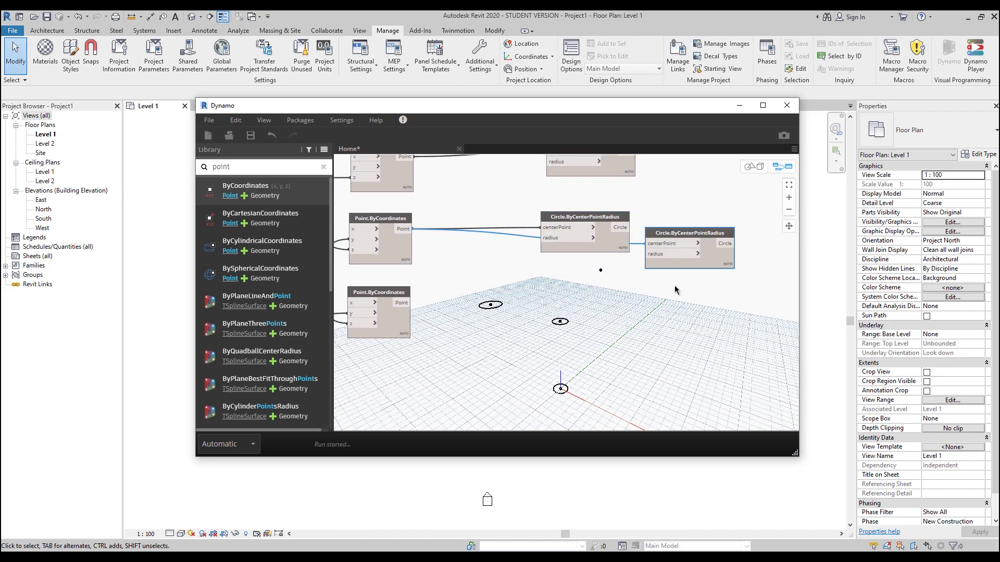
left_click_drag(712, 266, 604, 338)
mouse_move(406, 303)
left_mouse_down()
mouse_move(487, 320)
mouse_move(539, 315)
left_mouse_up()
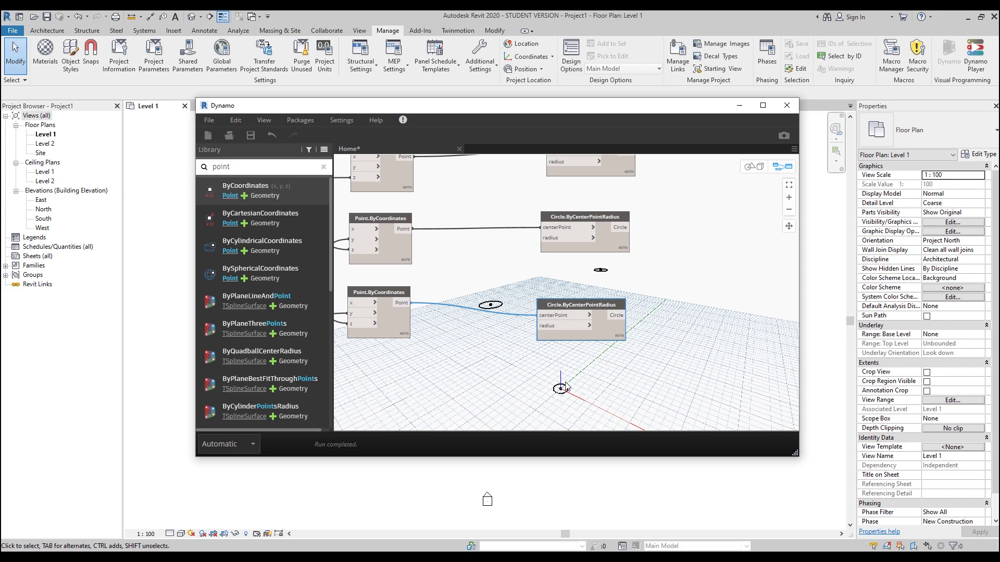
Add a List Create node with two inputs, item0 and item1, beyond the circle nodes
scroll(615, 370, "down", 4)
middle_click_drag(544, 341, 544, 318)
left_click(488, 500)
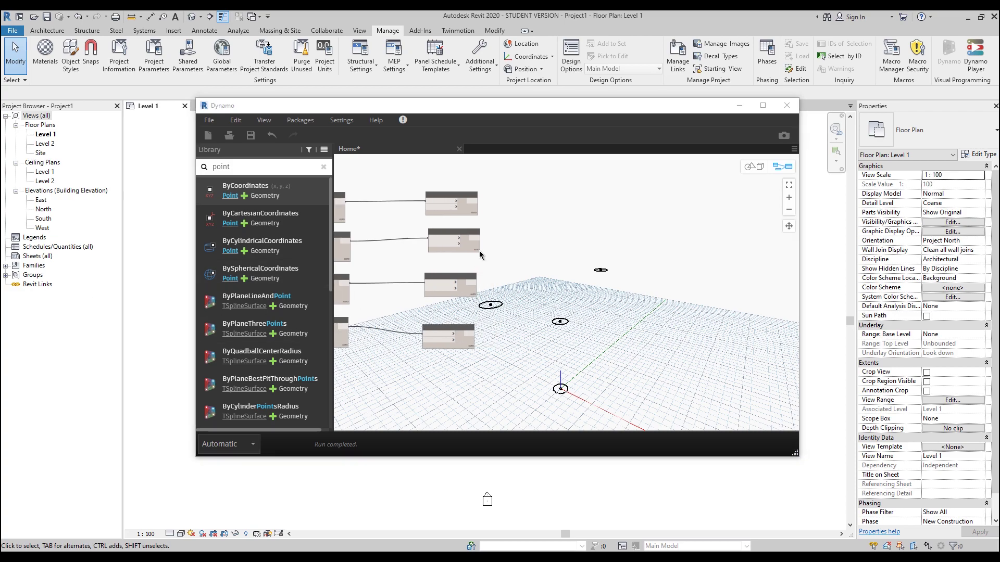
middle_click_drag(584, 227, 584, 295)
scroll(531, 280, "up", 3)
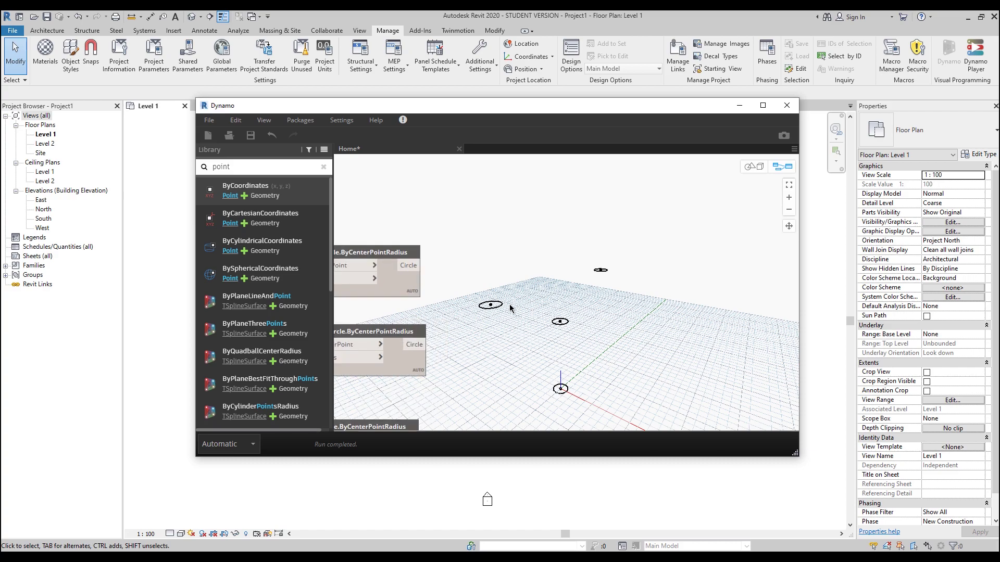
right_click(526, 304)
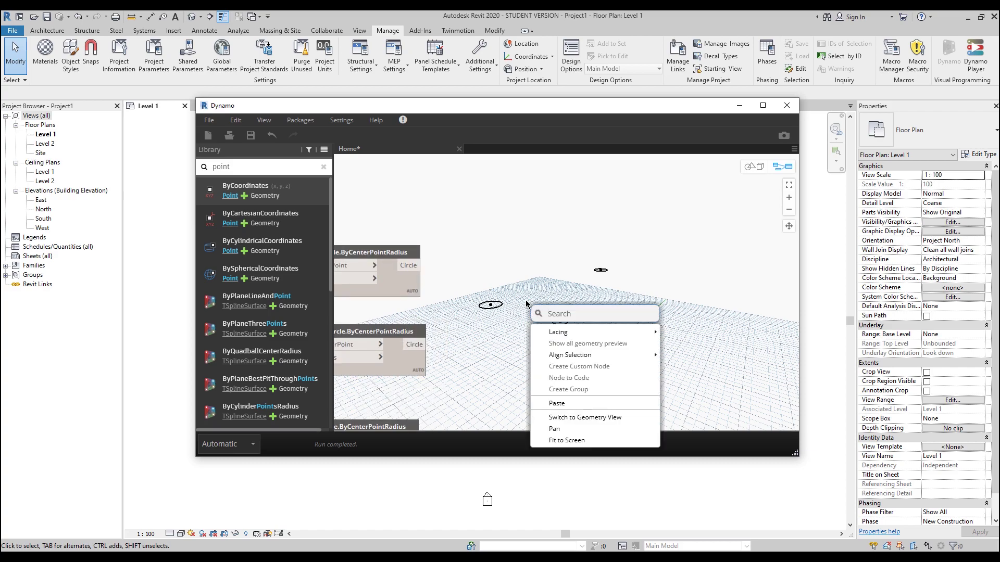
type("list")
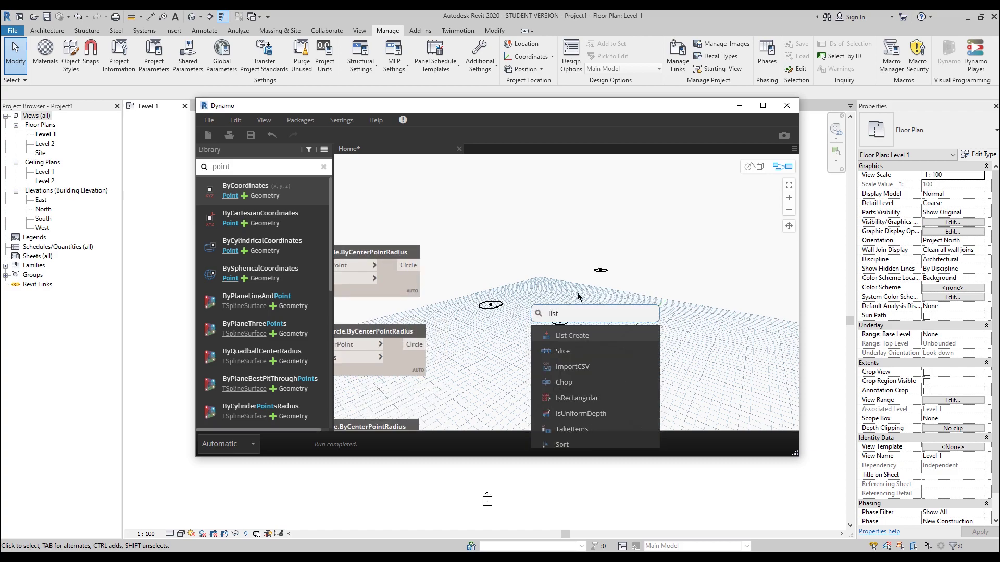
left_click(581, 336)
left_click(611, 360)
left_click_drag(612, 347, 666, 288)
Connect the first circle node to the list's item0 and the second circle node to its item1
left_click(395, 280)
left_click(408, 368)
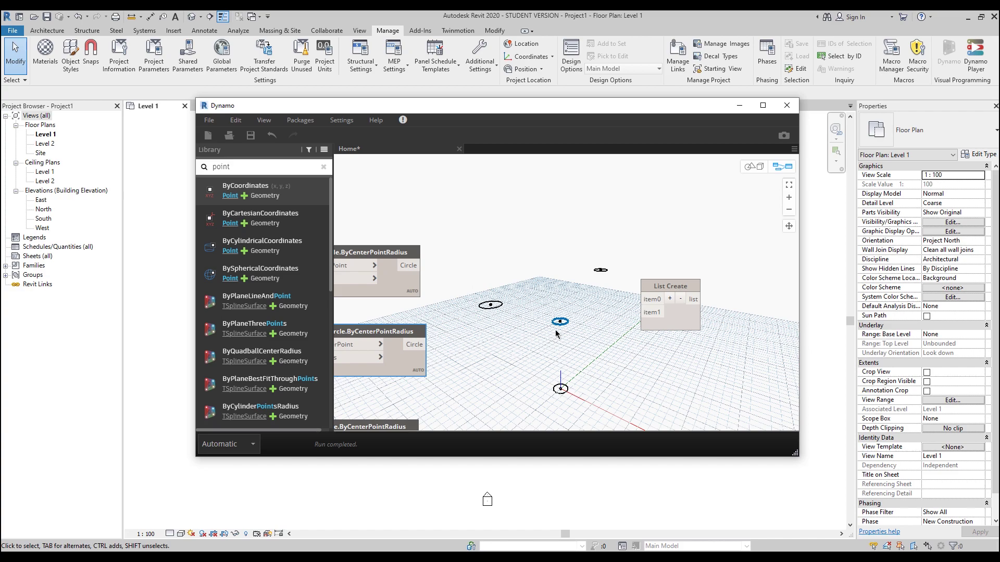
left_click(412, 267)
left_click(646, 299)
left_click(414, 344)
left_click(648, 319)
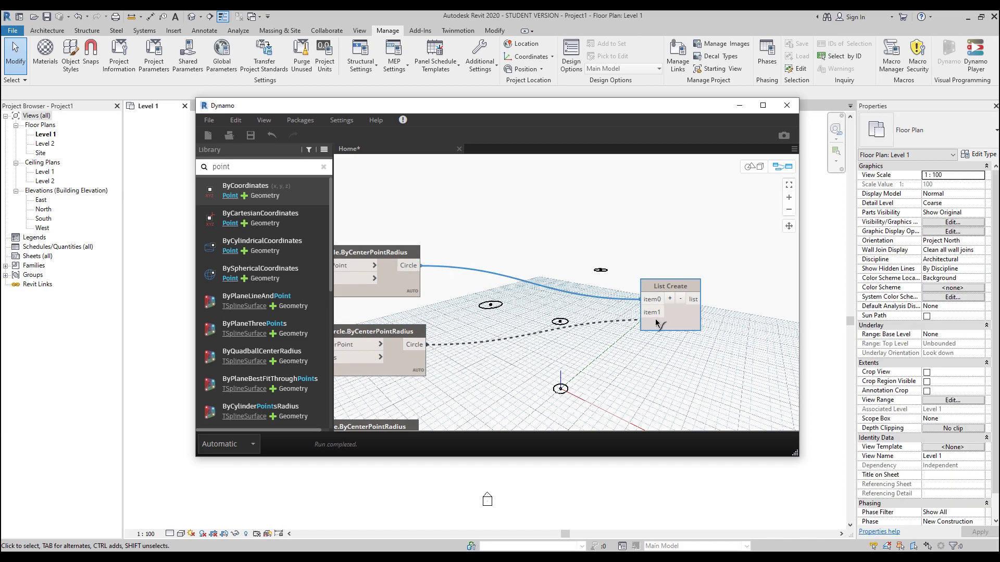
left_click_drag(420, 344, 644, 313)
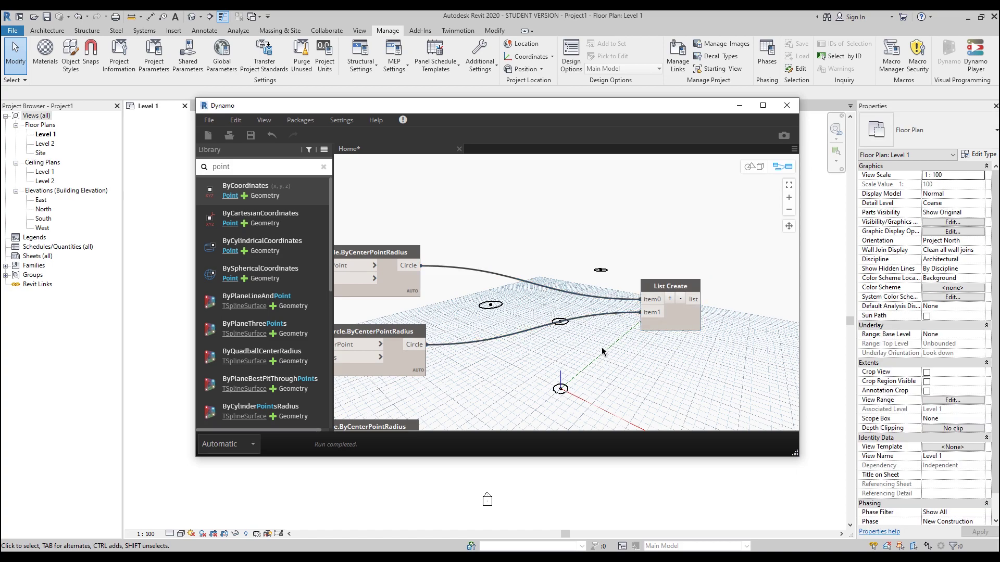
Duplicate the List Create node and place the copy directly below the first one
scroll(625, 312, "down", 3)
left_click(659, 312)
key("ctrl+v")
left_click_drag(716, 323, 652, 359)
left_click(622, 348)
left_click(610, 358)
left_click(618, 356)
left_click(570, 359)
Connect the second circle node to the second list's item0 and the third circle node to its item1
middle_click_drag(699, 325, 687, 298)
left_click(453, 284)
left_click_drag(456, 268, 613, 290)
left_click(445, 350)
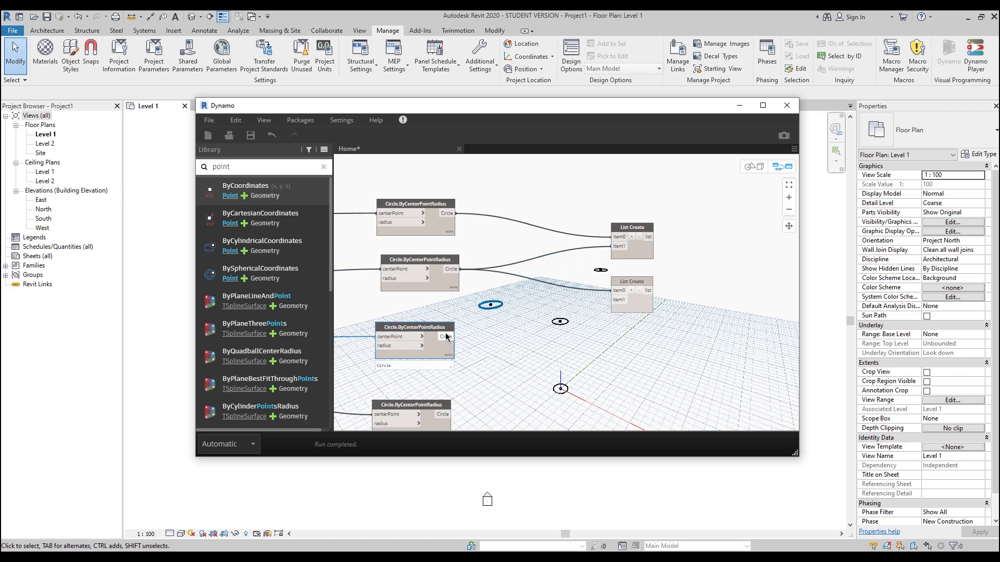
left_click_drag(454, 337, 616, 300)
left_click(638, 311)
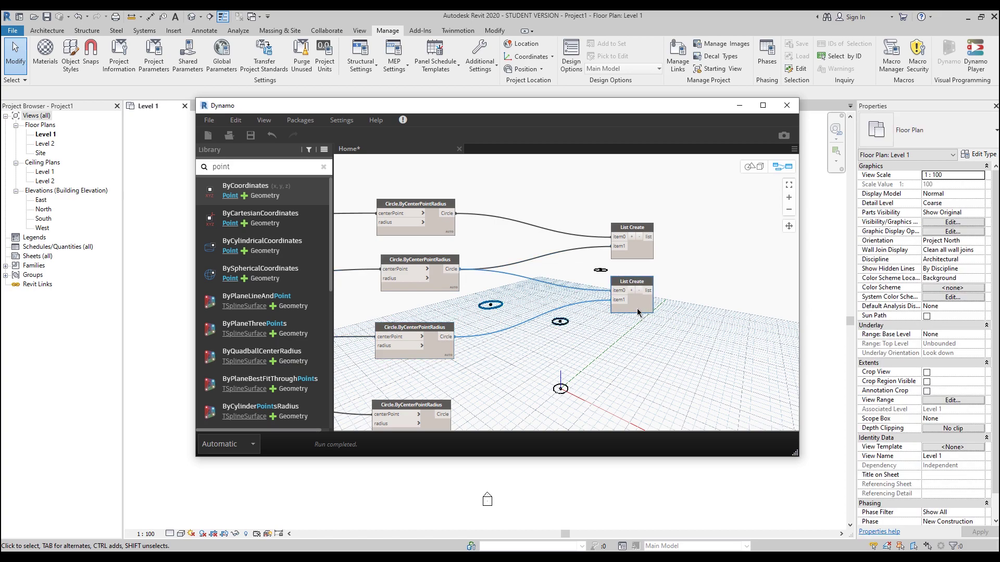
Add a third List Create node by duplication and place it near the fourth circle node
key("ctrl+v")
left_click_drag(694, 312, 643, 409)
left_click(606, 381)
left_click(625, 407)
left_click(605, 388)
left_click(577, 391)
Connect the second and fourth circle nodes to the third list's item0 and item1, and line that list up with the others
left_click(440, 279)
left_click(460, 269)
left_click(624, 404)
left_click(430, 415)
left_click(450, 414)
left_click(625, 413)
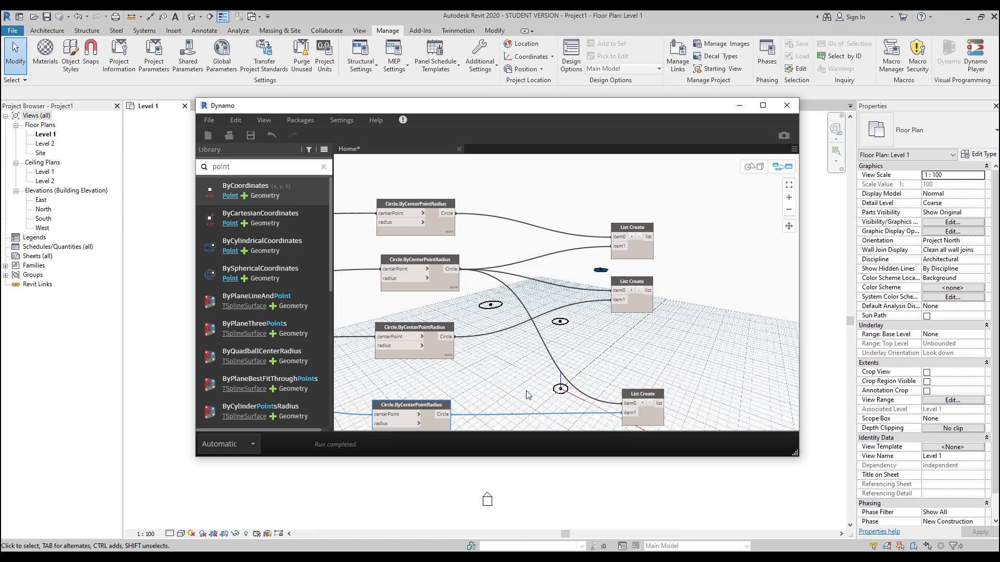
scroll(572, 365, "down", 5)
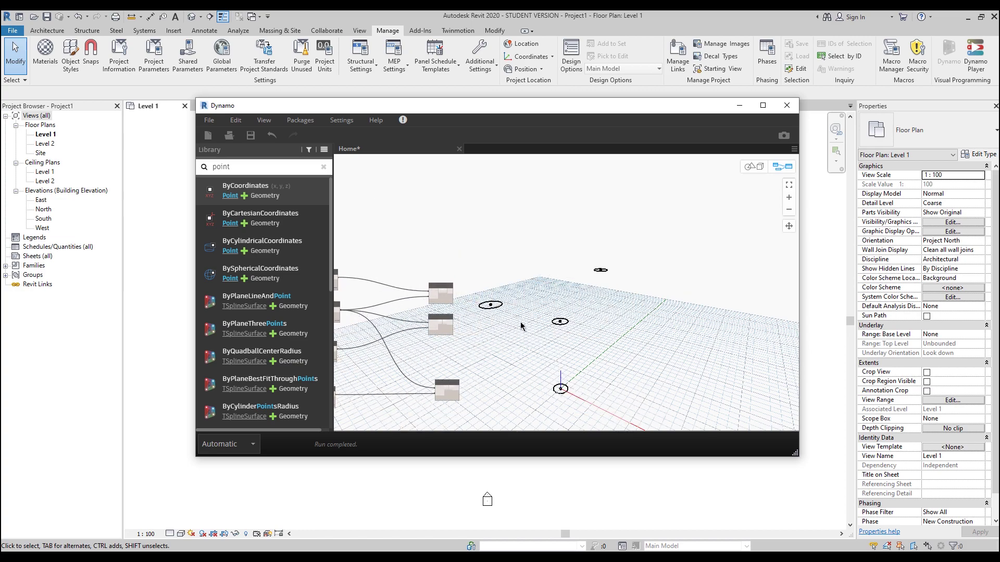
scroll(448, 296, "up", 5)
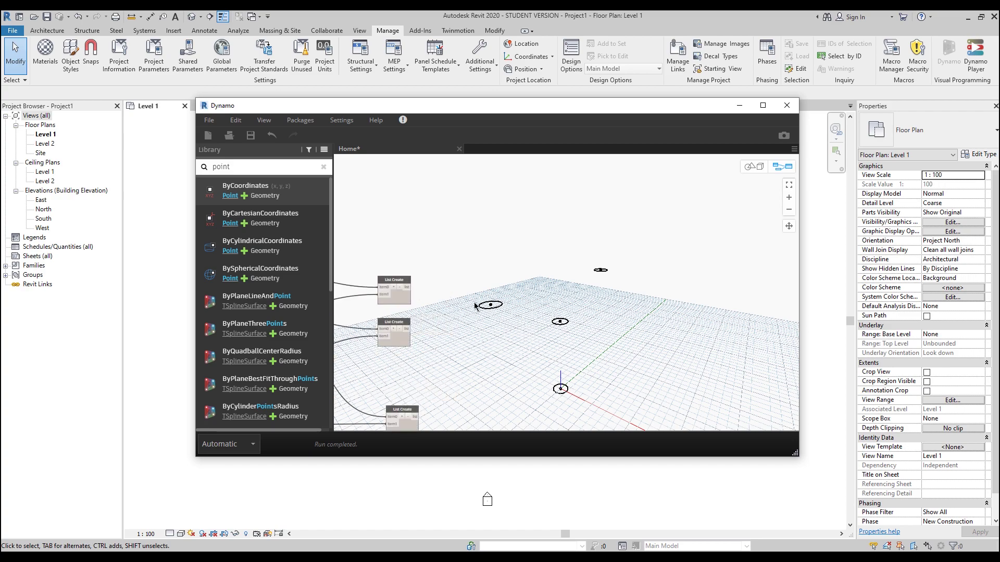
left_click_drag(447, 383, 434, 385)
left_click(509, 328)
Add a Solid.ByLoft (crossSections) node and connect the first list to its crossSections input
right_click(491, 263)
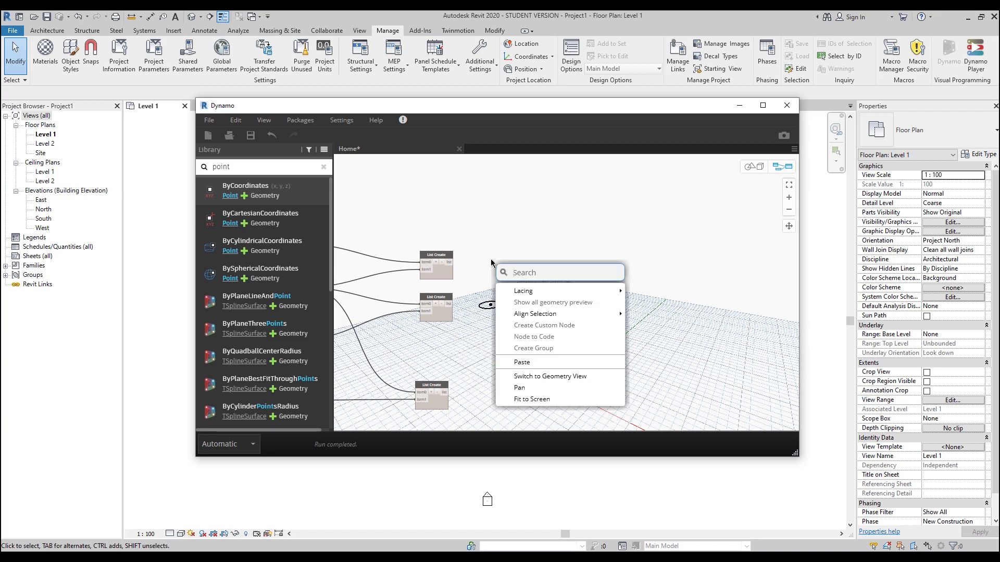
type("so")
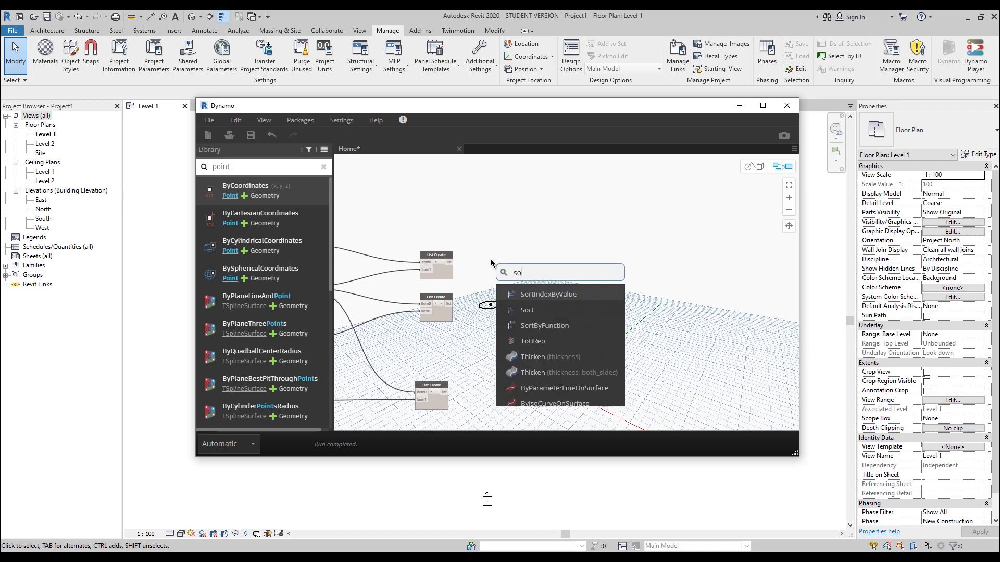
type("lid by lo")
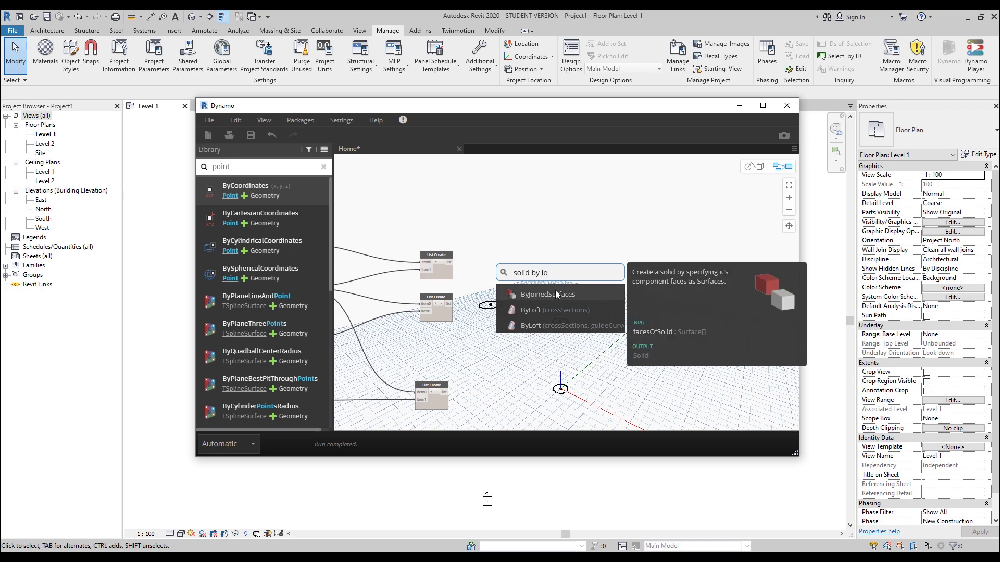
left_click(555, 308)
left_click_drag(555, 305, 531, 295)
left_click_drag(449, 262, 541, 254)
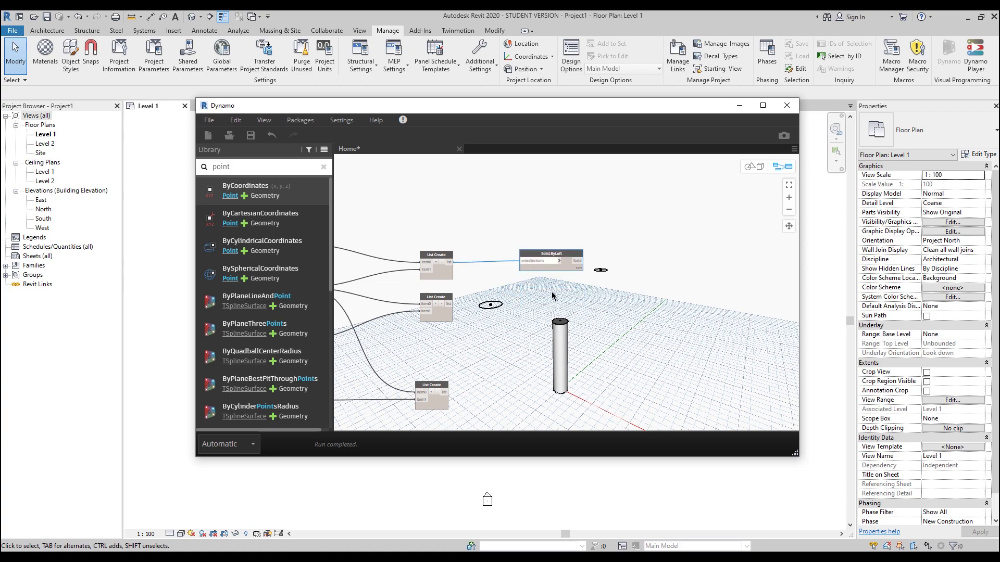
Duplicate the Solid.ByLoft node below the first and connect the second list to the copy's crossSections
key("ctrl+c")
key("ctrl+v")
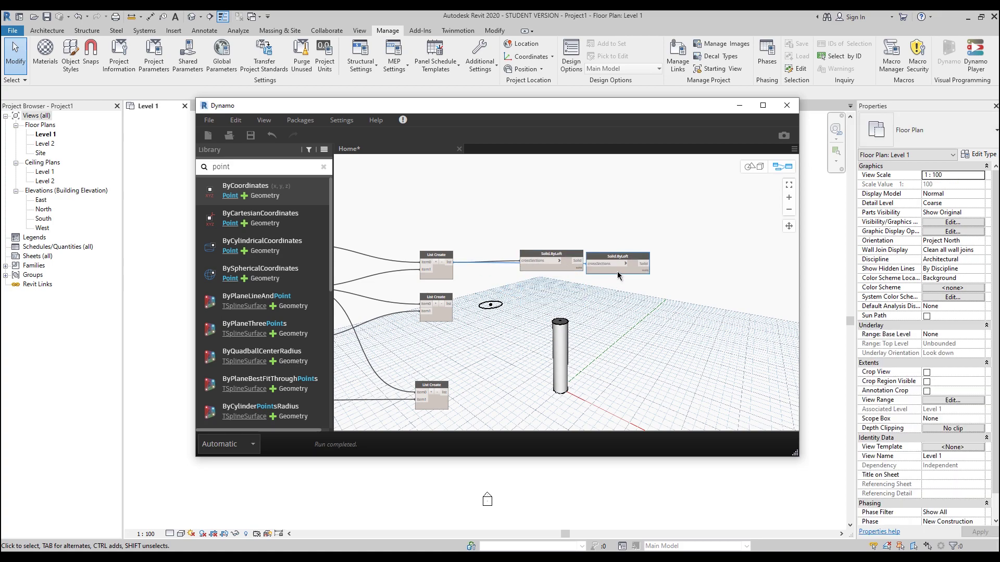
left_click_drag(618, 275, 562, 308)
left_click_drag(449, 303, 533, 297)
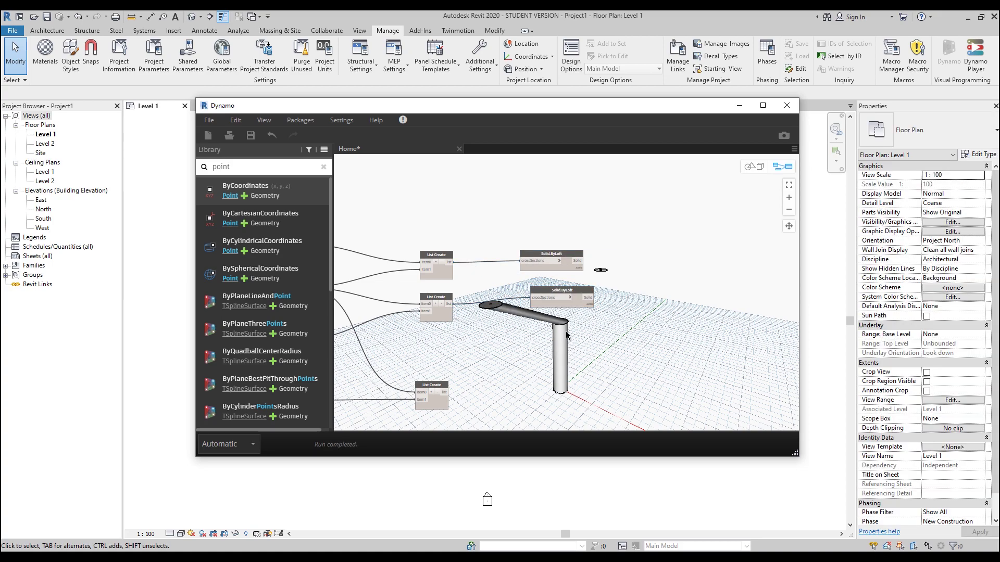
Create a third Solid.ByLoft node by duplication and connect the third list to its crossSections input
key("ctrl+c")
key("ctrl+v")
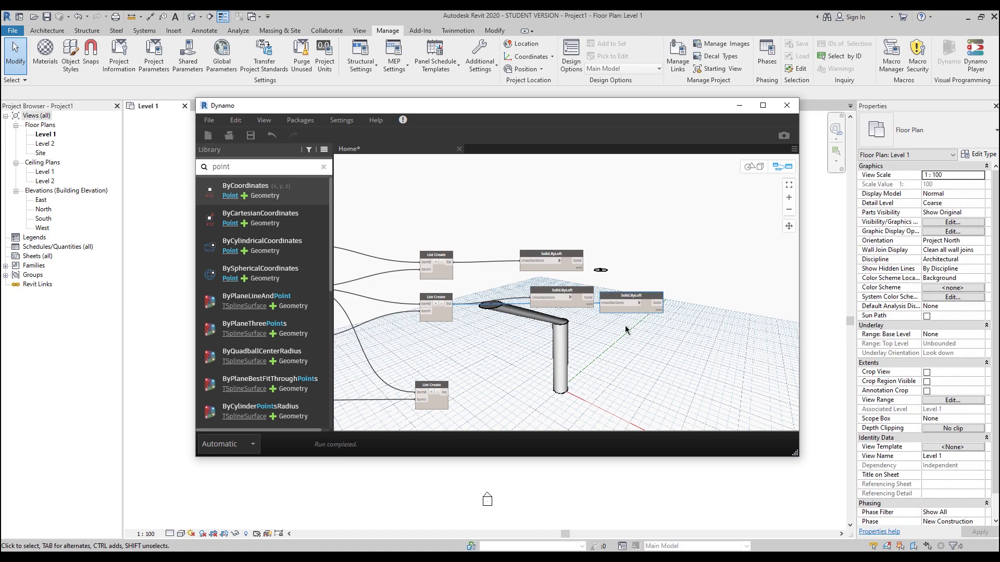
left_click_drag(631, 303, 559, 370)
left_click_drag(444, 392, 530, 371)
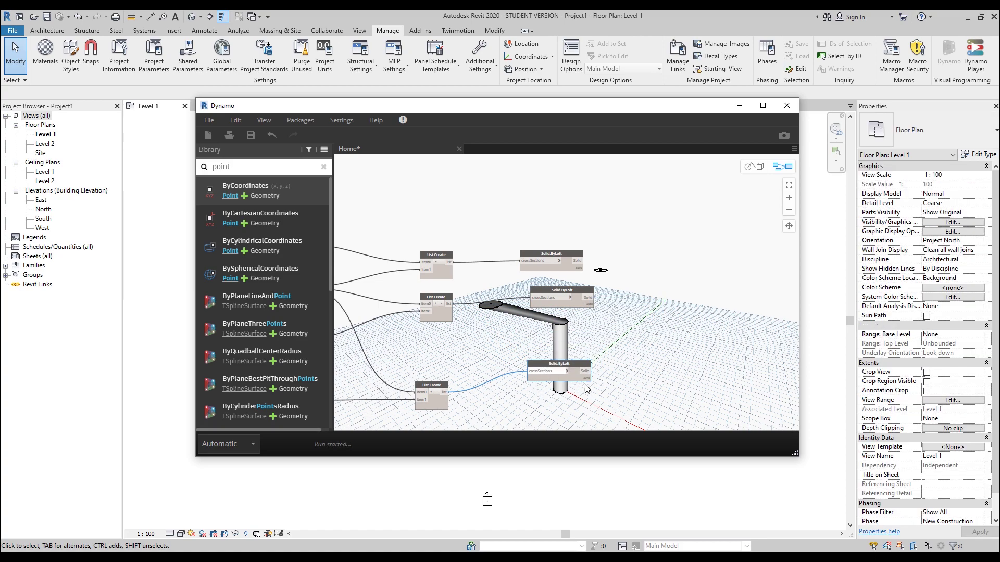
left_click(607, 387)
middle_click_drag(608, 333, 500, 311)
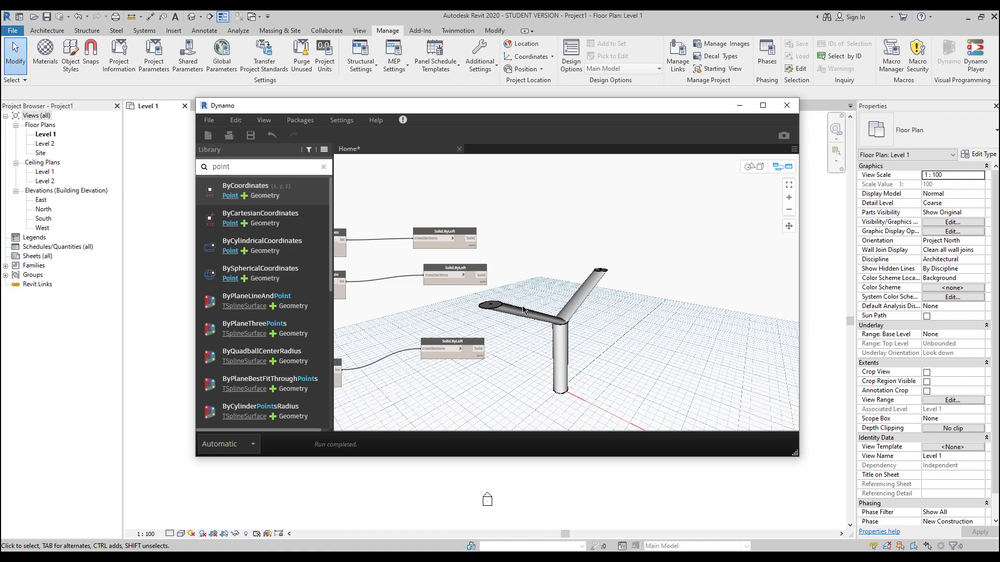
Set the code block feeding the third point's y input to -5
scroll(523, 307, "down", 5)
middle_click_drag(352, 318, 605, 315)
scroll(508, 315, "up", 3)
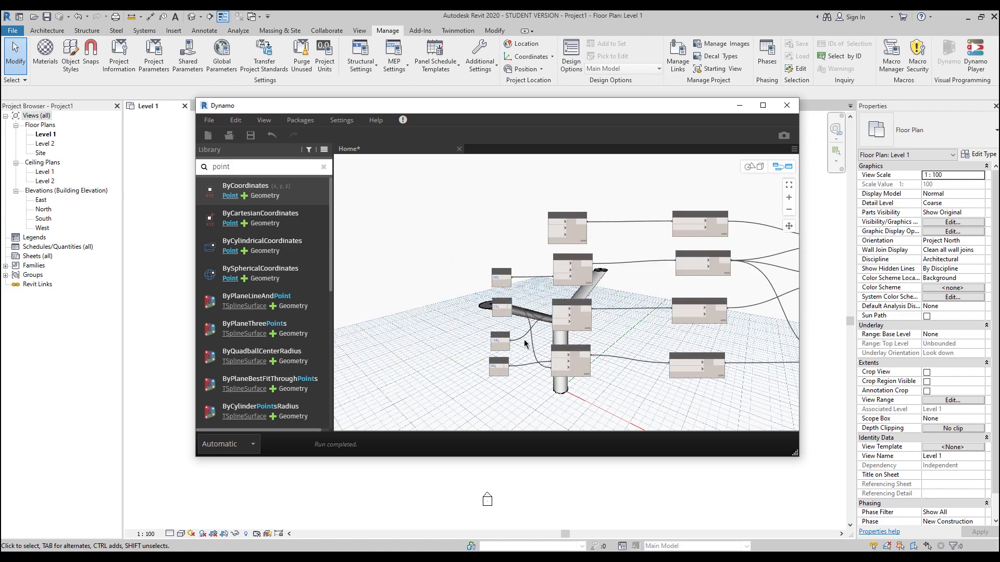
middle_click_drag(529, 344, 493, 332)
scroll(489, 333, "up", 1)
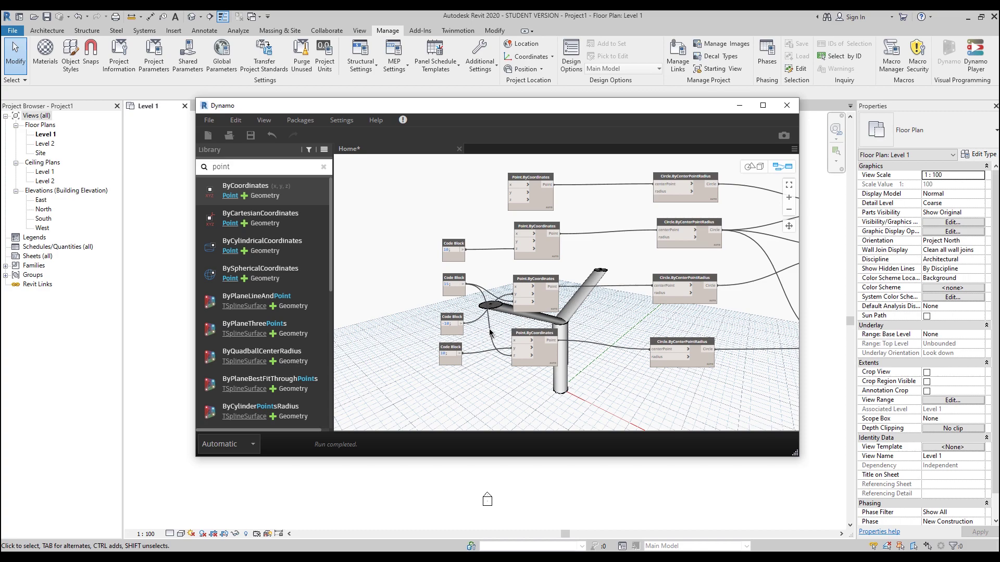
scroll(489, 333, "up", 1)
scroll(469, 328, "up", 1)
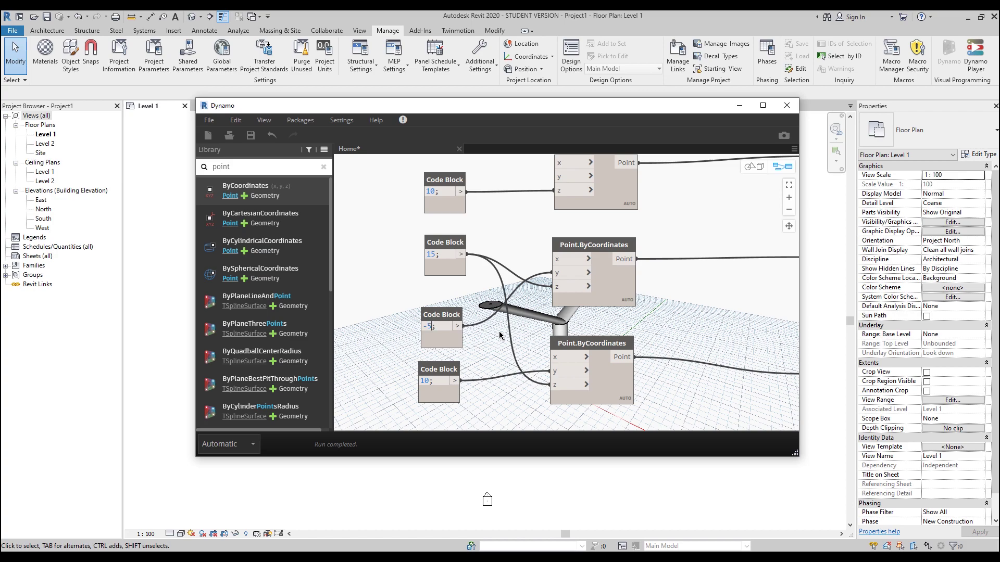
Try a value of 5 in the code block feeding the second point's z input and undo the recent edits
double_click(436, 192)
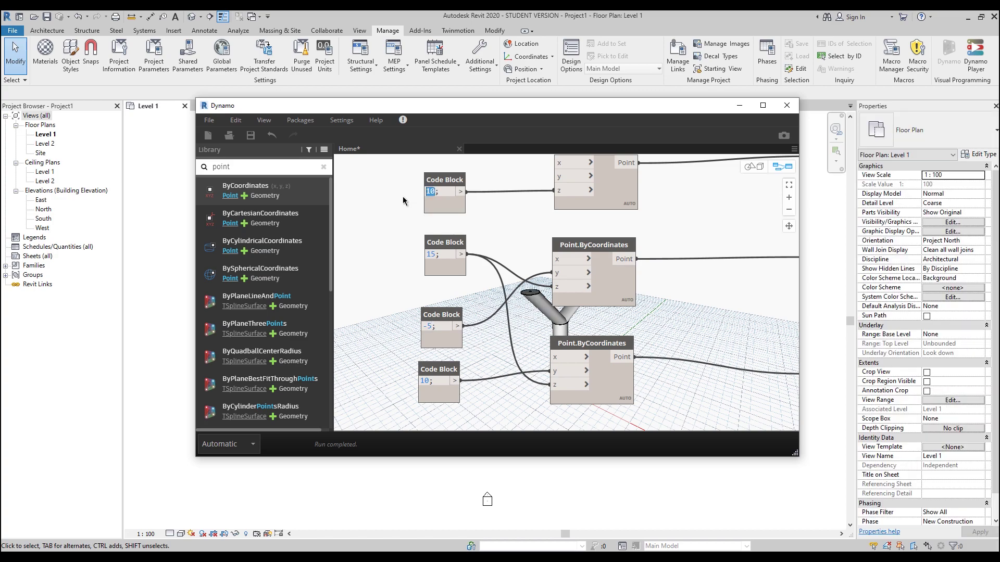
scroll(383, 300, "down", 6)
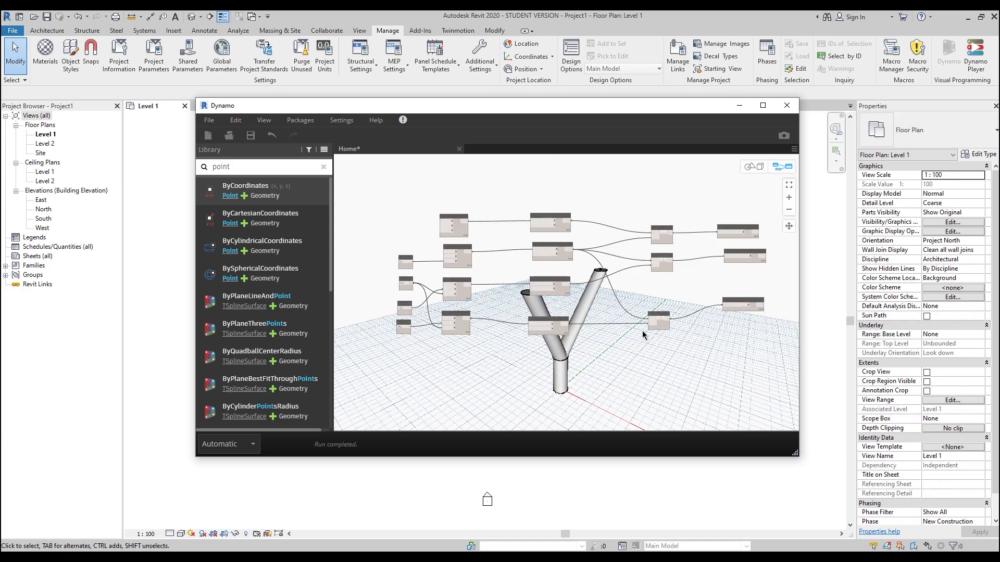
scroll(632, 342, "up", 6)
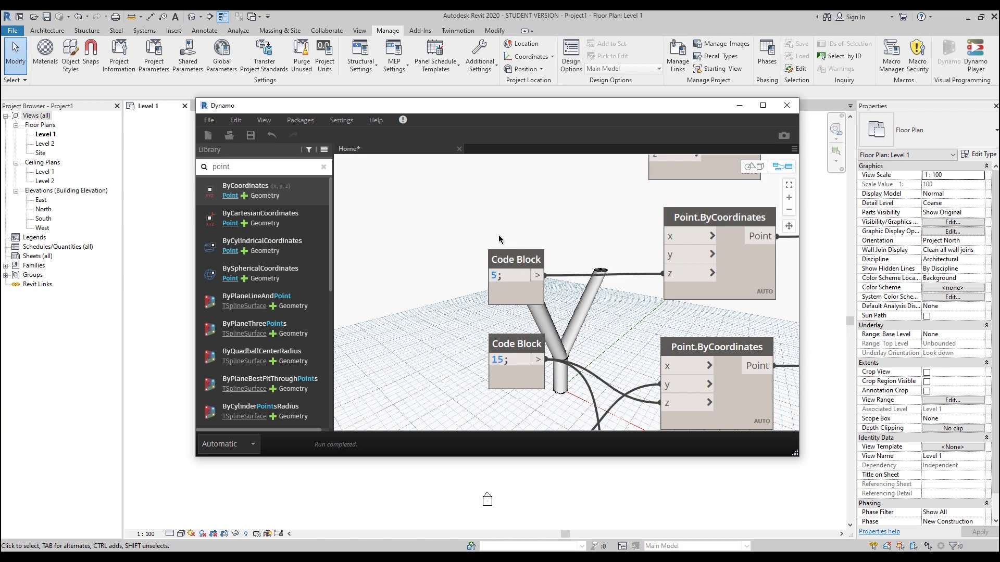
key("ctrl+z")
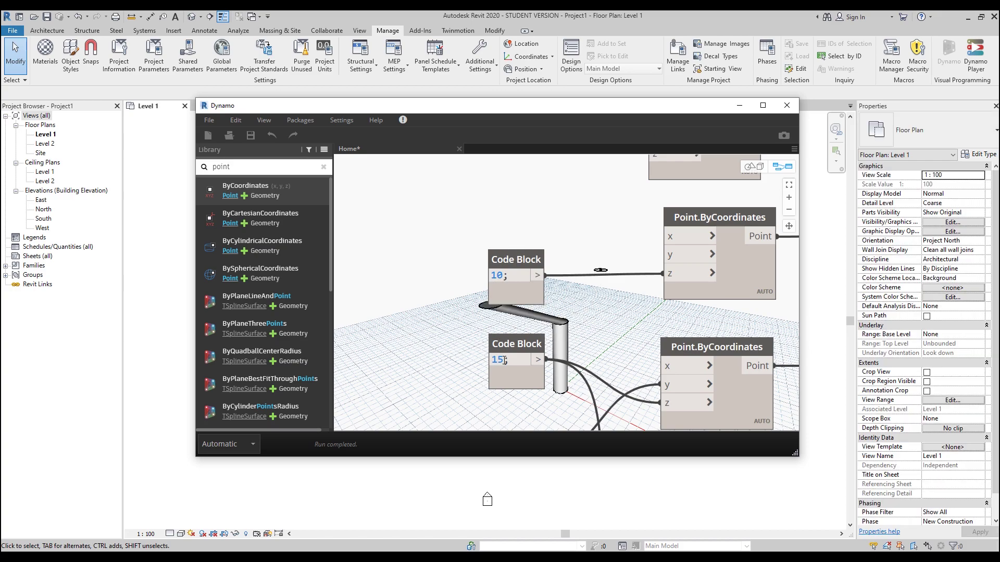
Move the third Solid.ByLoft node below the second one and reconnect its crossSections input to the third list
scroll(552, 315, "down", 2)
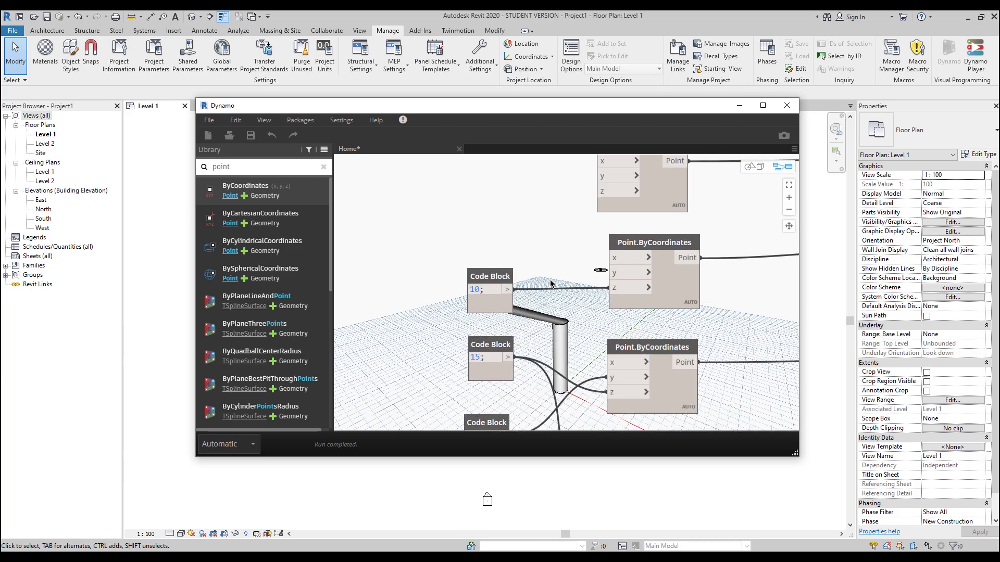
scroll(552, 284, "down", 5)
scroll(629, 278, "up", 4)
scroll(558, 311, "down", 3)
middle_click_drag(559, 311, 408, 288)
left_click_drag(676, 271, 632, 319)
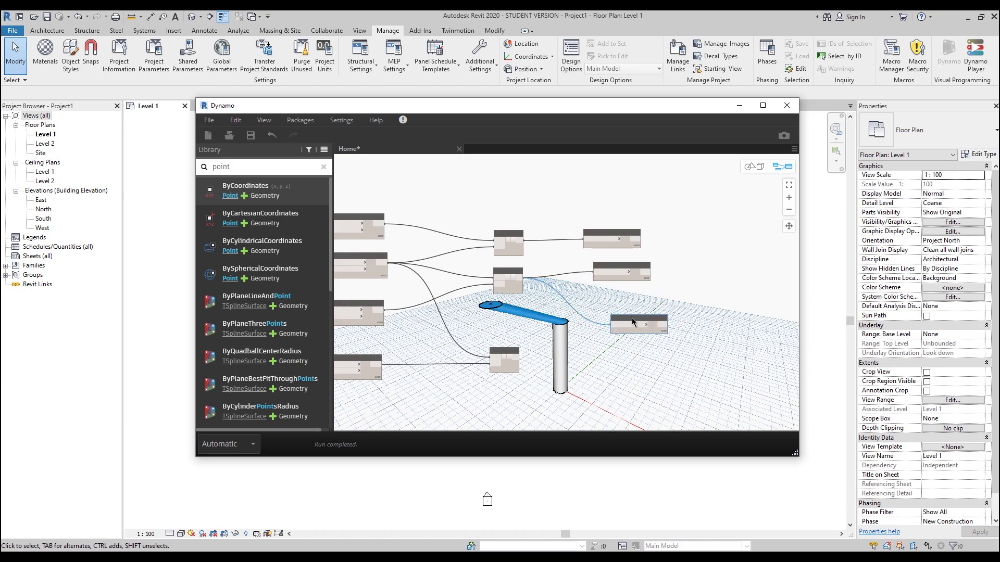
scroll(633, 322, "up", 2)
left_click(467, 381)
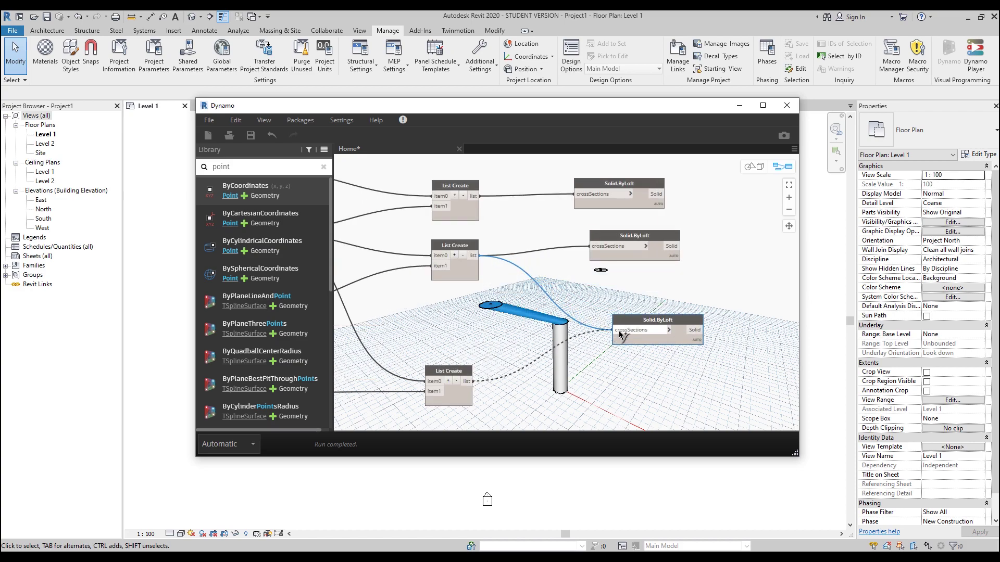
left_click(619, 332)
Change the code blocks feeding the third and fourth points' y inputs to bring both branches closer to the trunk
scroll(594, 368, "down", 5)
middle_click_drag(365, 343, 493, 315)
scroll(583, 336, "up", 5)
left_click(635, 269)
middle_click_drag(599, 298, 515, 254)
left_click(560, 312)
left_click(446, 312)
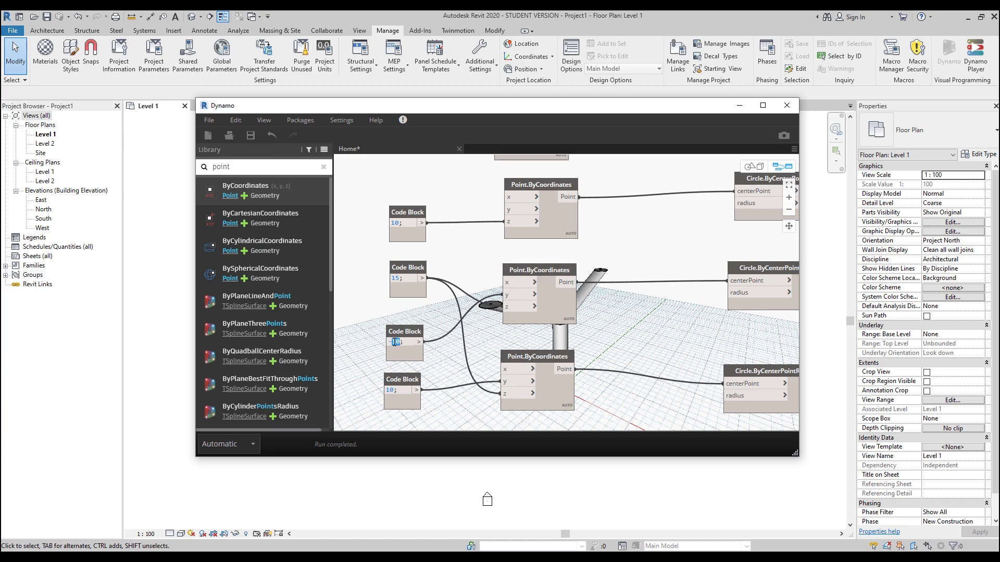
double_click(390, 390)
left_click(362, 388)
Arrange the three Solid.ByLoft nodes in a compact vertical stack
scroll(388, 341, "down", 10)
middle_click_drag(574, 320, 553, 313)
scroll(553, 313, "up", 4)
scroll(554, 312, "up", 3)
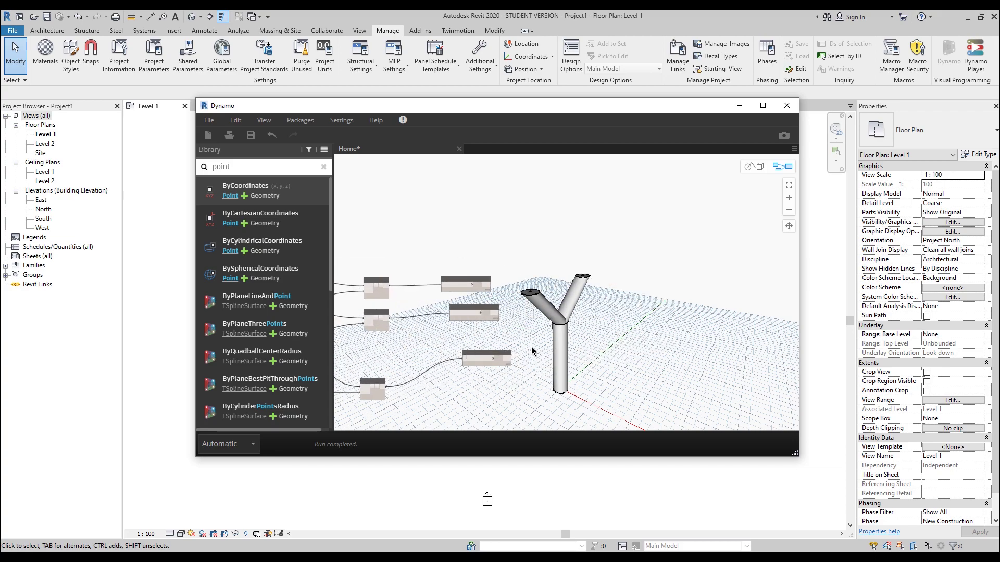
left_click(478, 358)
left_click_drag(478, 358, 472, 355)
left_click_drag(482, 297, 469, 330)
left_click_drag(465, 253, 463, 299)
left_click(569, 330)
middle_click_drag(484, 325, 414, 310)
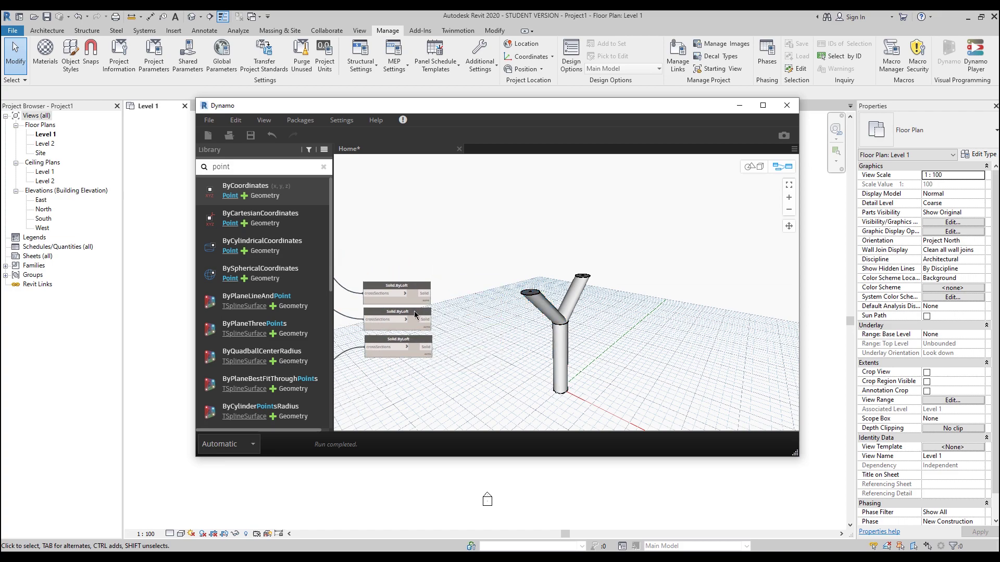
scroll(451, 323, "up", 2)
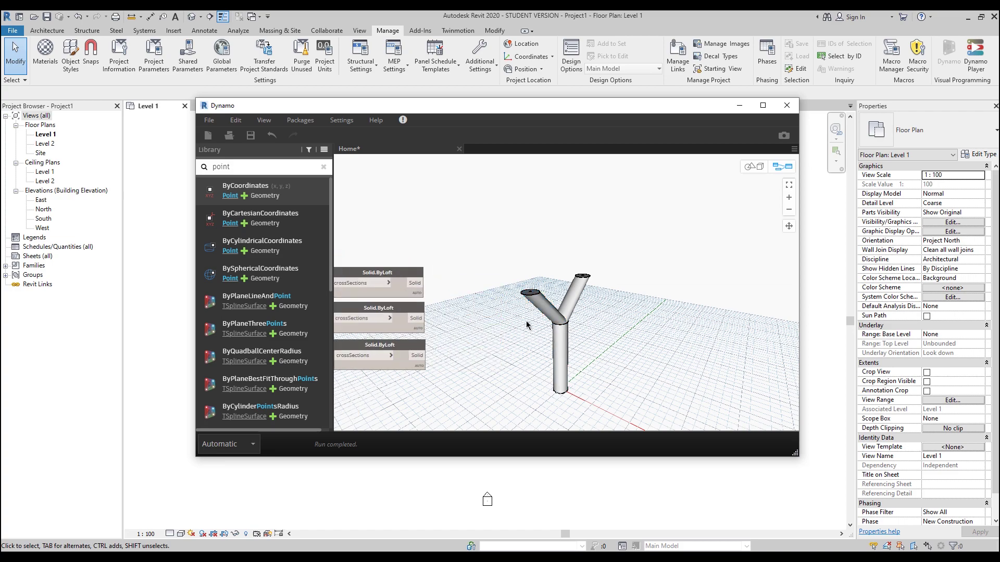
Add a Solid.Union node to the right of the stacked Solid.ByLoft nodes
left_click(757, 169)
scroll(544, 288, "up", 5)
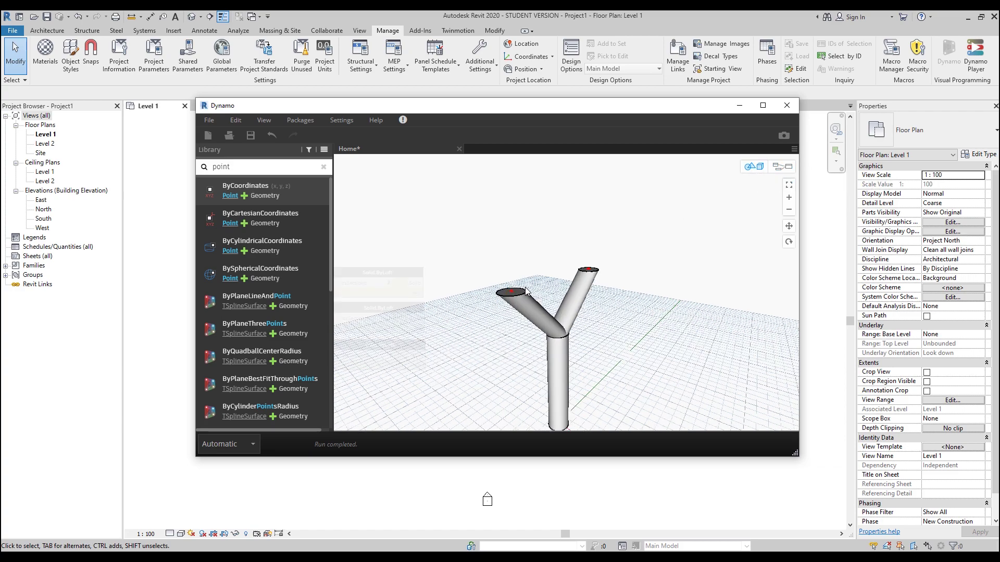
left_click(782, 166)
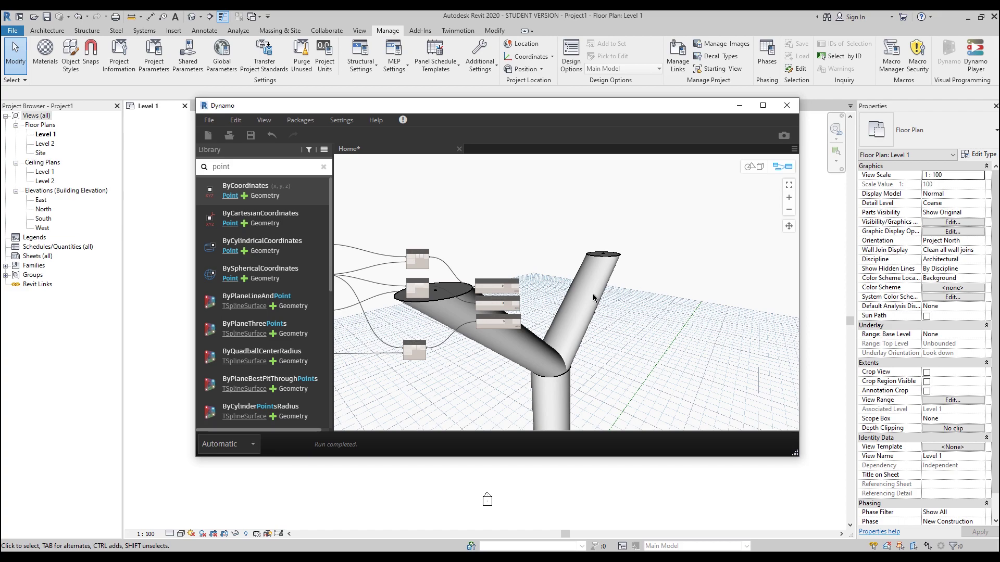
scroll(596, 294, "up", 2)
middle_click_drag(528, 296, 492, 283)
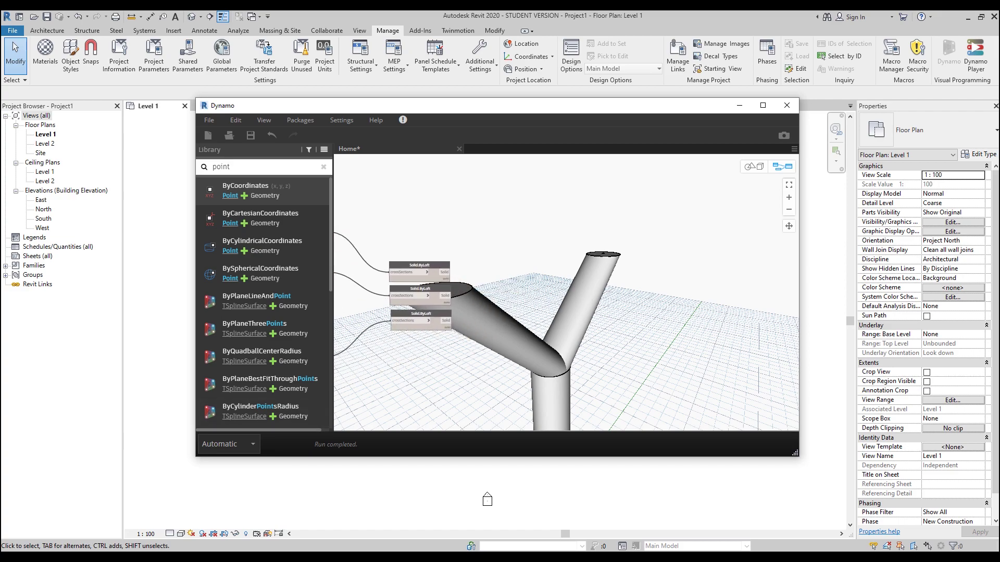
scroll(484, 310, "up", 2)
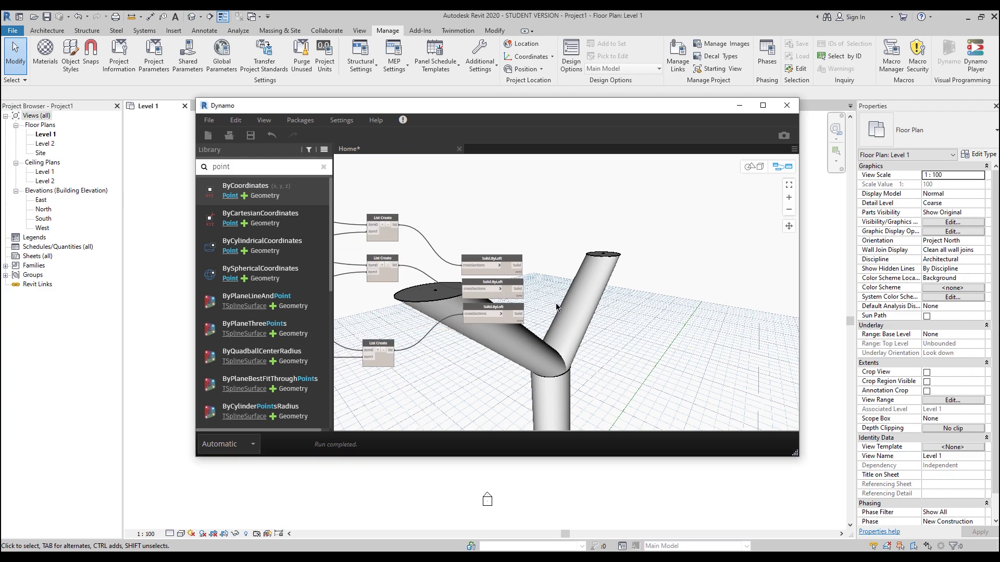
right_click(576, 273)
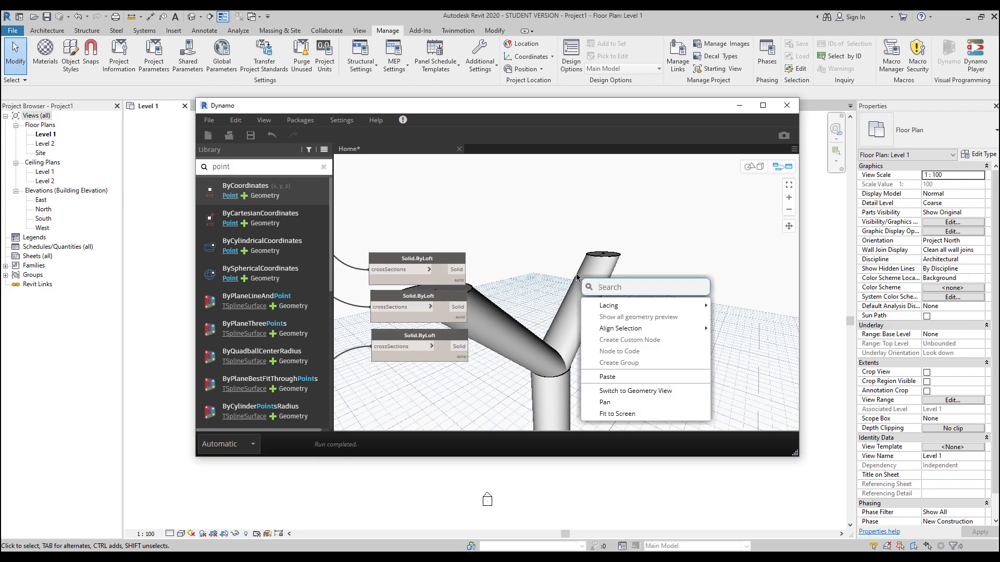
type("u")
type("i")
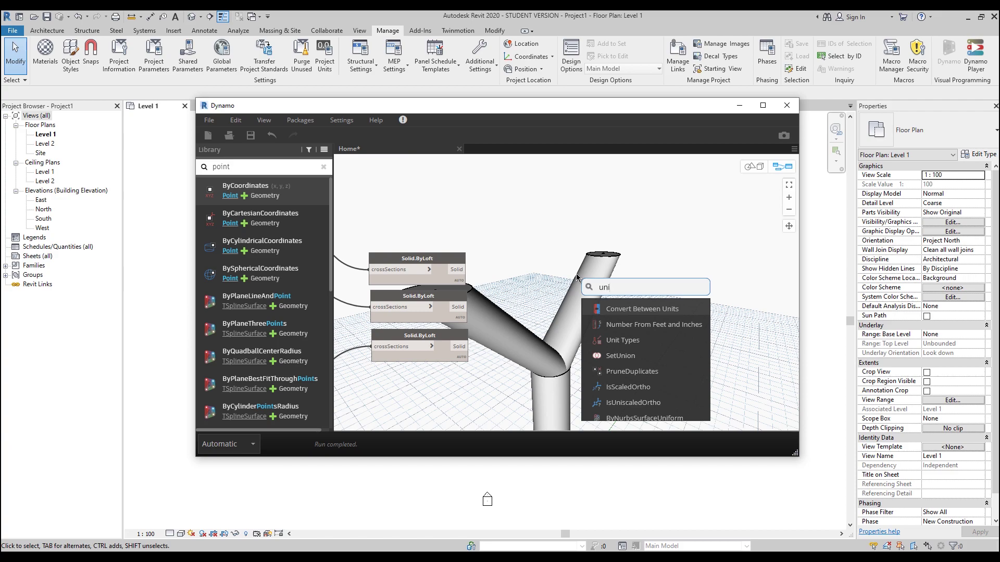
type("on")
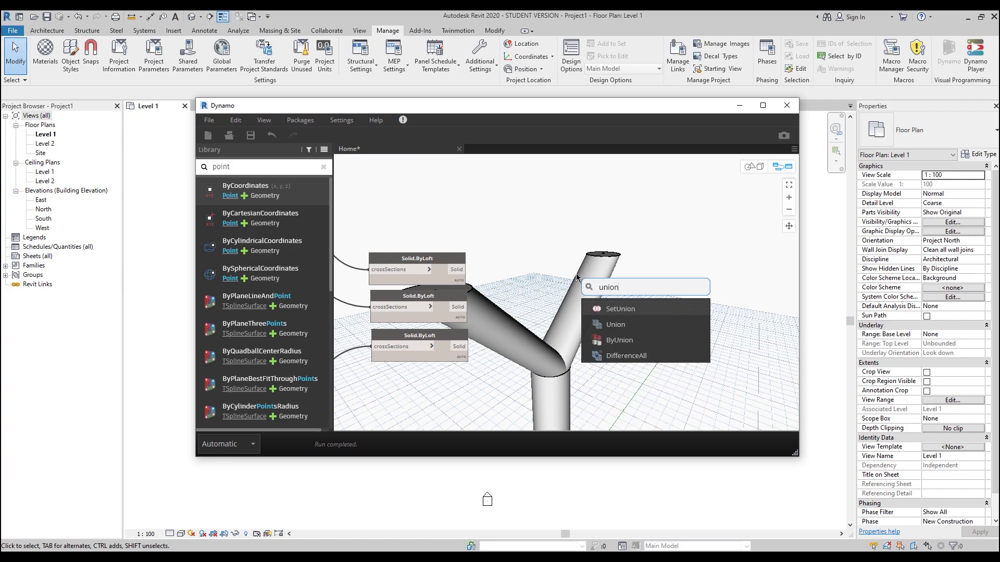
left_click(657, 324)
left_click_drag(696, 330, 570, 268)
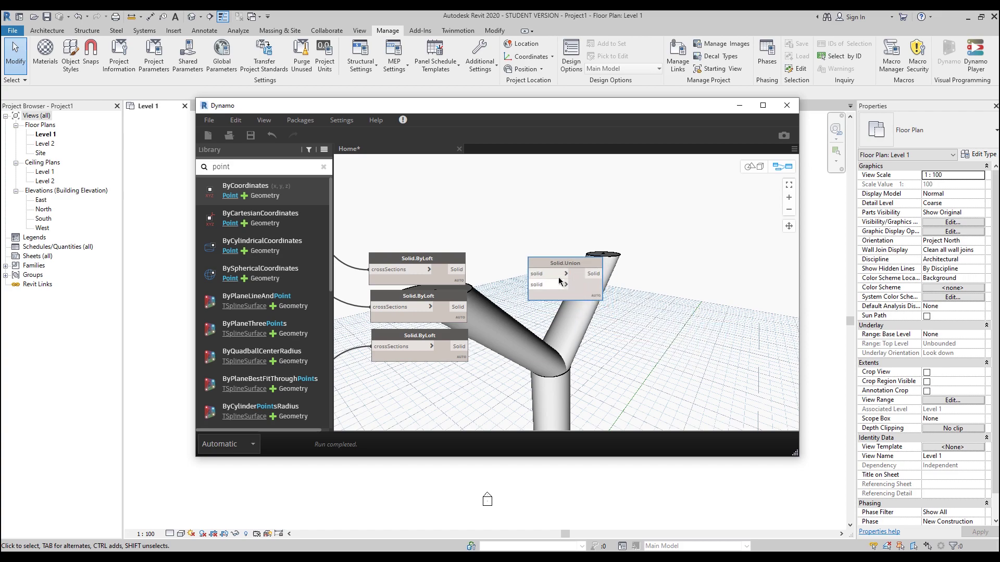
Duplicate the Solid.Union node and place the copy below and to the right of the original
key("ctrl+c")
key("ctrl+v")
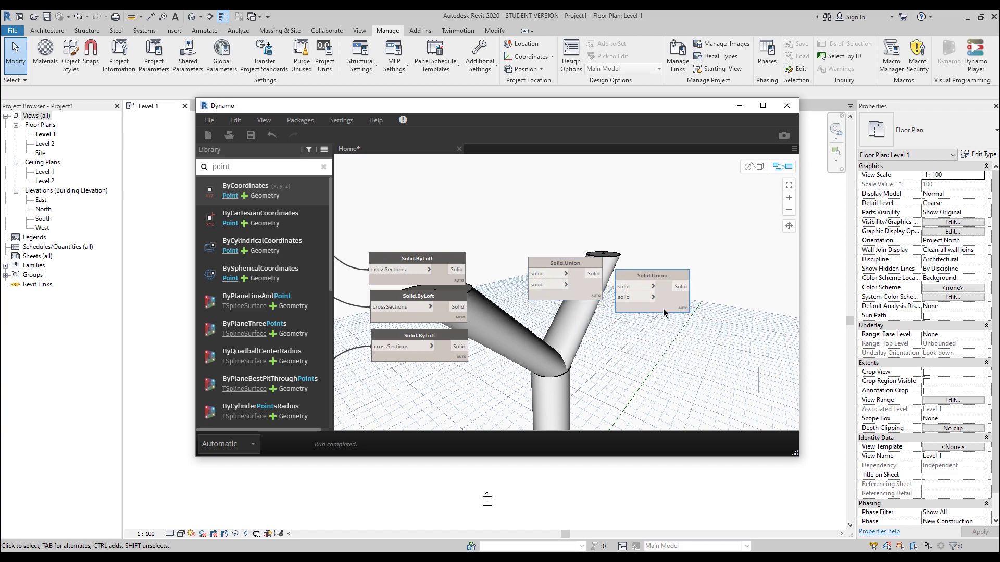
left_click_drag(664, 311, 671, 362)
Connect the first and second Solid.ByLoft outputs to the two solid inputs of the first Solid.Union node
left_click(456, 270)
left_click(541, 274)
left_click(458, 306)
left_click(541, 284)
Connect the first Solid.Union output and the third Solid.ByLoft output to the second Solid.Union node's inputs
left_click(593, 274)
left_click(645, 338)
left_click(459, 347)
left_click(646, 348)
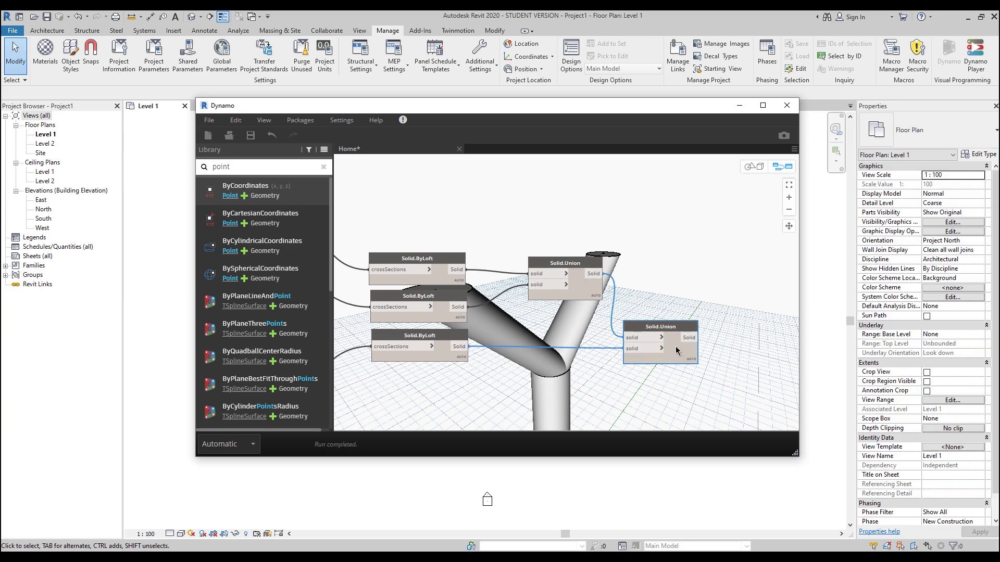
left_click_drag(676, 351, 683, 351)
left_click(522, 301)
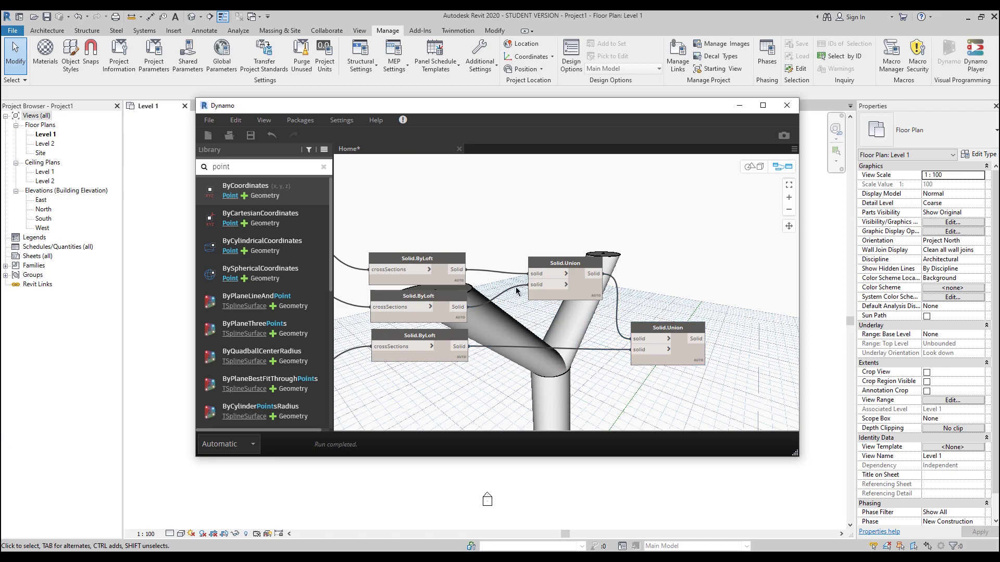
Turn off the geometry preview of the three Solid.ByLoft nodes and the first Solid.Union node
right_click(438, 273)
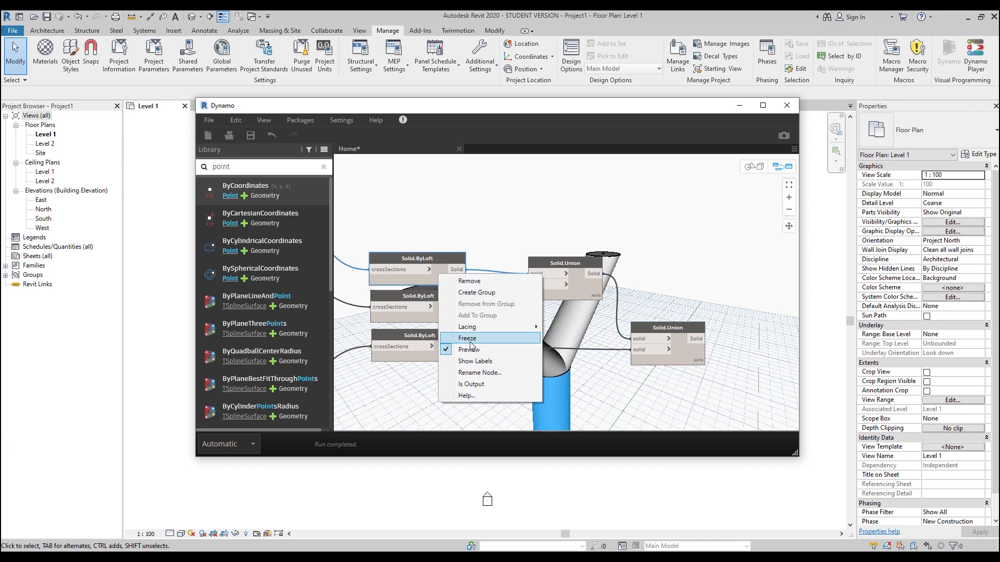
left_click(457, 349)
right_click(443, 317)
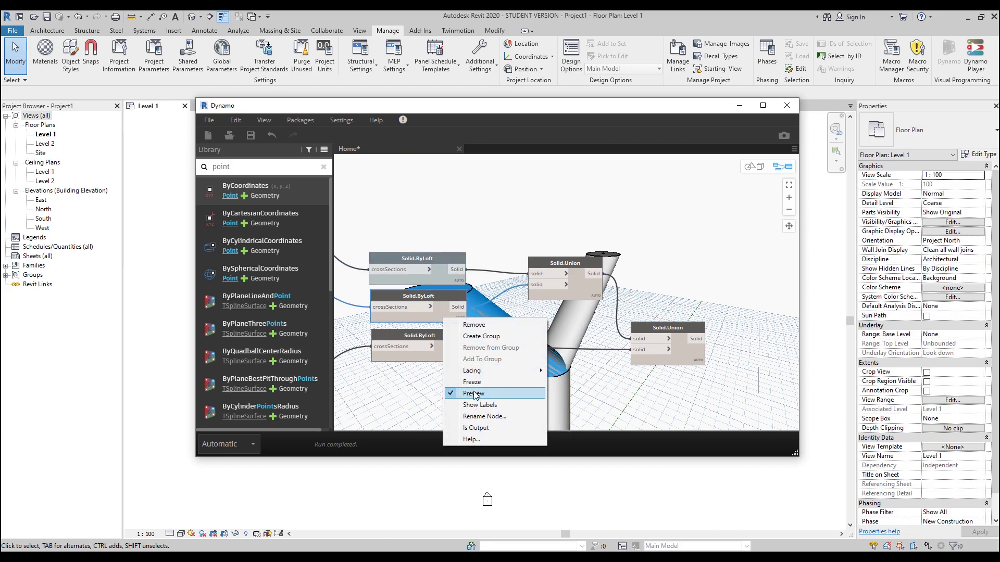
left_click(474, 393)
right_click(444, 356)
left_click(476, 433)
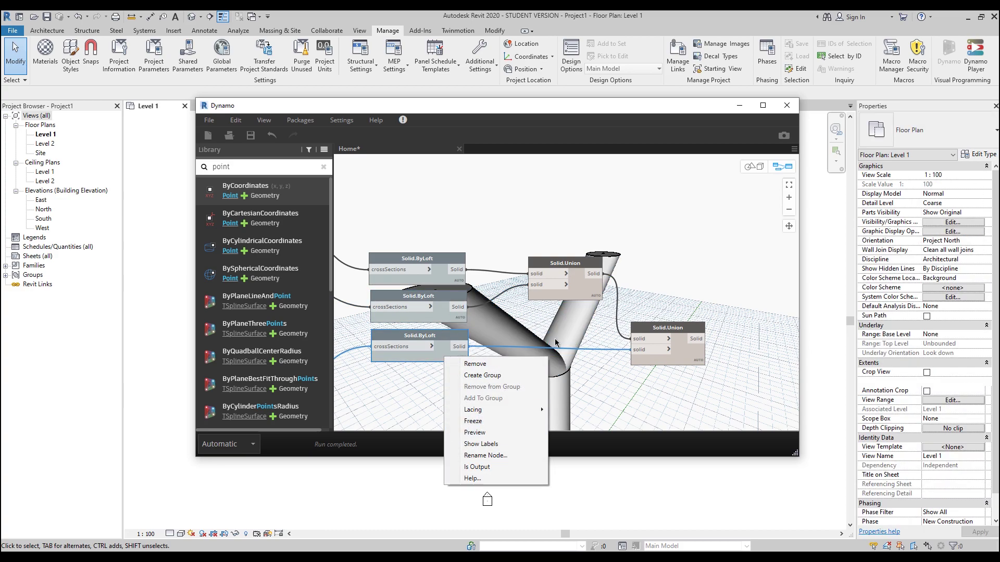
right_click(580, 294)
left_click(612, 370)
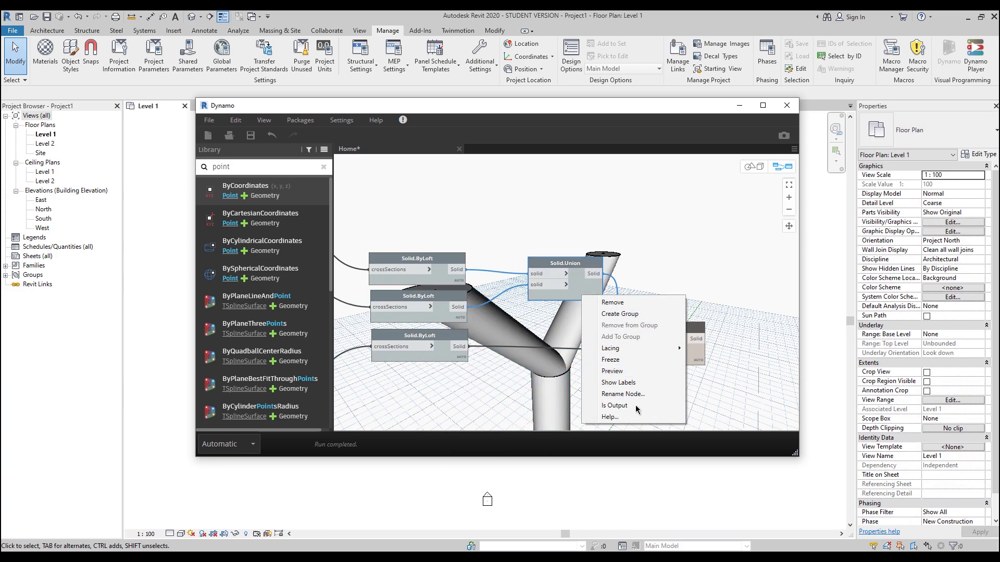
left_click(694, 358)
Add a Solid.ThinShell node above and right of the second Solid.Union node and connect that union's output to its solid input
middle_click_drag(778, 370, 510, 317)
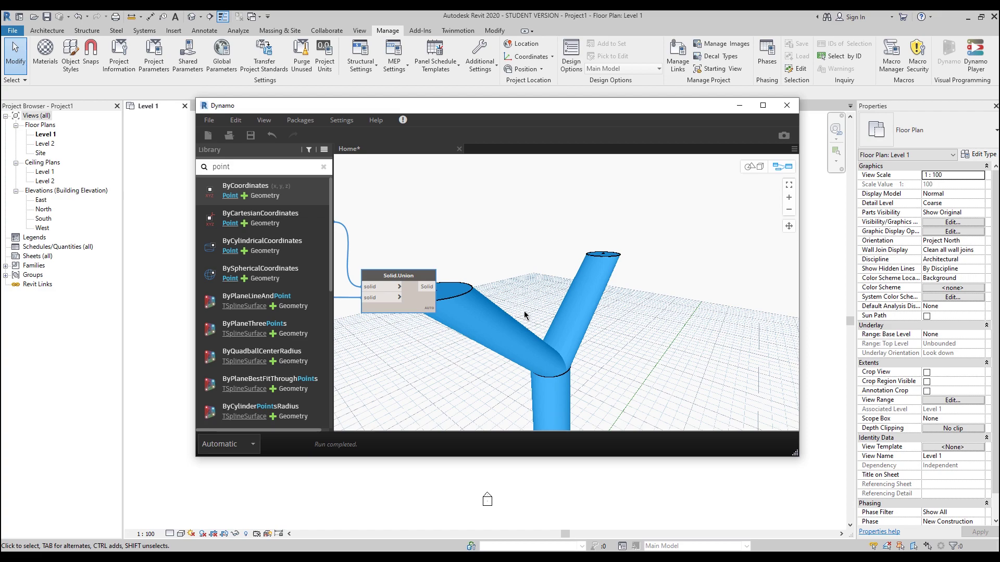
scroll(525, 314, "up", 1)
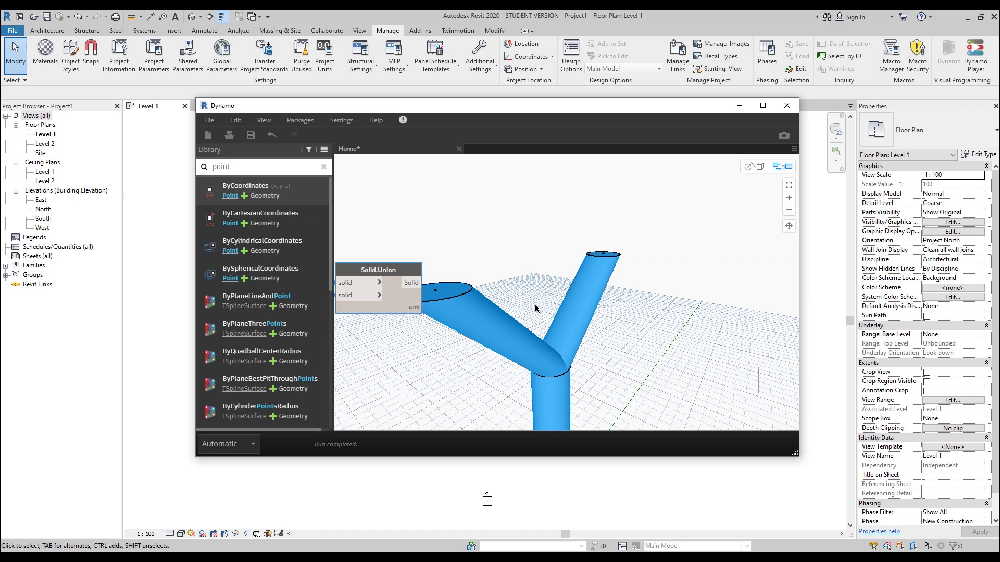
scroll(554, 330, "down", 2)
scroll(625, 318, "up", 3)
scroll(570, 316, "down", 2)
scroll(447, 258, "up", 1)
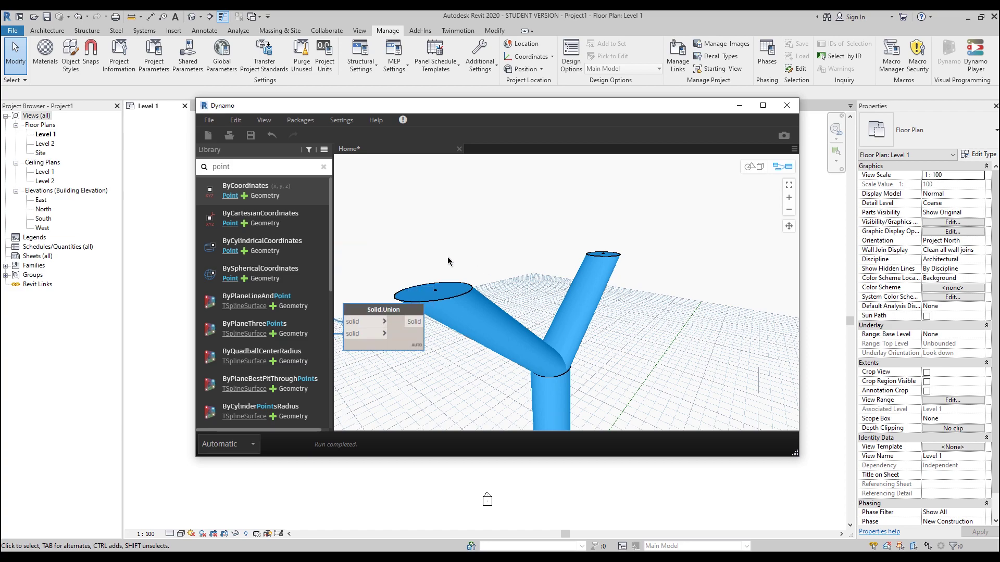
right_click(508, 276)
type("shell")
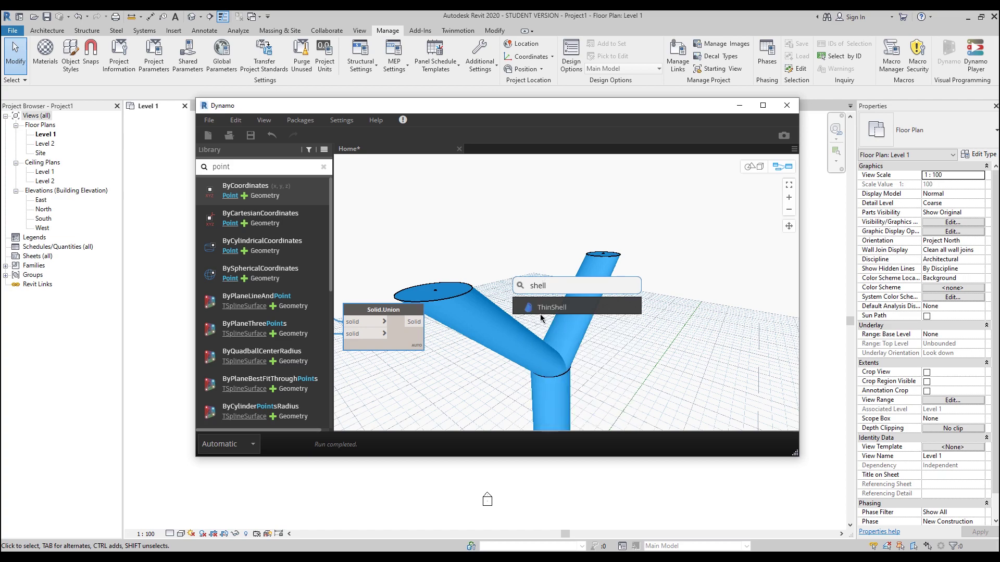
left_click(540, 307)
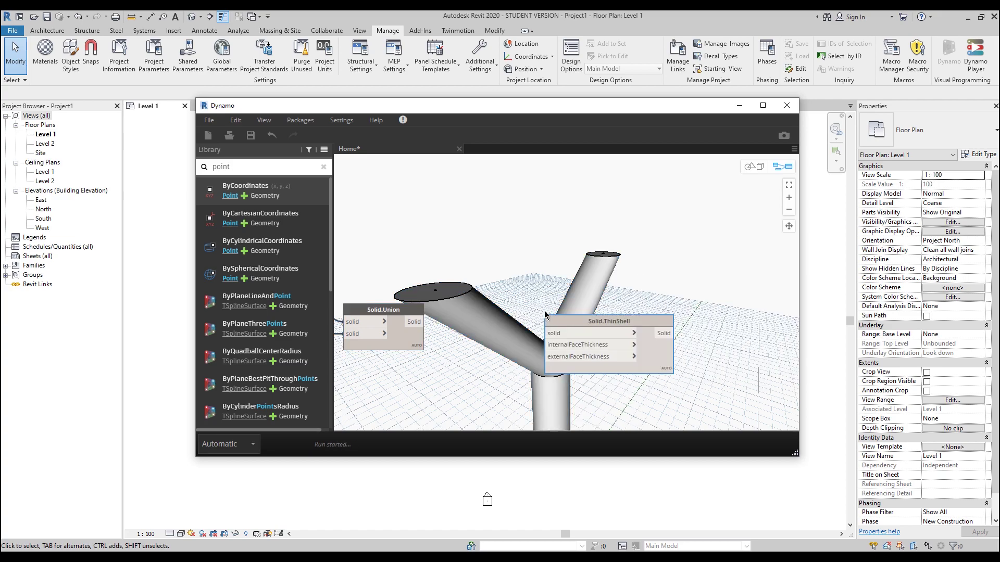
left_click_drag(604, 320, 584, 176)
left_click_drag(412, 322, 528, 192)
Create a code block with the value 0.1 and connect it to the ThinShell node's internalFaceThickness and externalFaceThickness inputs
middle_click_drag(446, 192, 512, 261)
double_click(511, 261)
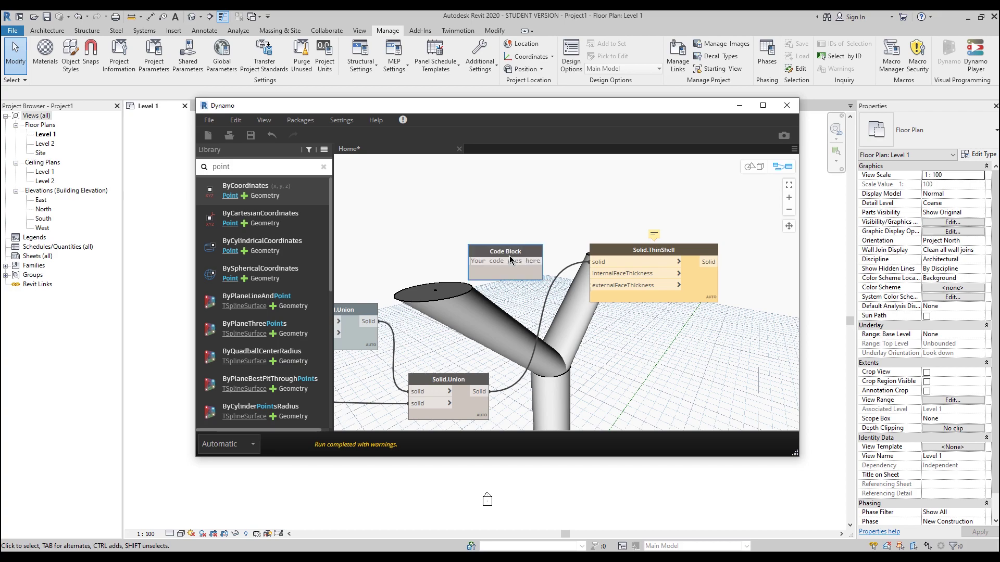
type("0.1")
left_click(537, 253)
left_click_drag(499, 261, 616, 277)
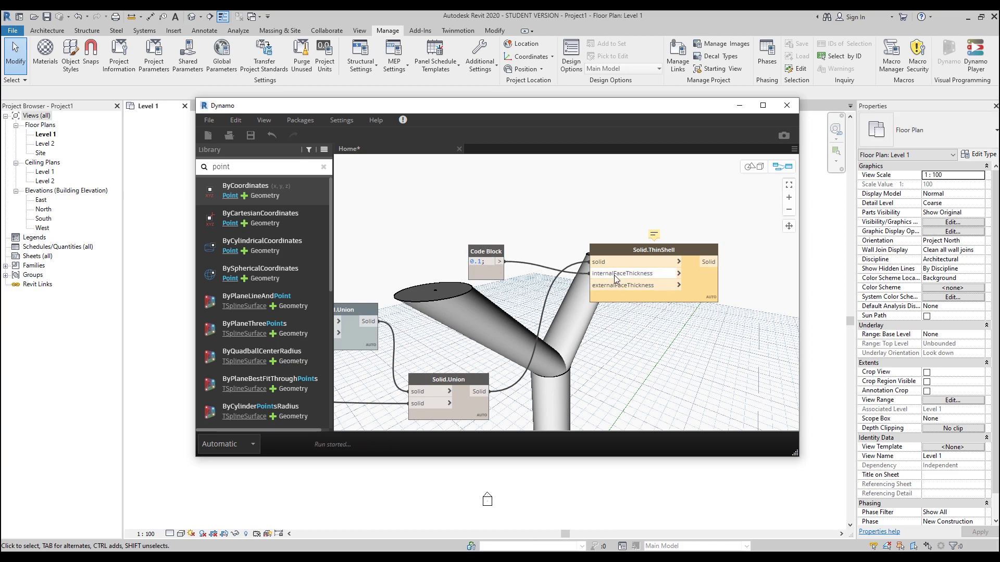
left_click_drag(499, 261, 612, 286)
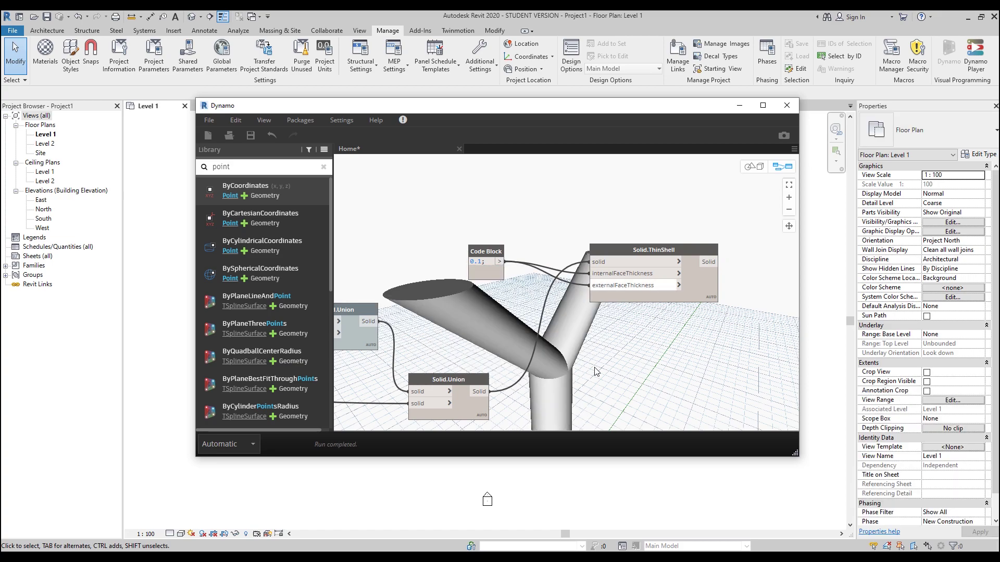
left_click_drag(491, 252, 504, 260)
left_click(530, 352)
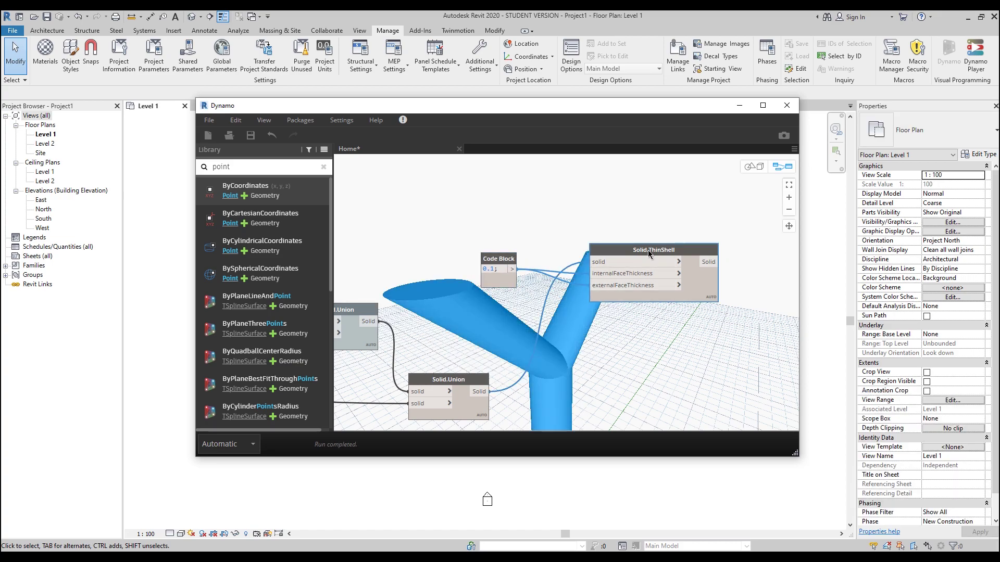
left_click(487, 500)
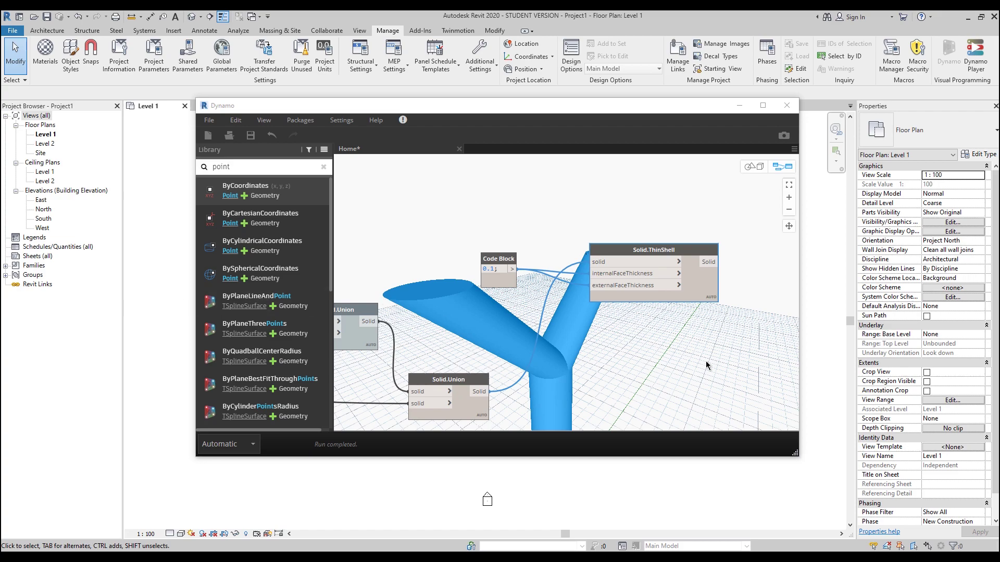
Add a Solid.DifferenceAll node and connect the Solid.ThinShell output to its solid input
scroll(699, 348, "down", 3)
right_click(609, 281)
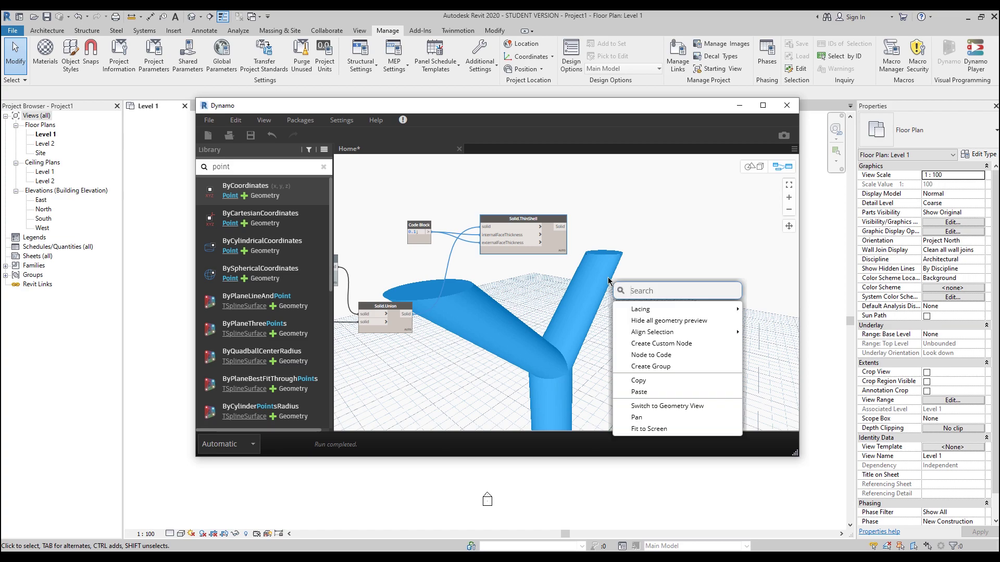
type("dif")
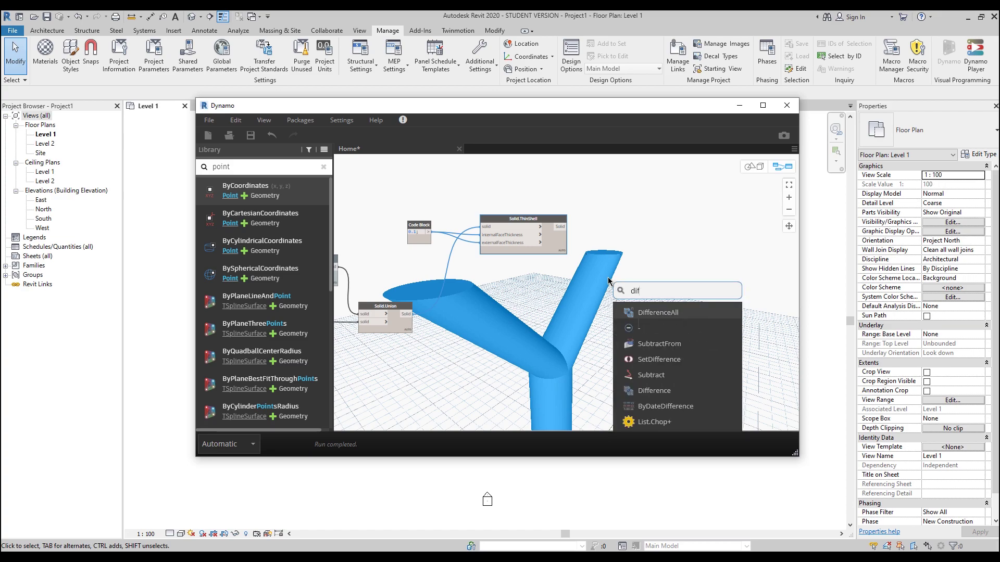
left_click(673, 313)
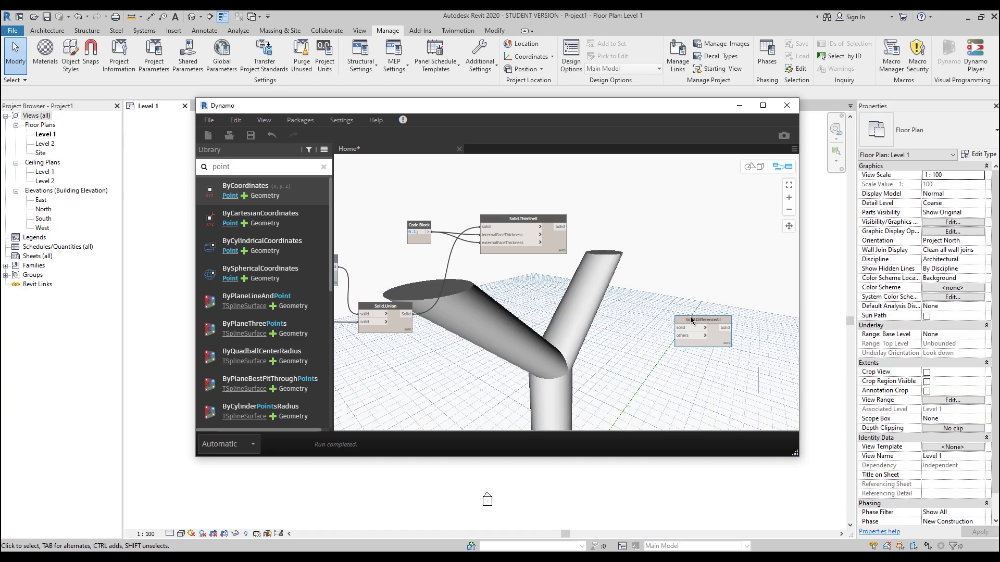
left_click(560, 226)
left_click(618, 301)
left_click_drag(626, 295, 639, 292)
Move the Solid.ThinShell node and its 0.1 code block higher on the canvas
middle_click_drag(551, 387, 560, 304)
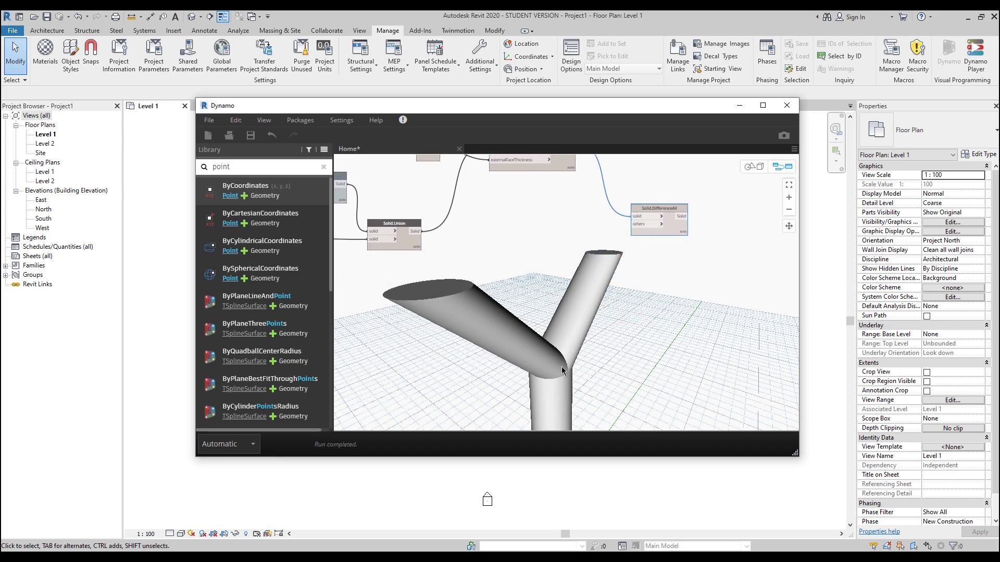
scroll(561, 338, "down", 5)
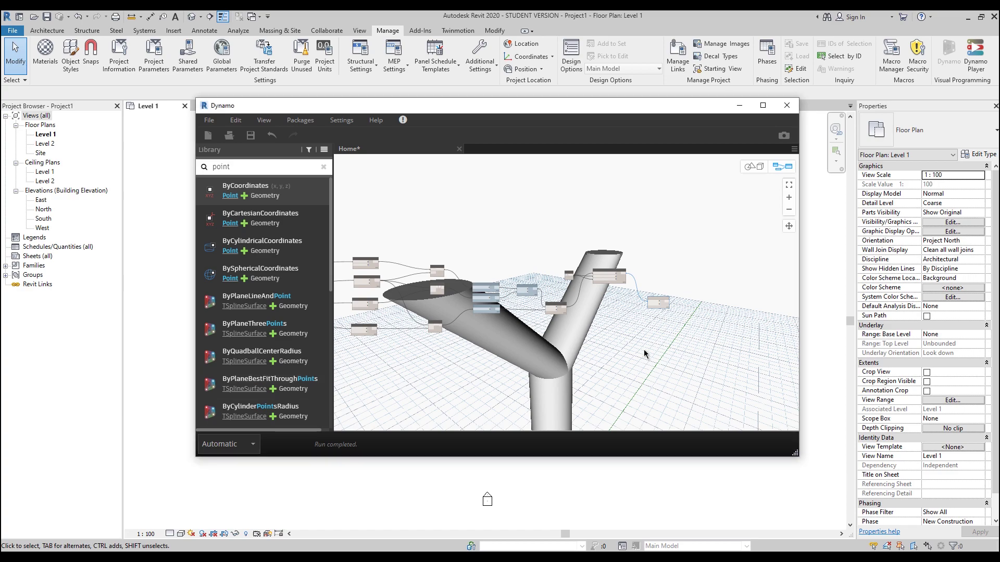
scroll(575, 339, "up", 4)
scroll(574, 338, "up", 3)
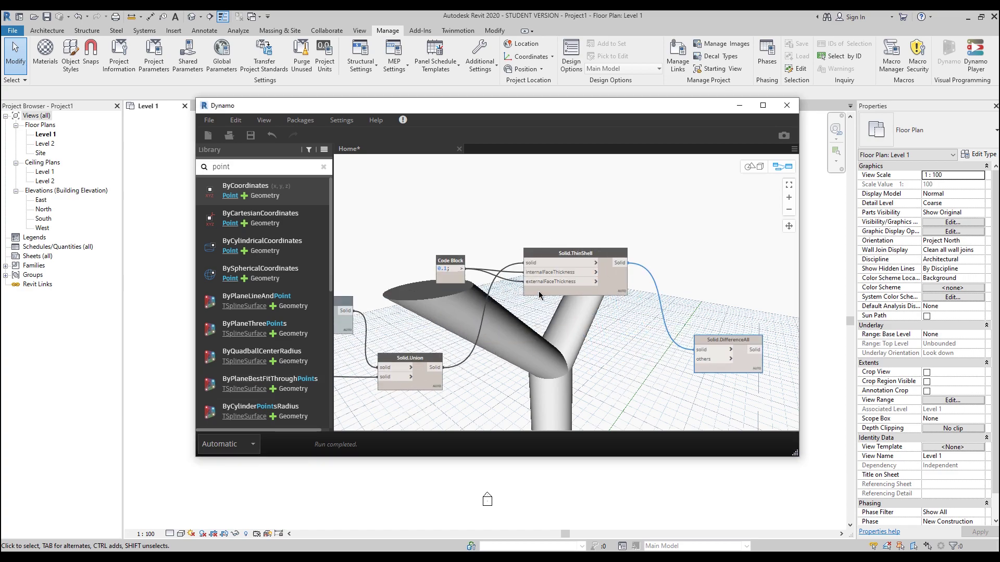
left_click_drag(626, 295, 630, 276)
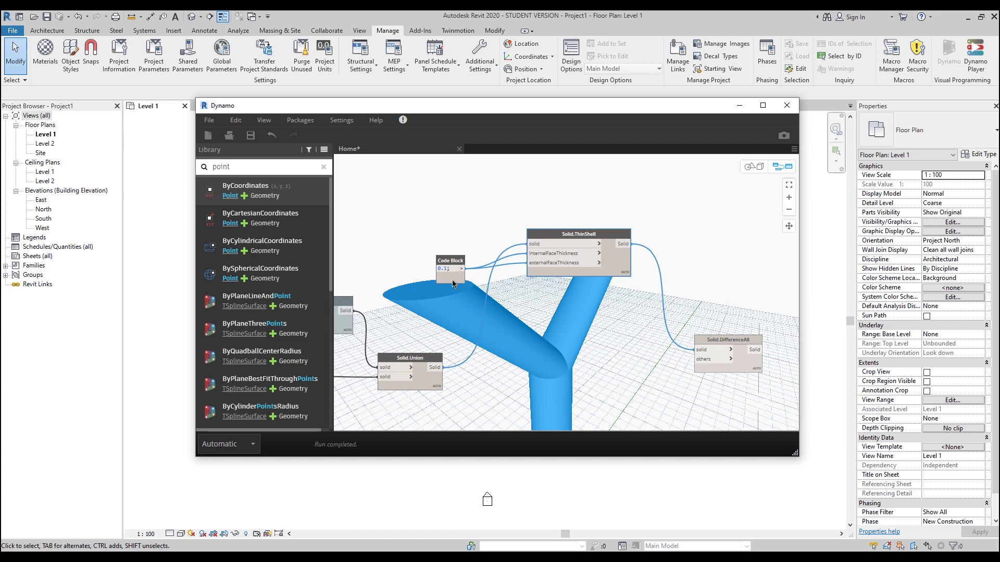
left_click_drag(452, 279, 447, 247)
left_click(554, 333)
Connect the second Solid.Union output to the others input of the Solid.DifferenceAll node
left_click(435, 368)
left_click(696, 359)
mouse_move(592, 396)
middle_mouse_down()
mouse_move(514, 384)
mouse_move(602, 386)
middle_mouse_up()
Turn off the geometry preview of the second Solid.Union node and the Solid.ThinShell node
right_click(435, 368)
left_click(552, 402)
right_click(625, 247)
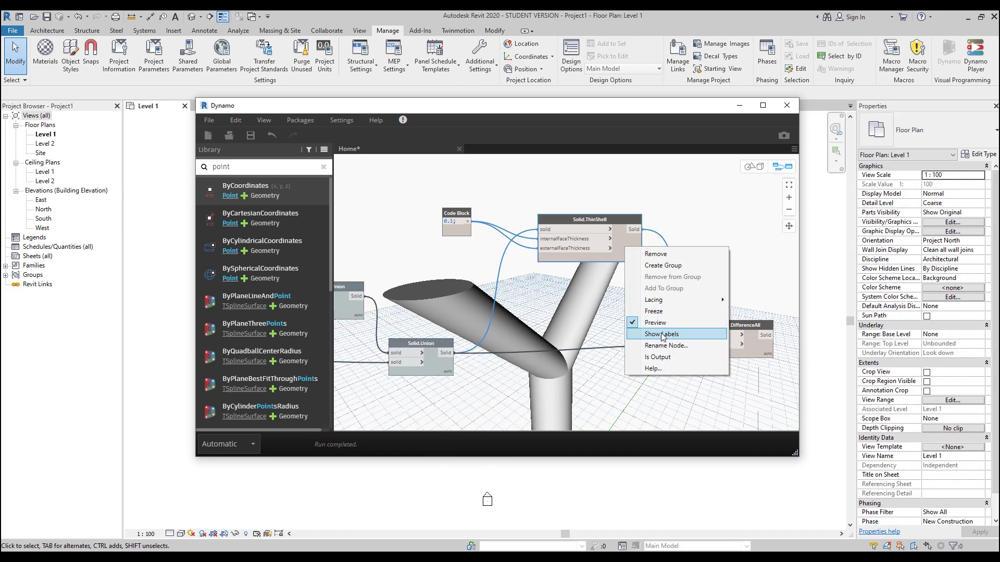
left_click(655, 323)
left_click(599, 370)
Nudge the Solid.DifferenceAll node slightly lower on the canvas
middle_click_drag(600, 370, 460, 364)
mouse_move(615, 344)
left_mouse_down()
mouse_move(638, 338)
mouse_move(613, 355)
left_mouse_up()
left_click(488, 392)
left_click(487, 500)
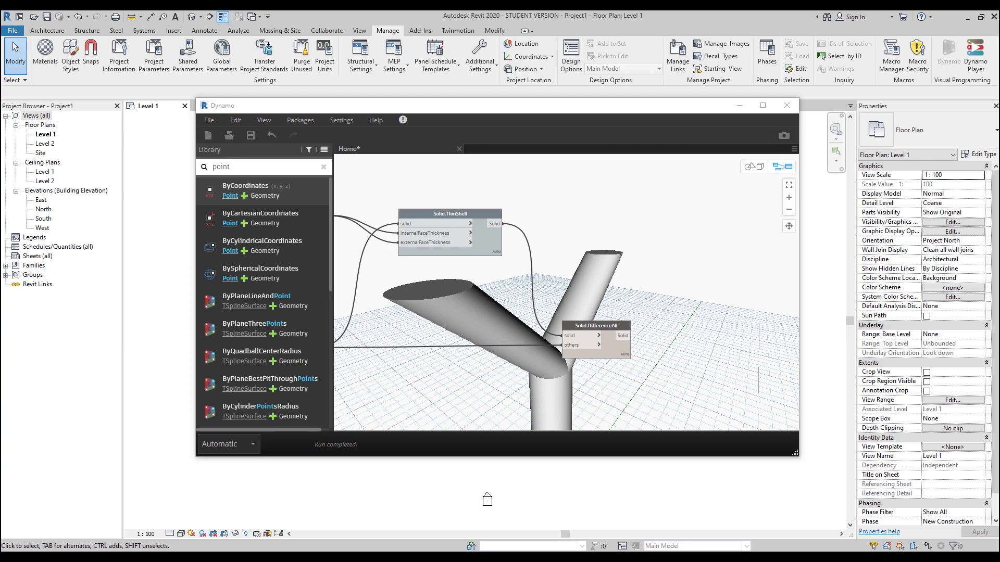
Duplicate the Solid.DifferenceAll node and place the copy to the right of the original
middle_click_drag(711, 379, 698, 349)
left_click(604, 326)
key("ctrl+c")
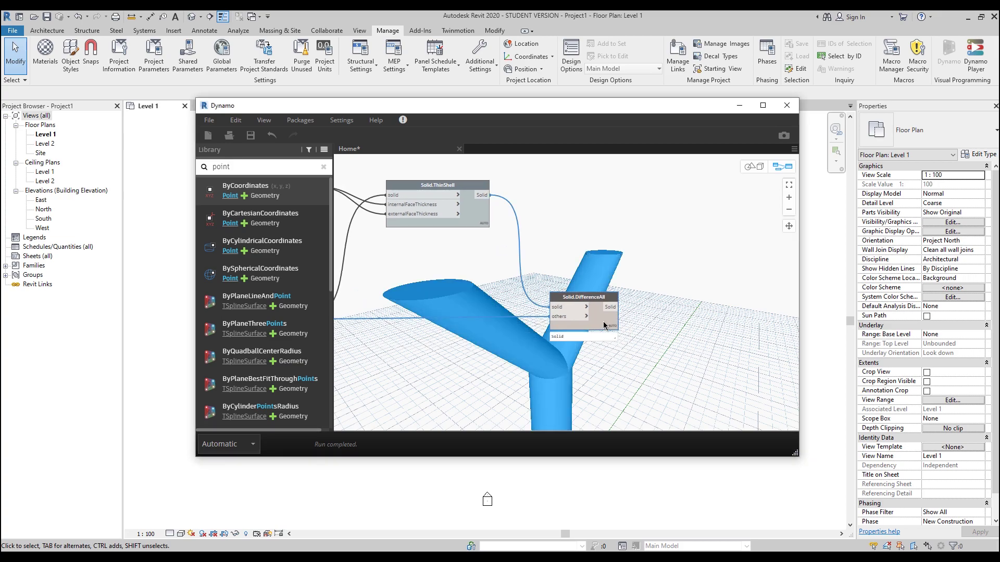
key("ctrl+v")
left_click_drag(656, 338, 630, 364)
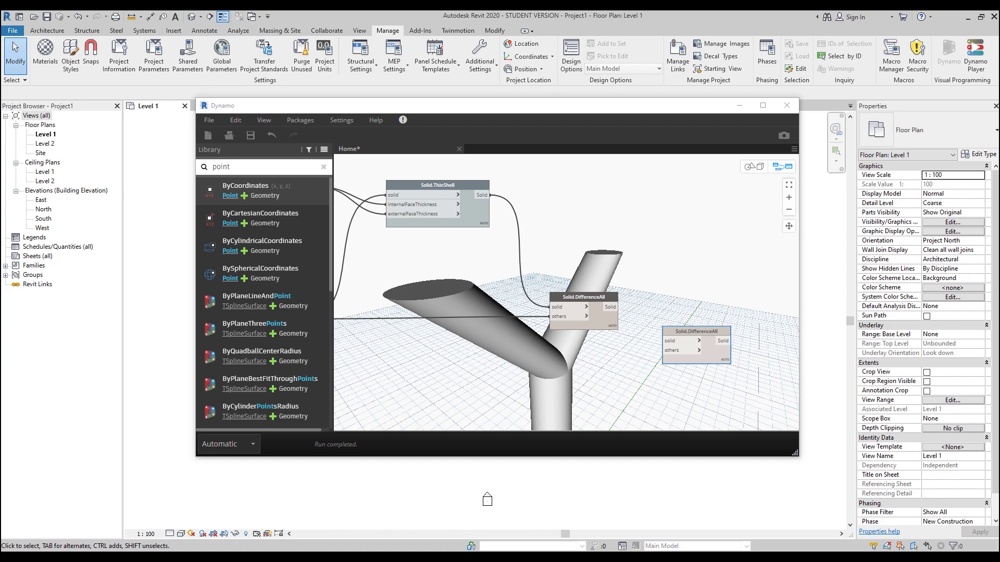
Search the library for cube, add a Cuboid.ByCorners node and place it below the Solid.DifferenceAll nodes
scroll(502, 344, "down", 5)
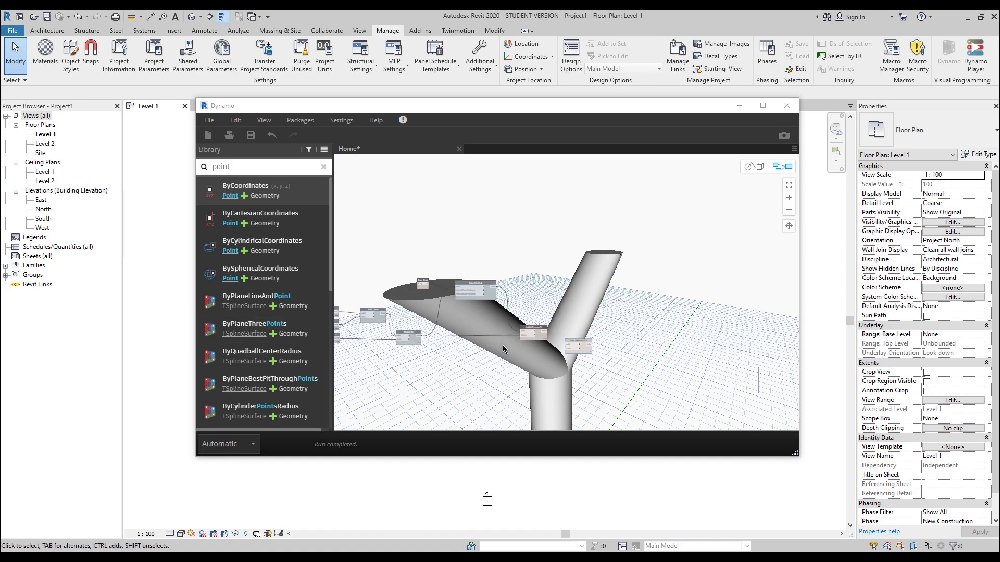
scroll(534, 338, "up", 2)
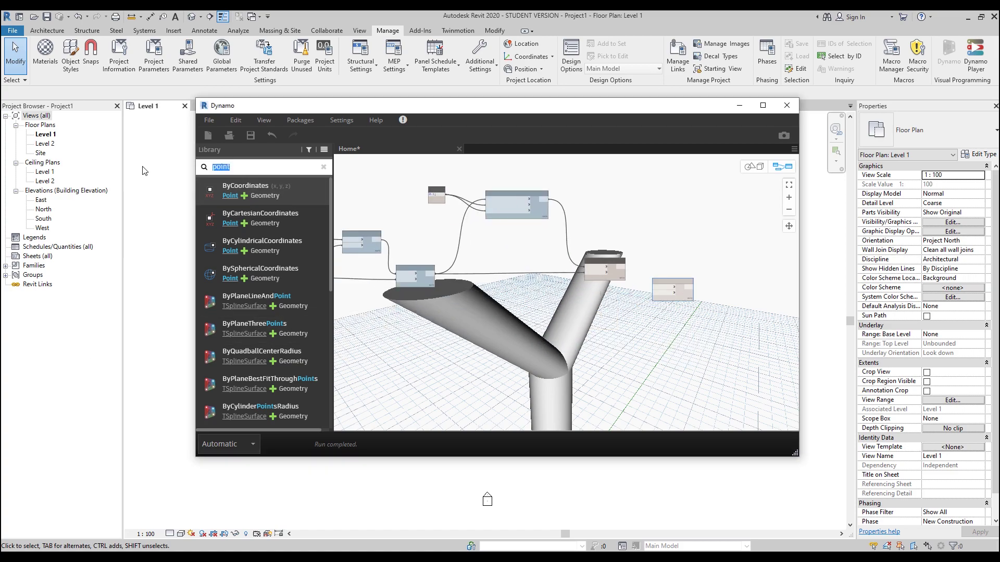
type("cube")
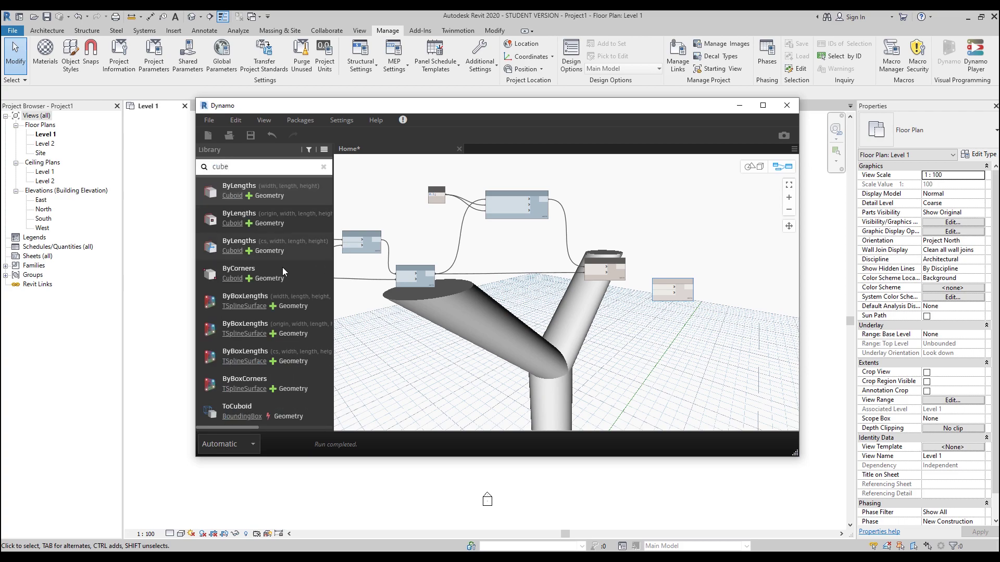
left_click(286, 273)
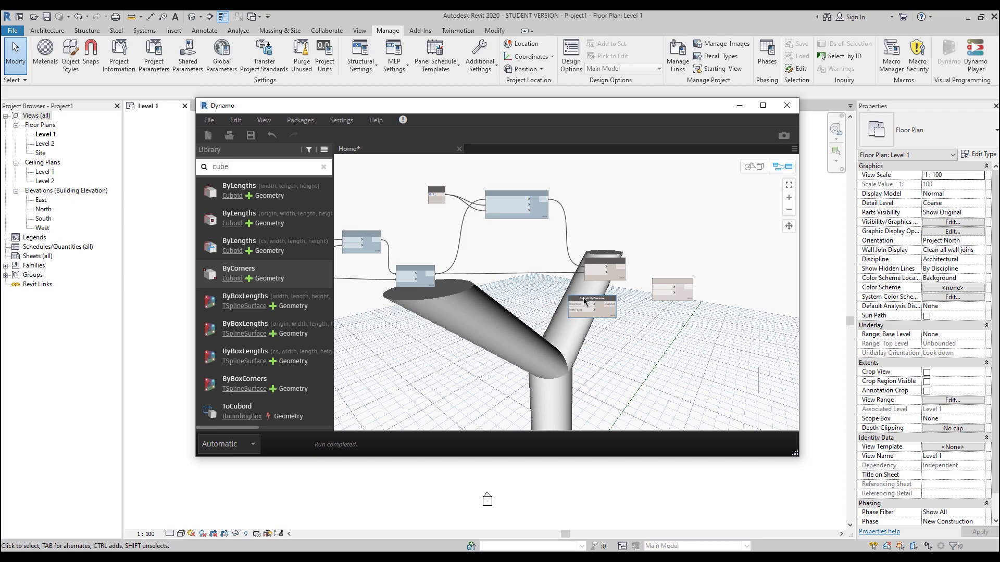
left_click_drag(584, 301, 544, 338)
Duplicate the lowest Point.ByCoordinates node and move the copy to the left of the Cuboid.ByCorners node
scroll(483, 355, "down", 3)
scroll(439, 374, "up", 5)
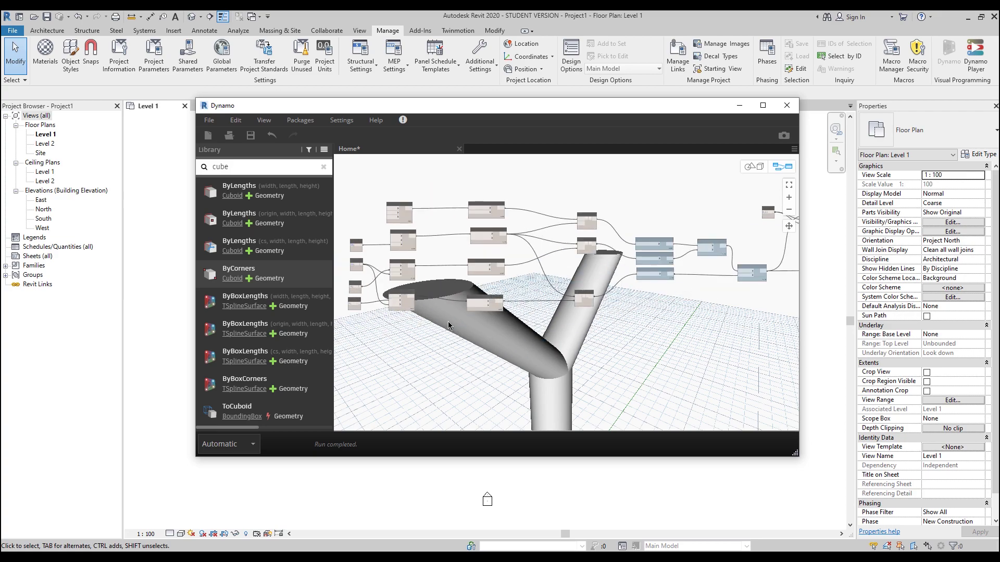
scroll(494, 327, "up", 3)
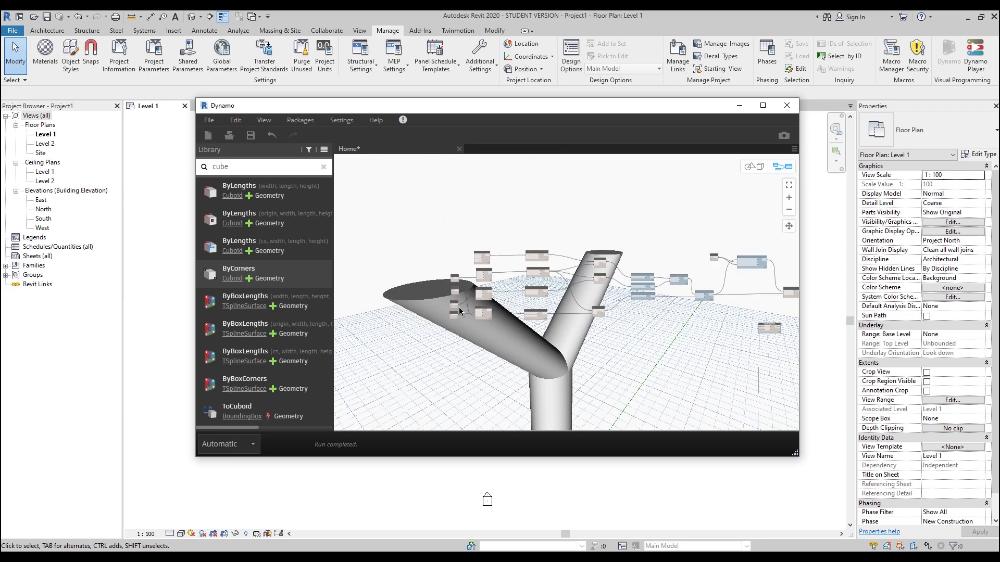
left_click(546, 334)
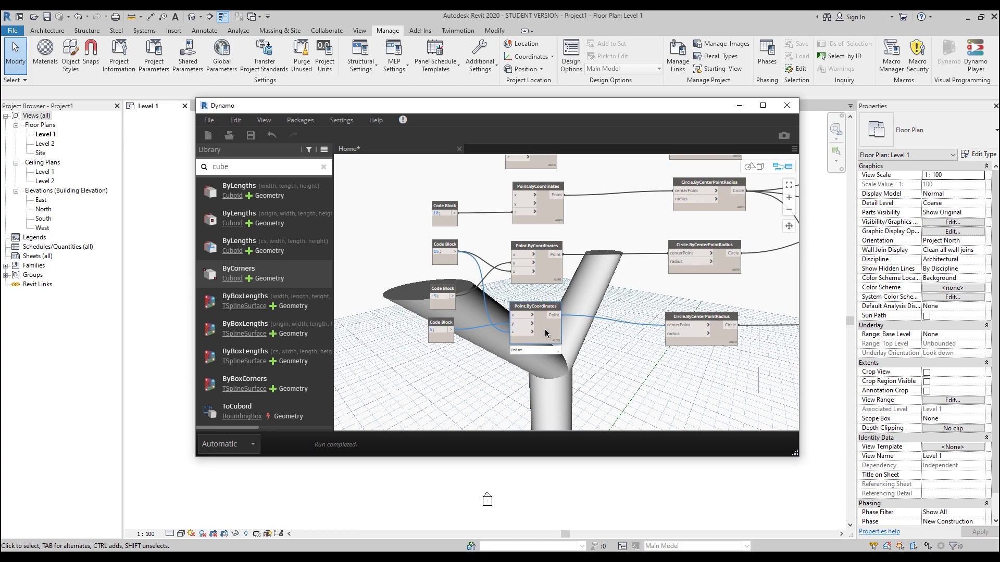
key("ctrl+c")
key("ctrl+v")
left_click_drag(615, 348, 726, 383)
scroll(726, 382, "down", 3)
middle_click_drag(723, 390, 448, 358)
left_click_drag(465, 358, 588, 328)
scroll(588, 328, "up", 3)
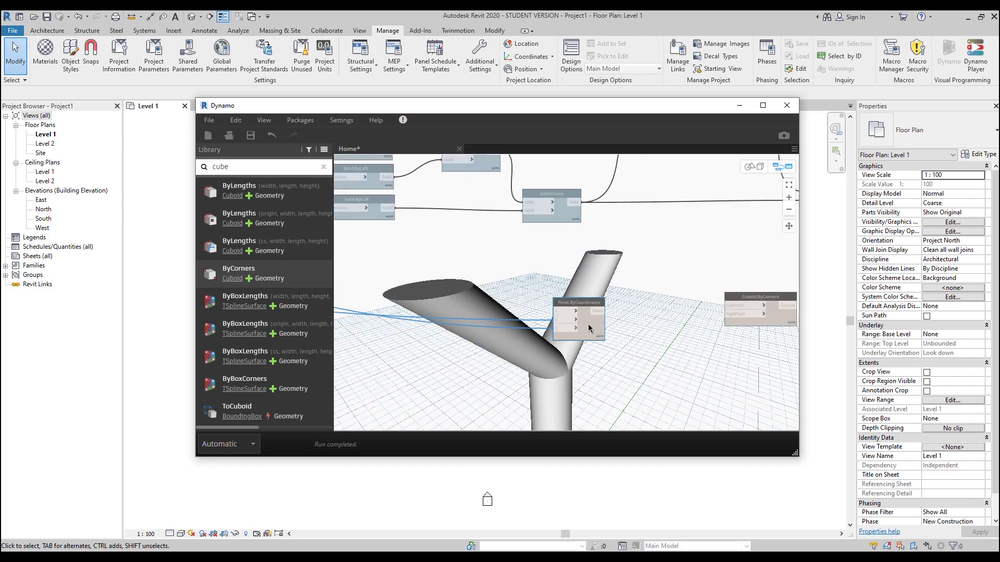
Detach the inherited input wires from the copied Point.ByCoordinates node and connect its output to the lowPoint input of Cuboid.ByCorners
left_click(542, 308)
left_click(562, 319)
left_click(560, 328)
left_click(504, 333)
middle_click_drag(627, 351, 535, 353)
left_click(506, 312)
left_click_drag(512, 312, 635, 307)
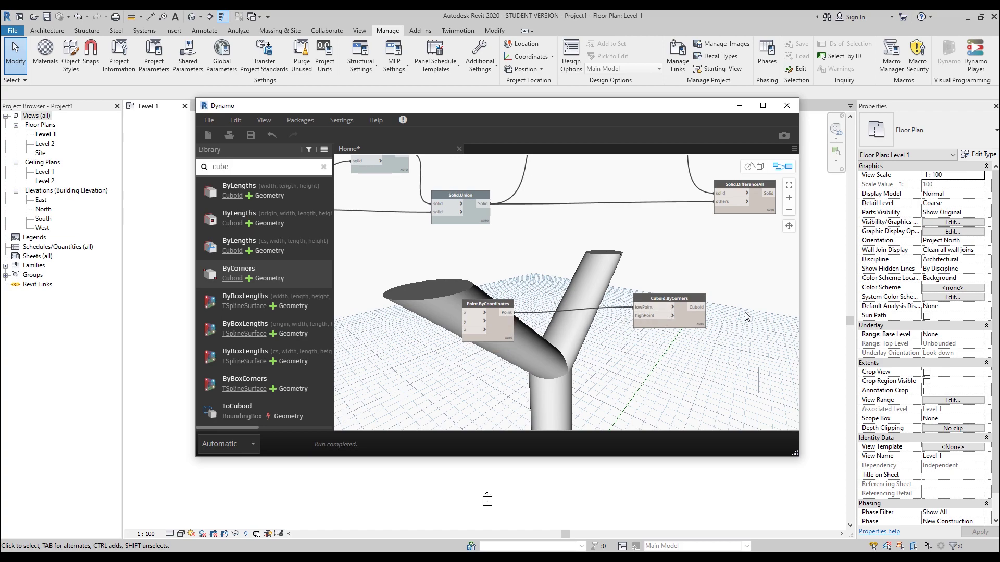
Add a code block with the value 20 and connect it to the x input of the cuboid's Point.ByCoordinates node
left_click(750, 166)
scroll(630, 350, "down", 5)
scroll(629, 346, "up", 2)
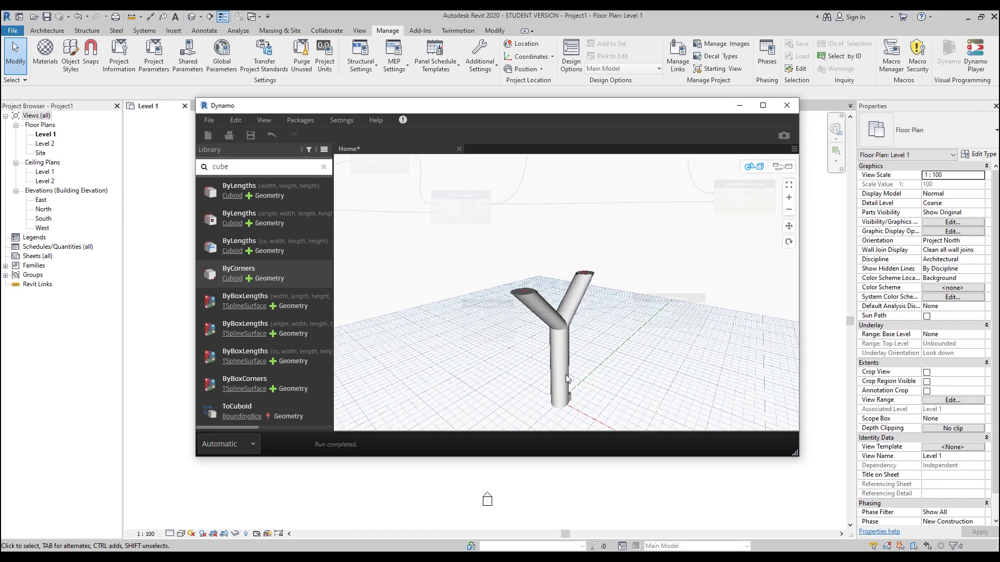
left_click(781, 168)
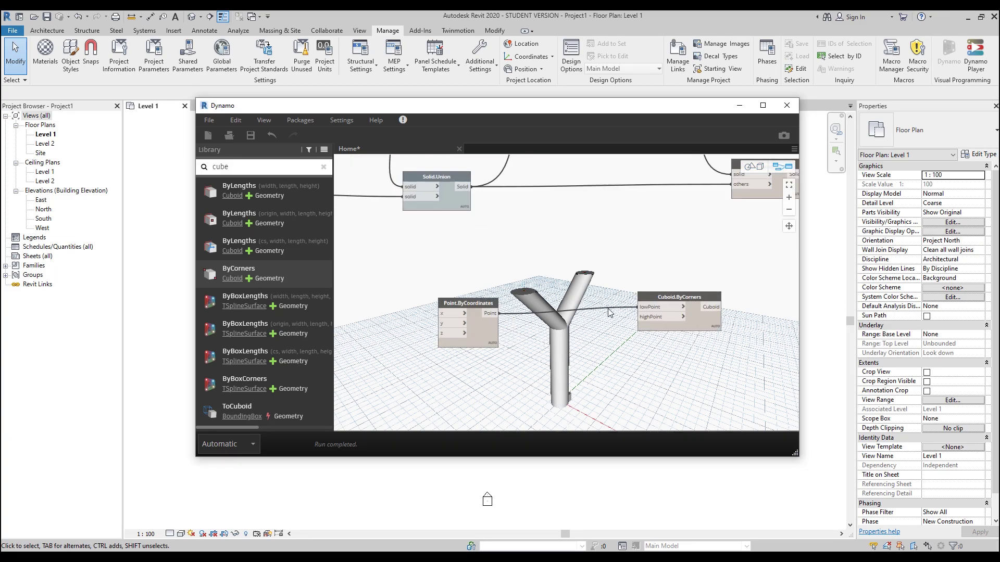
double_click(426, 301)
type("20")
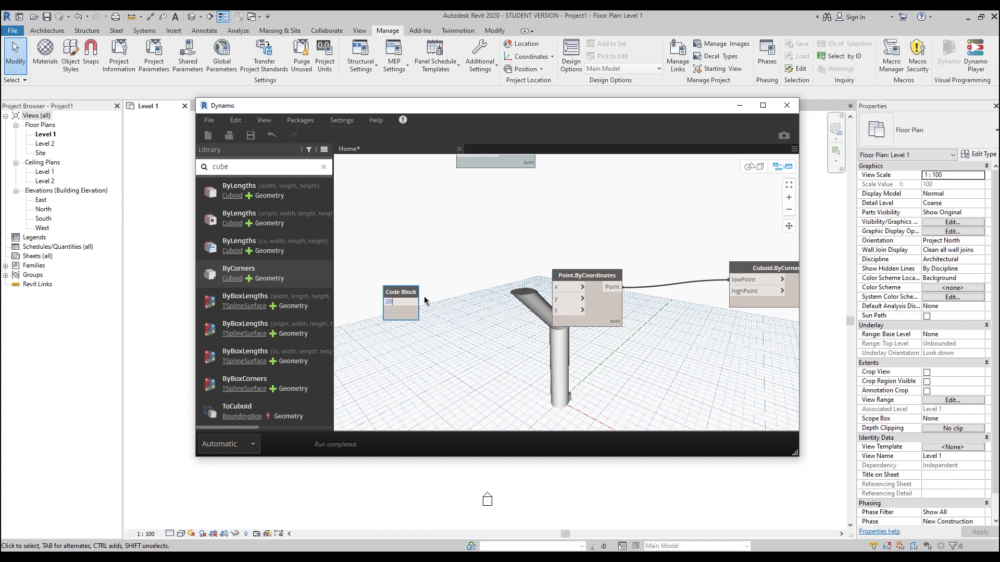
left_click(435, 292)
left_click_drag(415, 302, 563, 290)
left_click(563, 288)
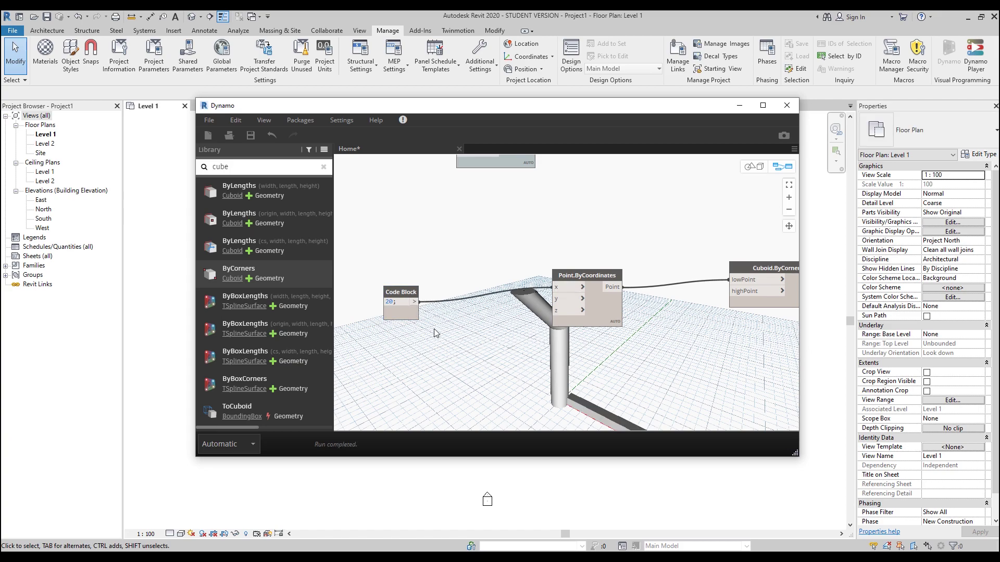
Duplicate the 20 code block below the original and connect the copy to the point's y input
left_click_drag(387, 291, 400, 273)
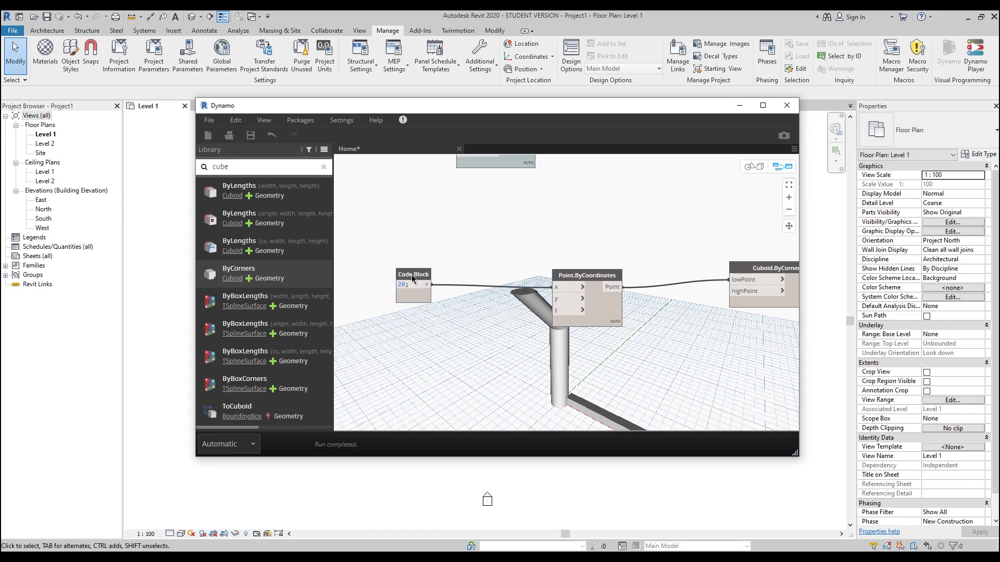
key("ctrl+c")
key("ctrl+v")
left_click_drag(459, 308, 400, 331)
left_click(430, 335)
left_click(555, 299)
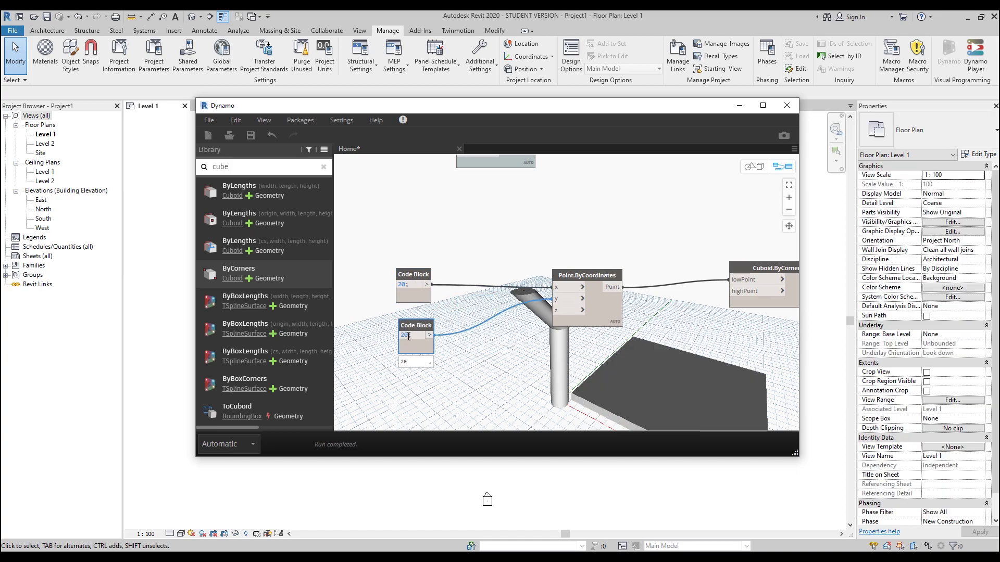
Set the point's y code block to -20 and its x code block to 5
left_click(503, 359)
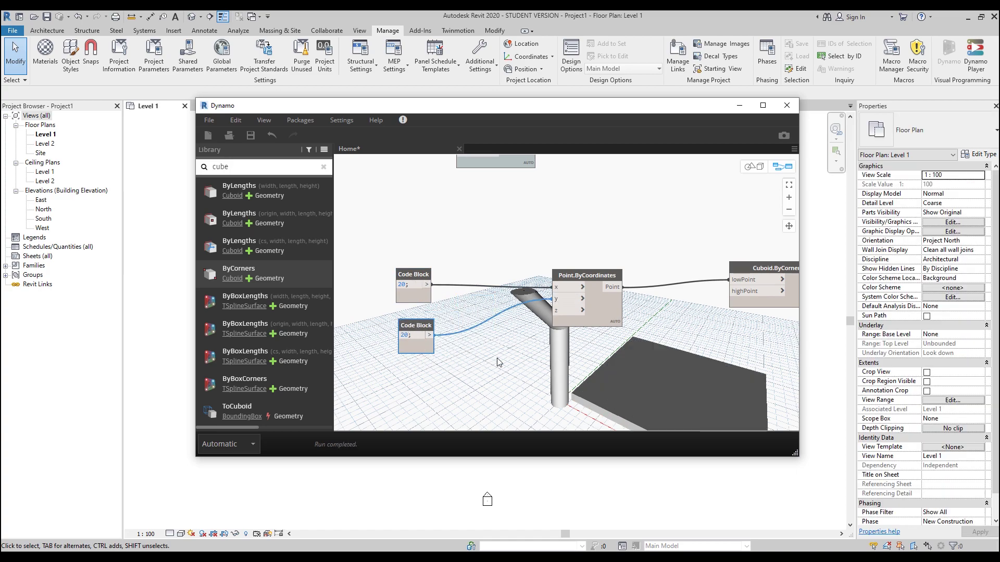
double_click(406, 335)
left_click(477, 361)
double_click(405, 284)
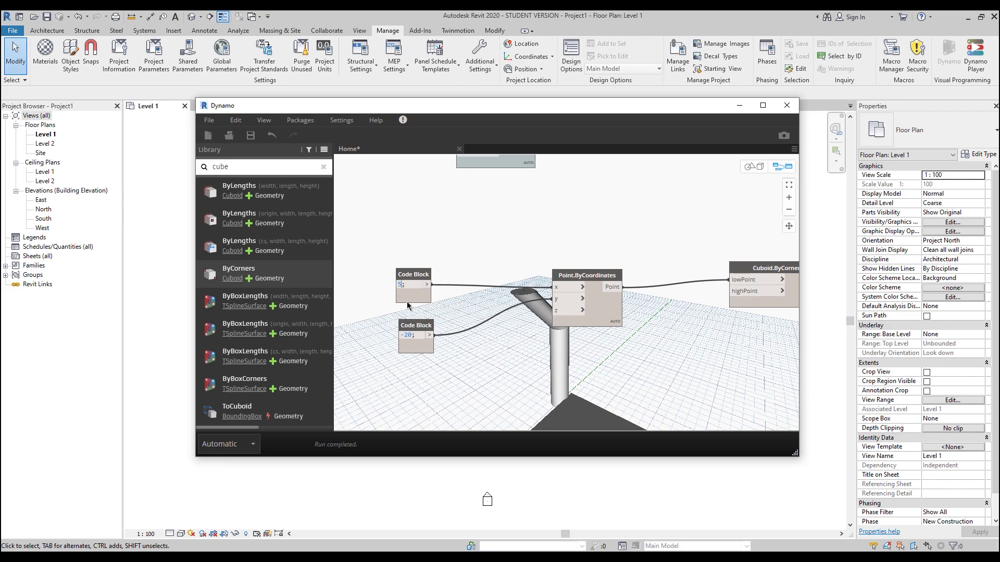
left_click(532, 345)
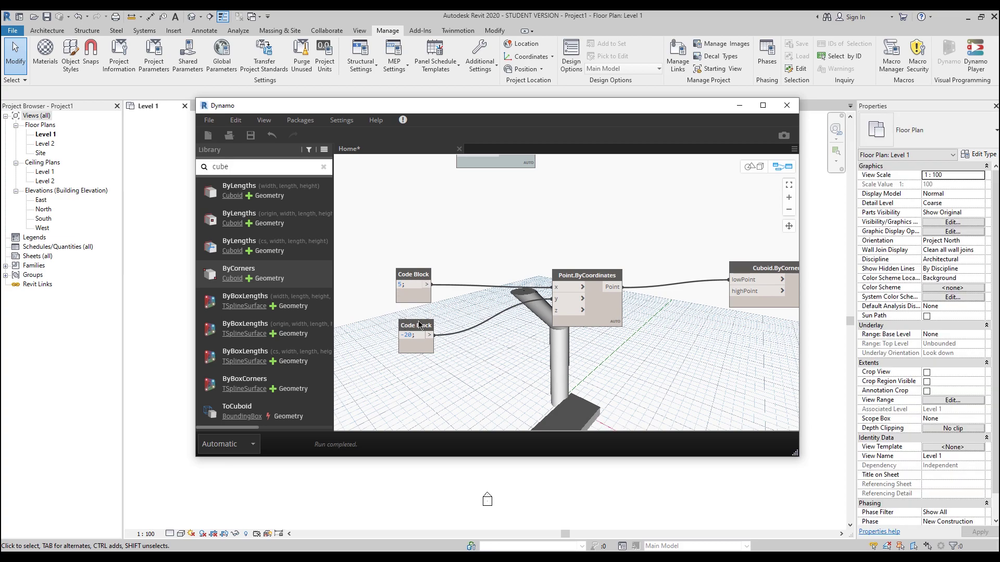
Set the point's x code block to -20 and its y code block to -5
double_click(404, 285)
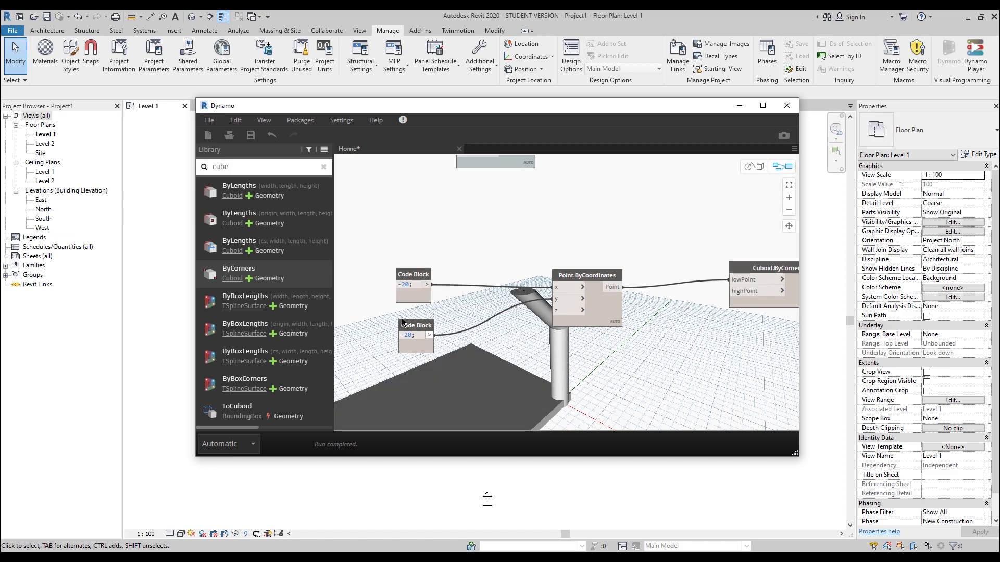
double_click(410, 335)
type("5")
left_click(510, 352)
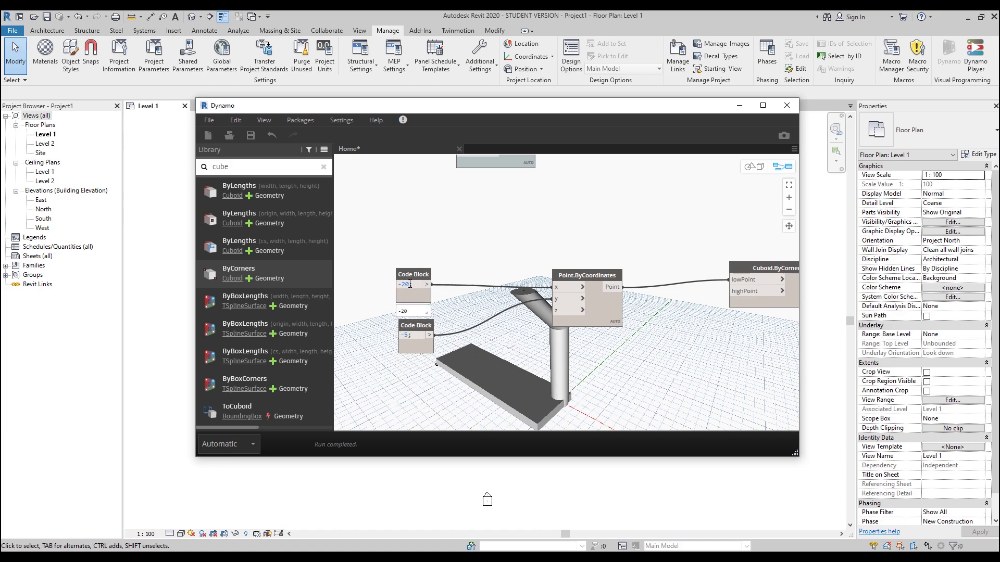
left_click_drag(410, 284, 399, 285)
left_click_drag(400, 286, 482, 298)
left_click(460, 309)
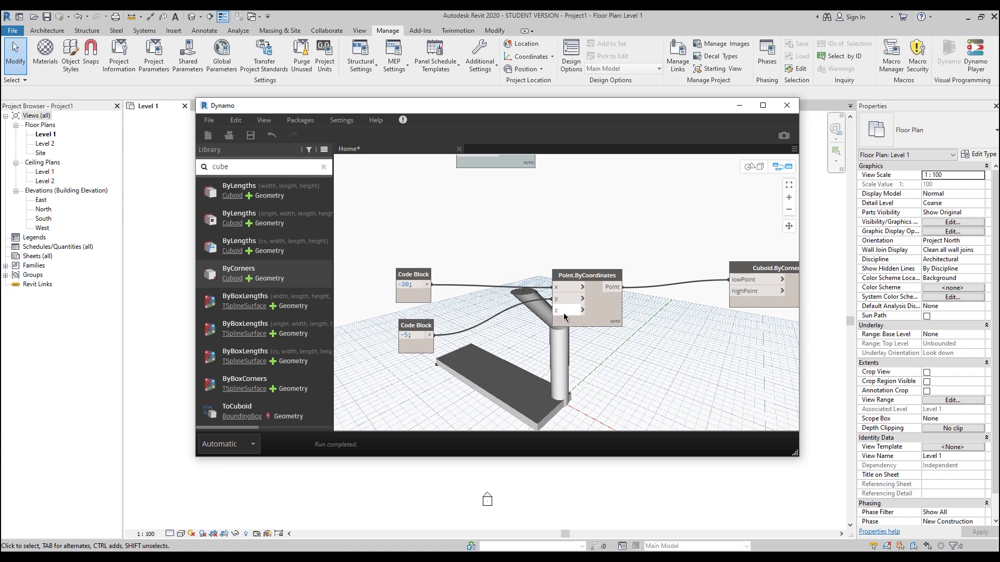
Set the point's y code block to 5 and its x code block to 20
left_click(409, 336)
left_click_drag(409, 335, 381, 336)
type("5")
left_click(494, 367)
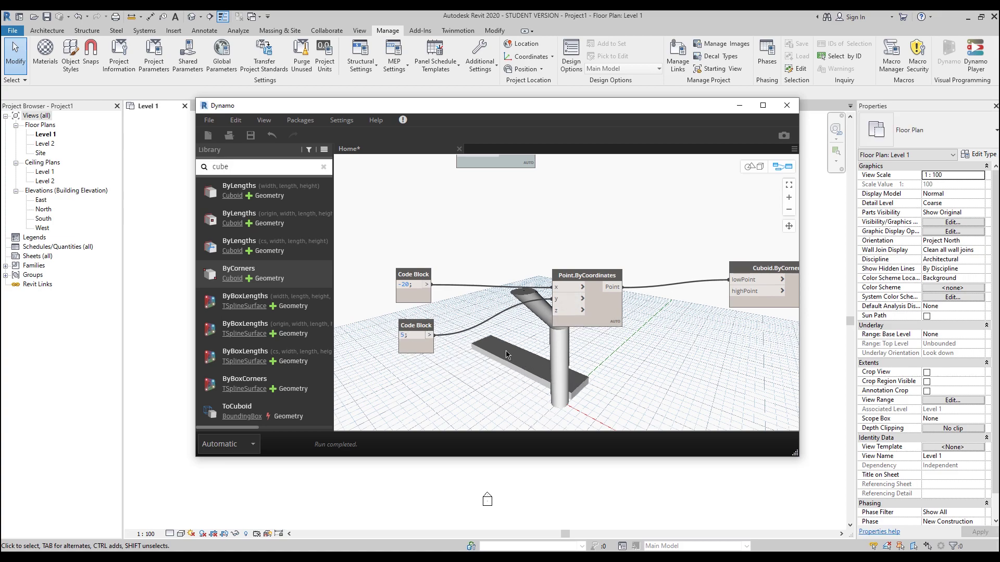
left_click_drag(410, 283, 380, 281)
type("20")
left_click(447, 309)
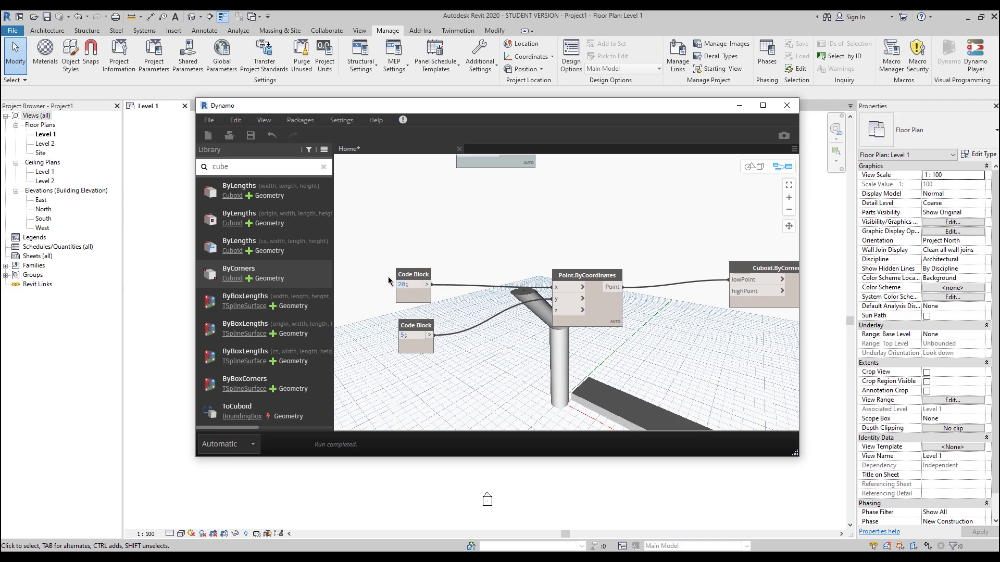
Set the point's x code block to 5 and its y code block to -5
type("5;")
left_click(507, 361)
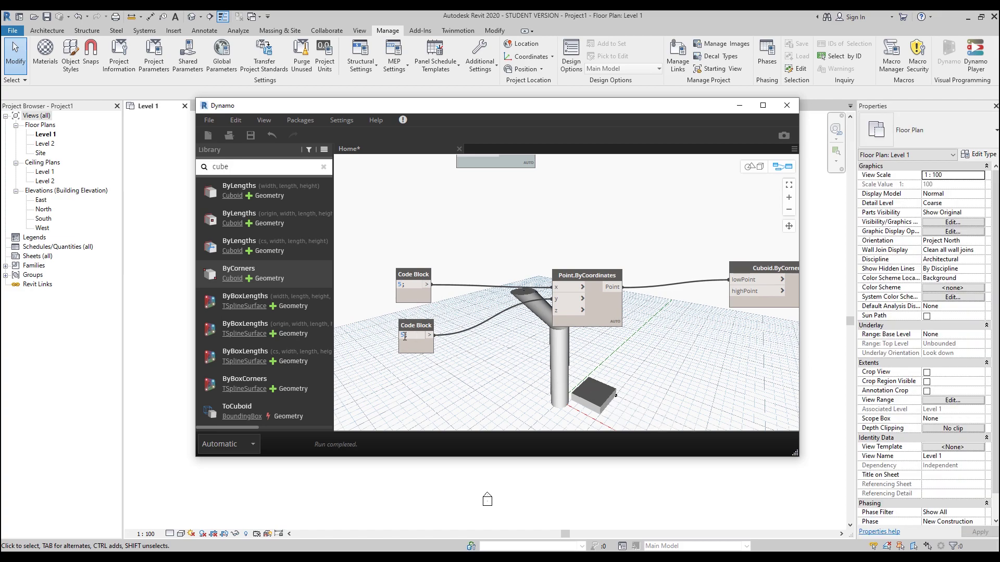
type("-5")
left_click(456, 370)
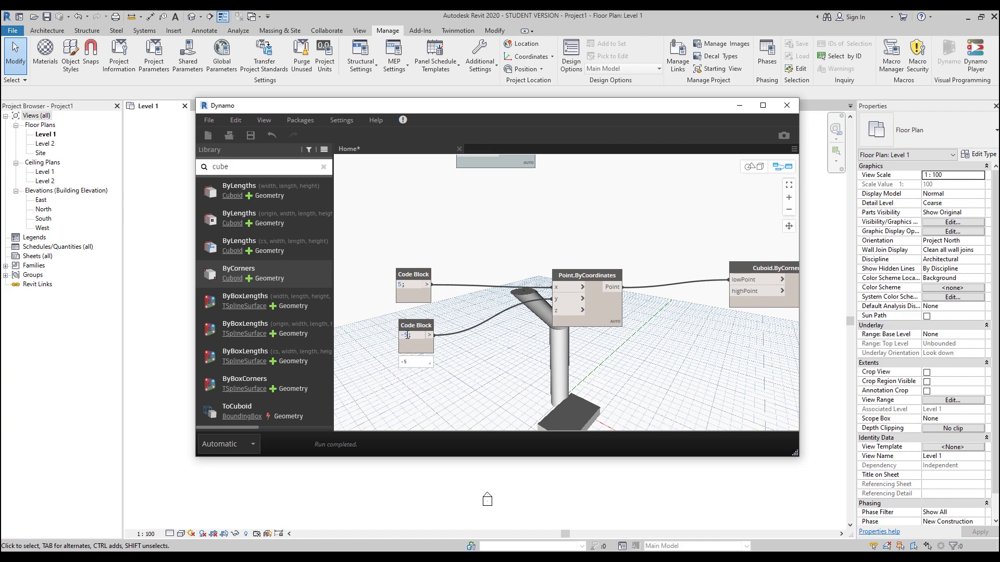
Try the values 1 and 0 in the point's y code block
left_click_drag(409, 336, 396, 336)
type("1;")
left_click(533, 387)
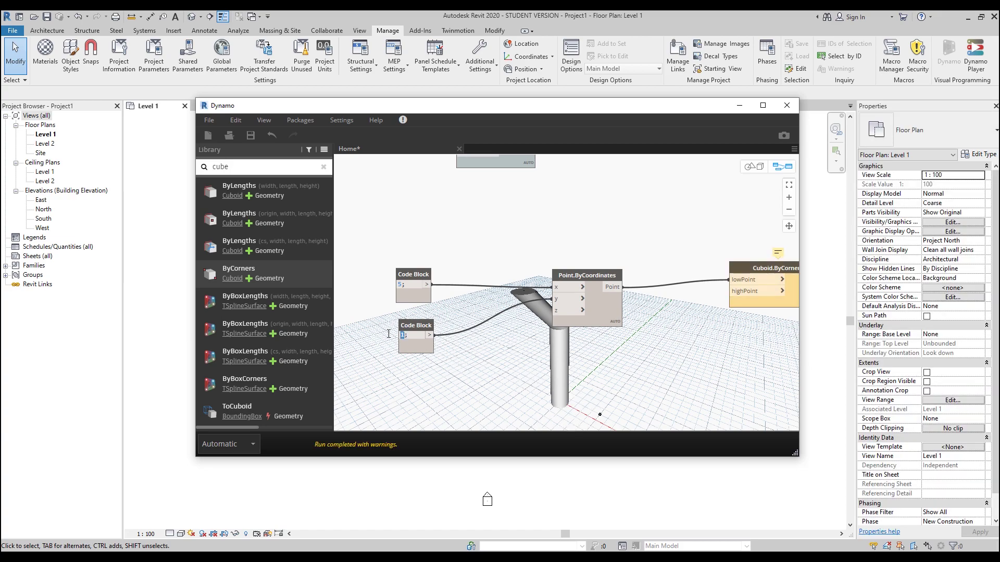
left_click(532, 347)
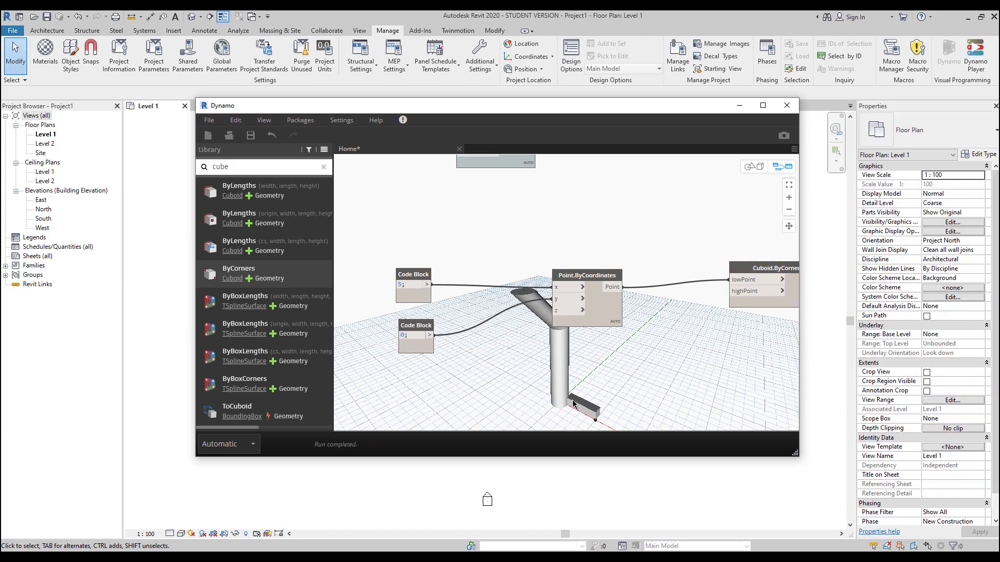
Set the point's y code block to -5 and its x code block to 10
double_click(403, 337)
type("-5")
left_click(368, 338)
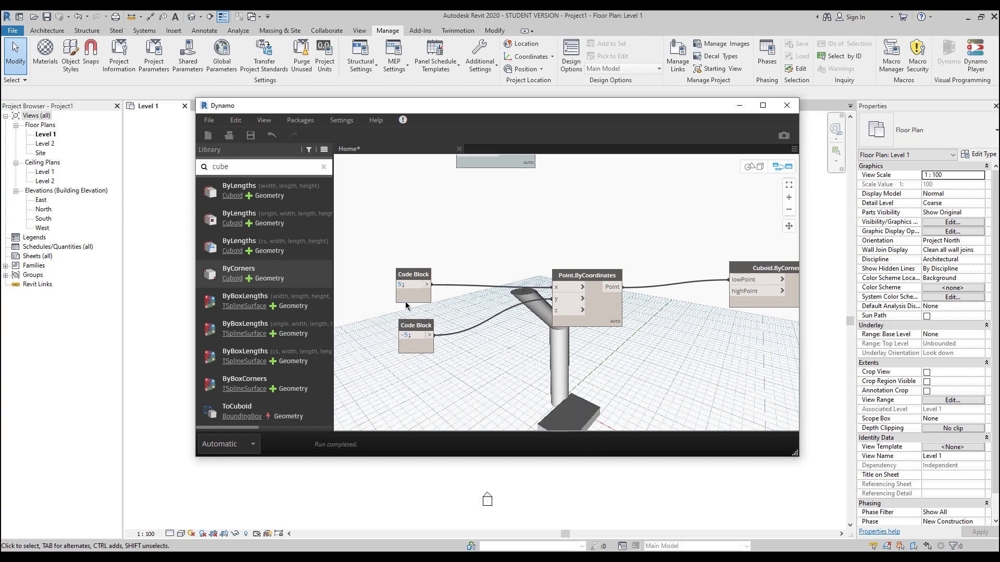
double_click(400, 284)
left_click(513, 370)
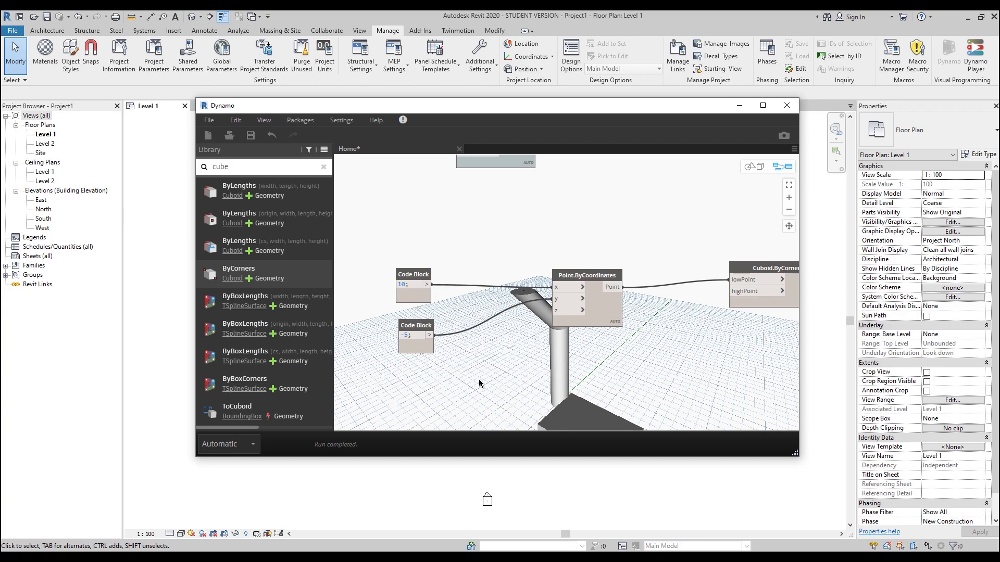
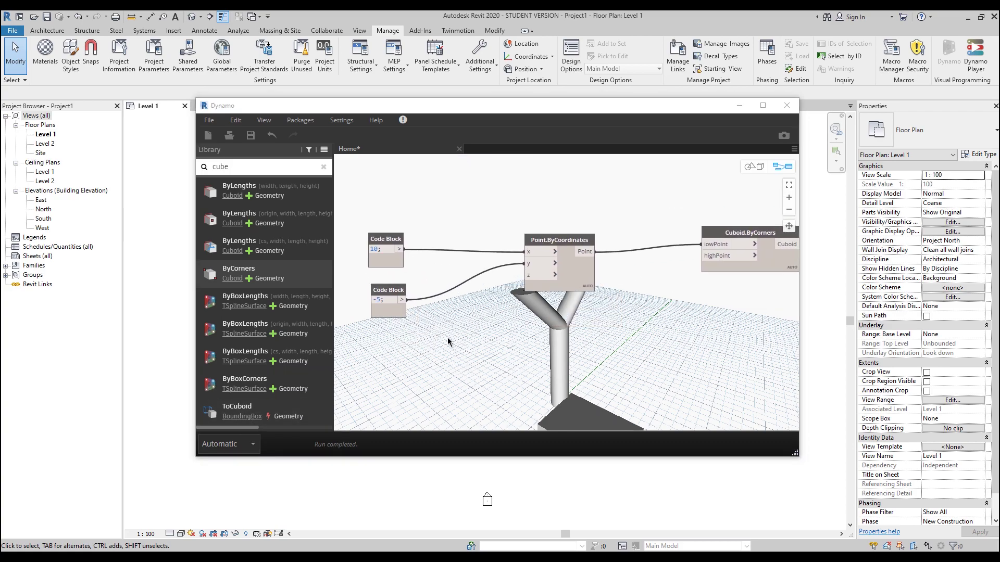
Duplicate the cuboid's Point.ByCoordinates node and its 10 and -5 code blocks, placing the copies below the originals
left_click(579, 280)
key("ctrl+c")
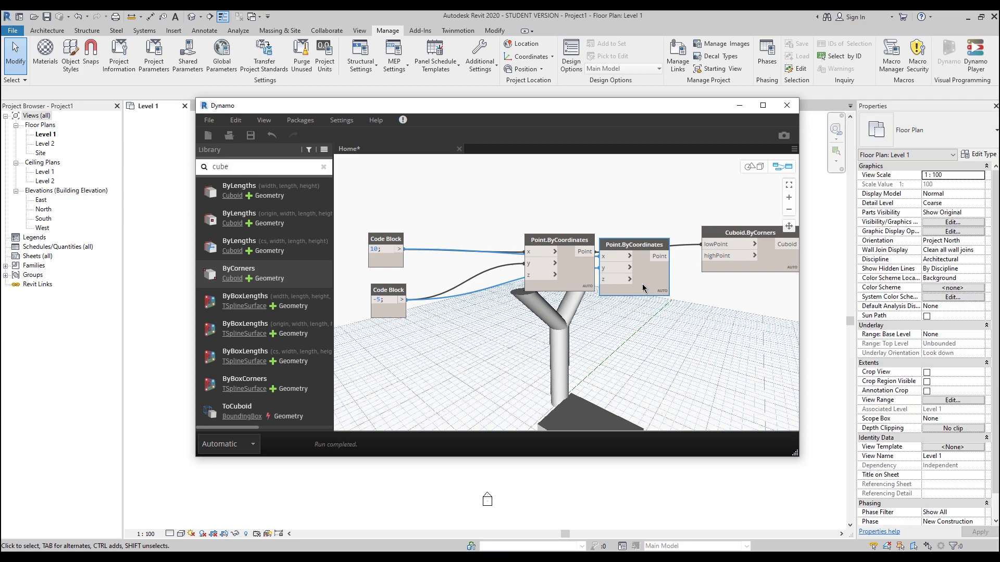
key("ctrl+v")
key("ctrl+c")
key("ctrl+v")
left_click_drag(446, 369, 410, 423)
Connect the duplicated point's output to the highPoint input of the Cuboid.ByCorners node
left_click(468, 396)
left_click(595, 336)
left_click(723, 255)
Connect the duplicated code blocks to the second Point.ByCoordinates node, with -5 feeding x and 10 feeding y
middle_click_drag(642, 355, 665, 281)
left_click(433, 290)
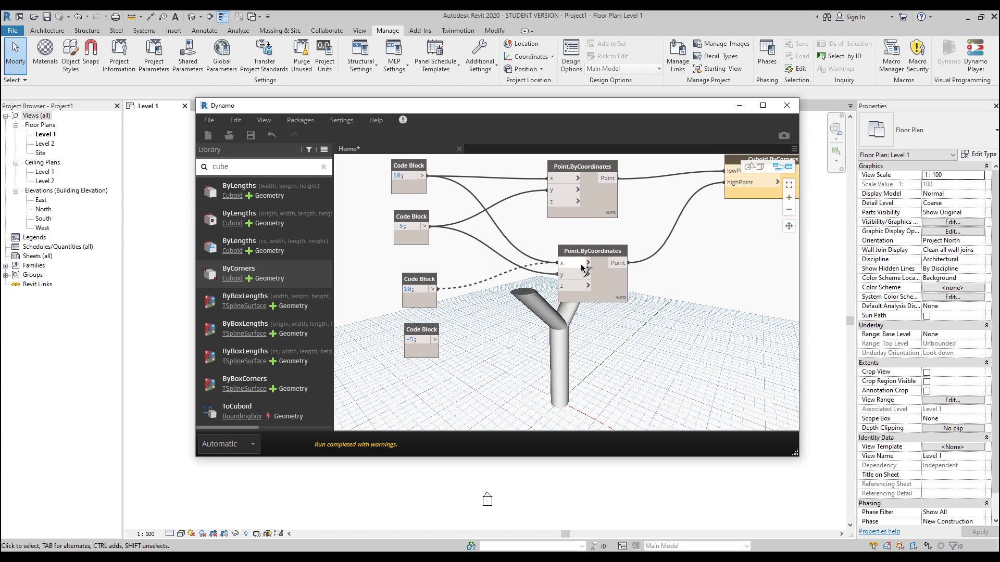
left_click(560, 274)
left_click(435, 339)
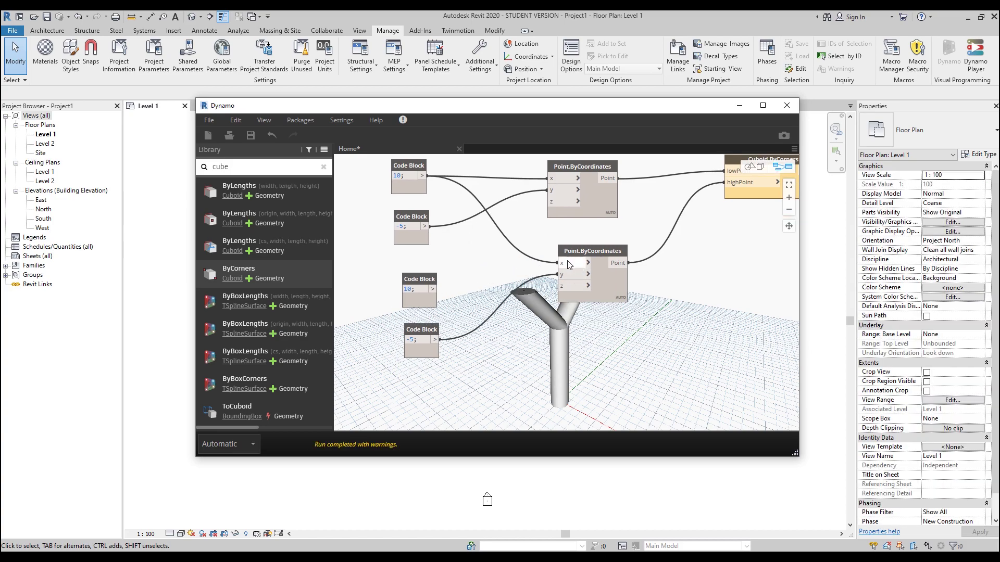
left_click(561, 262)
left_click(432, 289)
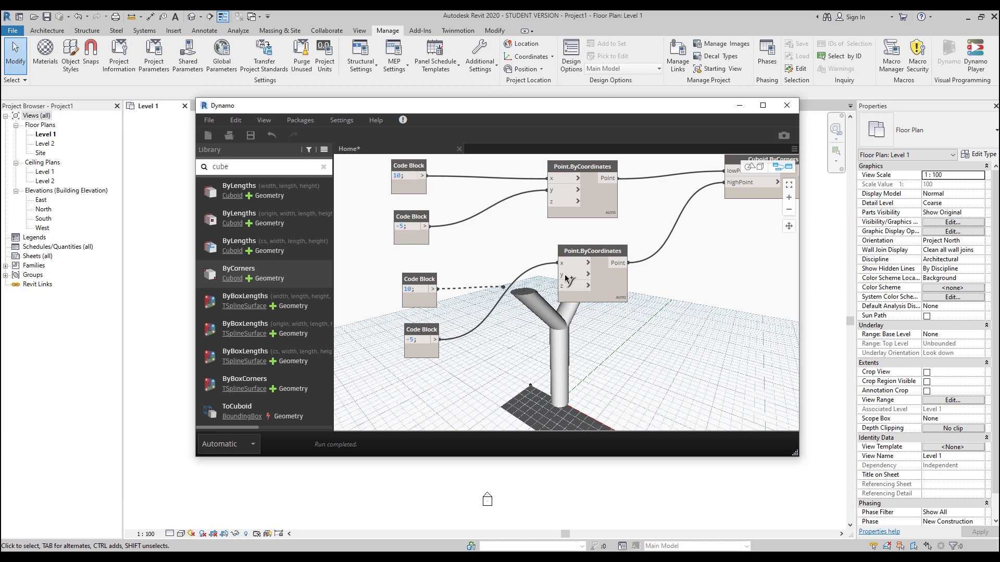
left_click(560, 275)
middle_click_drag(590, 321, 563, 320)
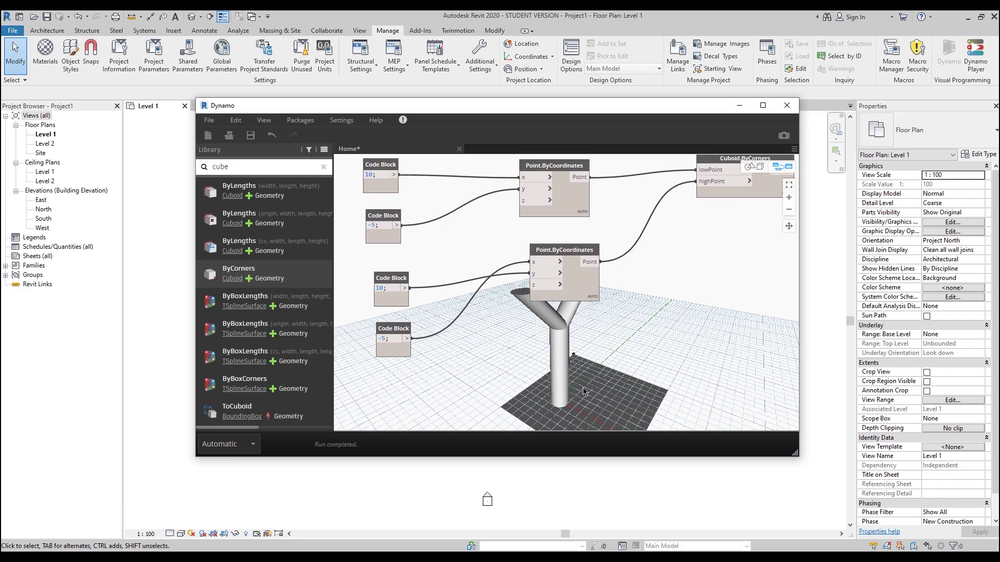
Duplicate the lower 10 code block, place it below the -5 block, and connect it to the second point's z input
left_click(396, 279)
key("ctrl+c")
key("ctrl+v")
left_click_drag(450, 290, 403, 371)
left_click(404, 381)
left_click(530, 285)
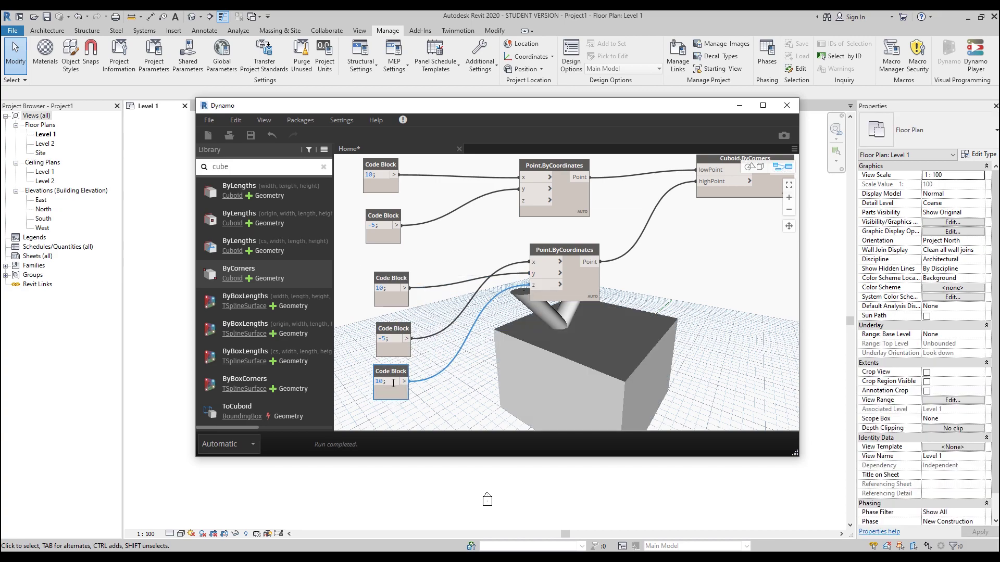
Try 0 in the second point's z code block, and set the block to -5
double_click(382, 381)
type("0")
left_click(558, 388)
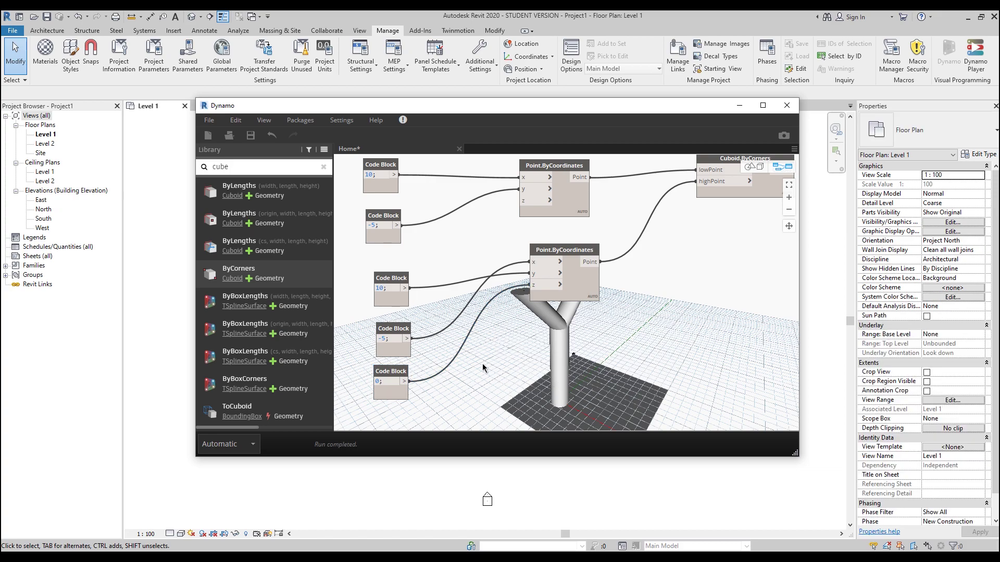
middle_click_drag(471, 358, 478, 328)
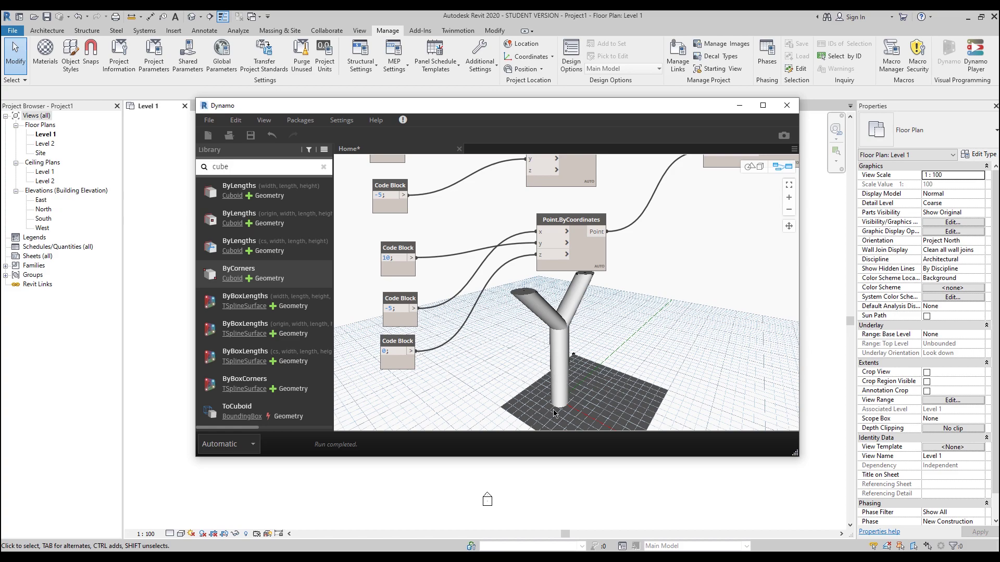
middle_click_drag(470, 353, 475, 365)
middle_click_drag(657, 226, 650, 266)
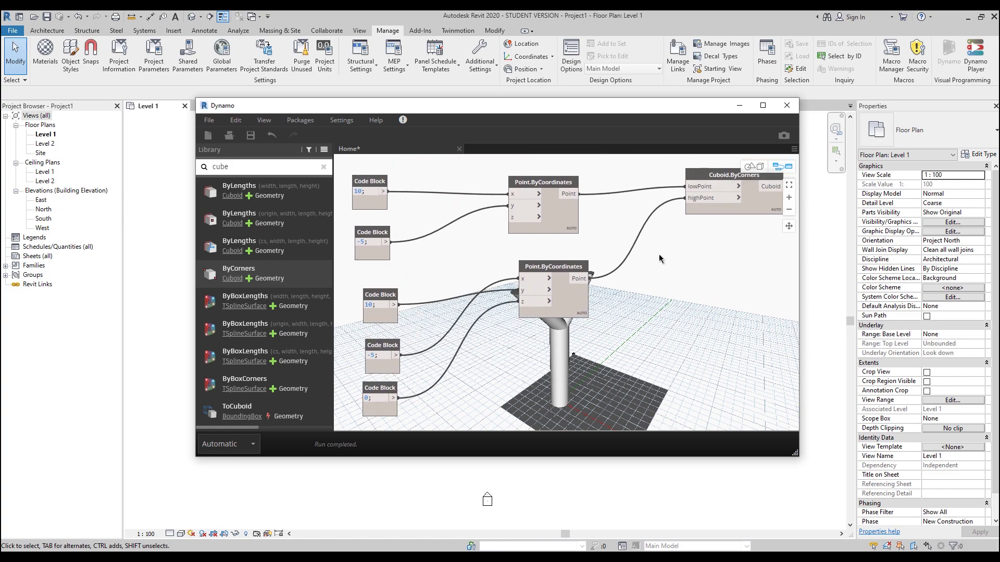
middle_click_drag(530, 337, 578, 303)
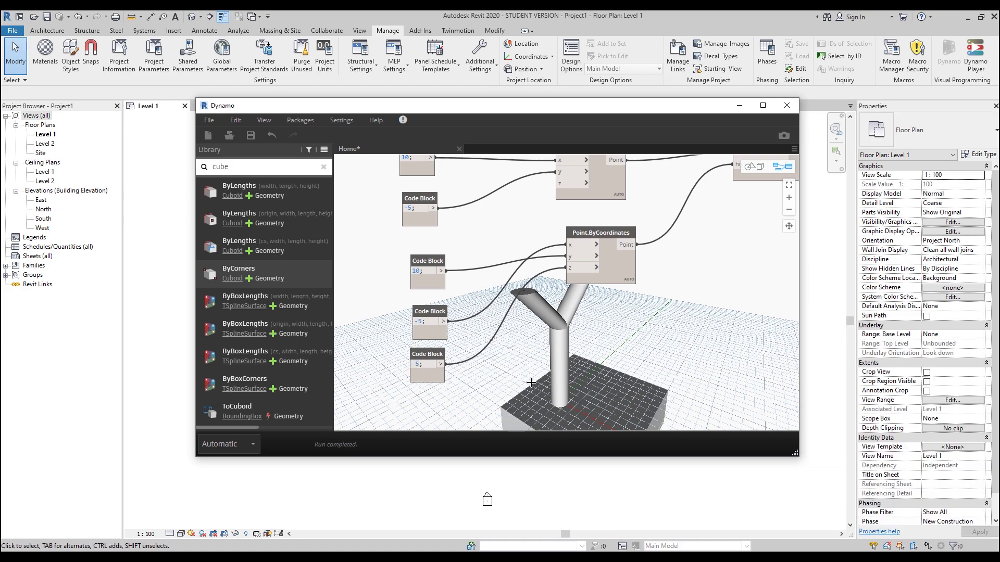
Duplicate the Cuboid.ByCorners node with both points and all their code blocks, placing the copies below the originals
scroll(531, 383, "down", 4)
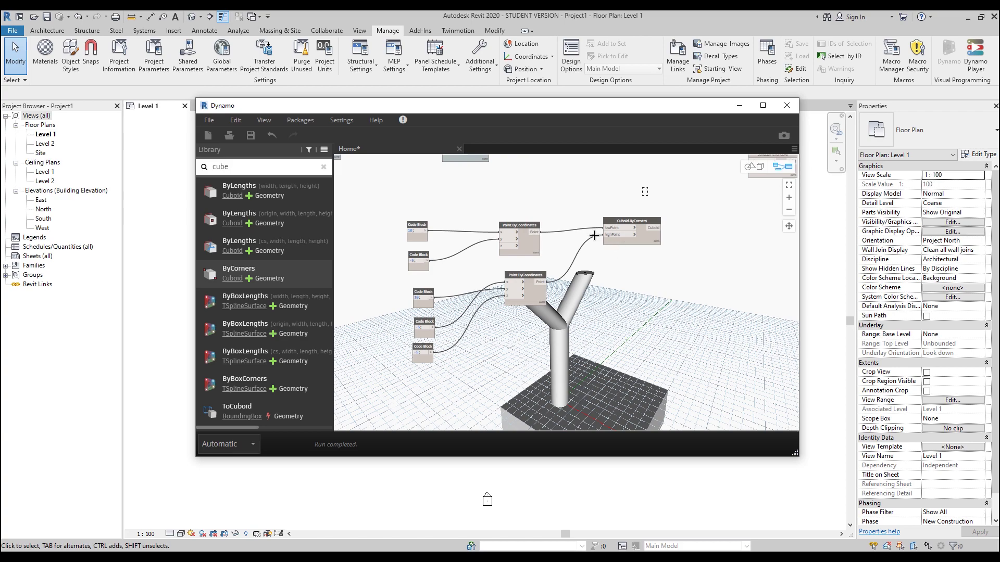
left_click_drag(648, 188, 388, 397)
key("ctrl+v")
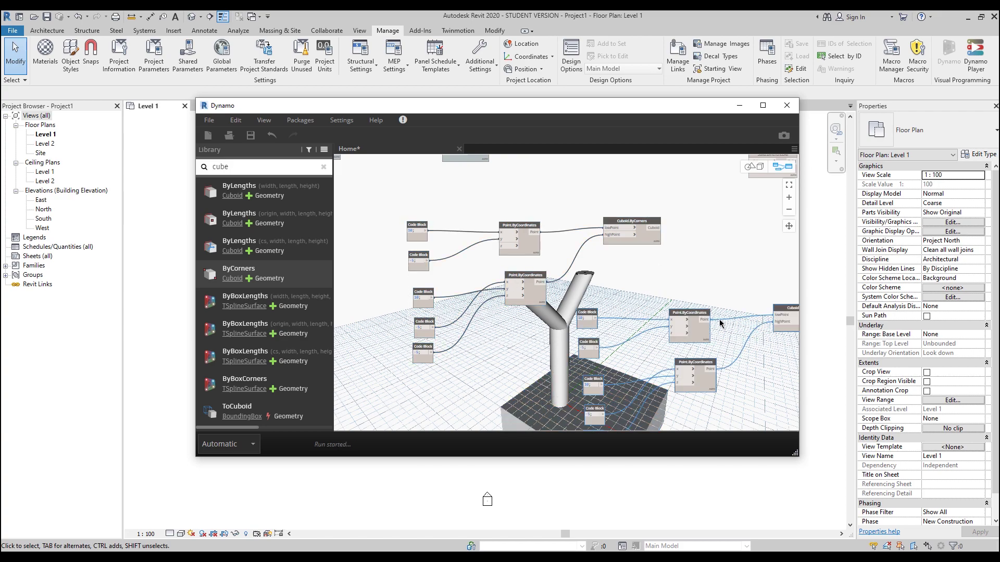
middle_click_drag(775, 395, 745, 327)
left_click_drag(785, 259, 627, 346)
left_click(586, 272)
middle_click_drag(480, 329, 535, 295)
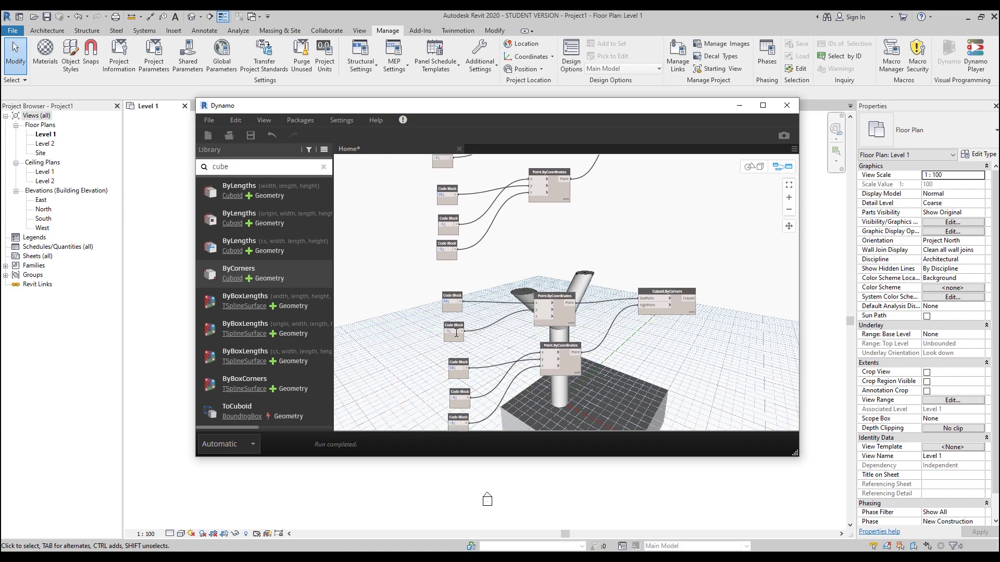
Duplicate the -5 code block of the copied cuboid's low point and place it between the 10 and -5 blocks
scroll(475, 315, "up", 3)
left_click_drag(437, 333, 444, 357)
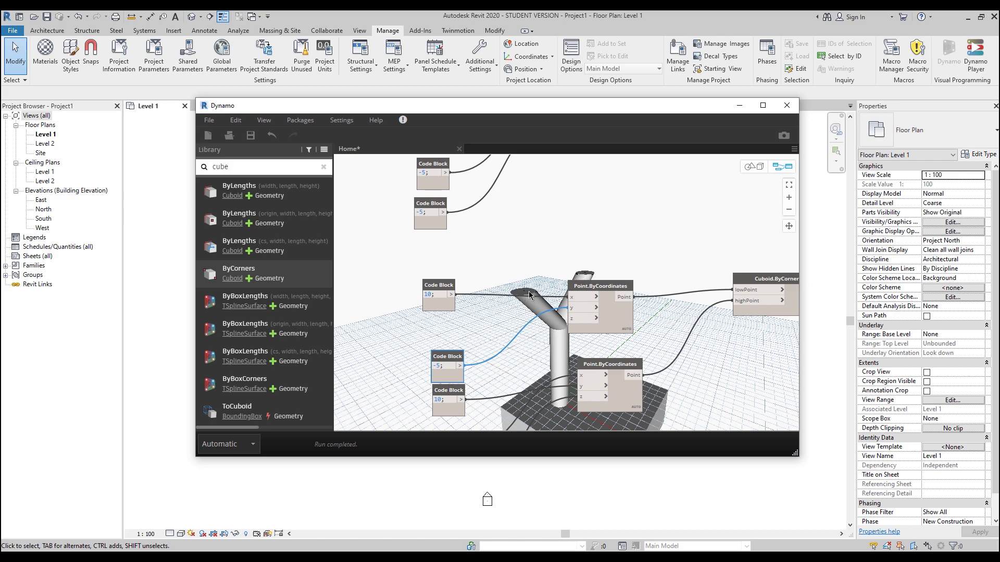
scroll(429, 337, "up", 2)
key("ctrl+c")
key("ctrl+v")
left_click_drag(524, 389, 450, 312)
Examine the code blocks feeding the tube's branch points for the height at which the upper cuboid should start
scroll(569, 324, "down", 6)
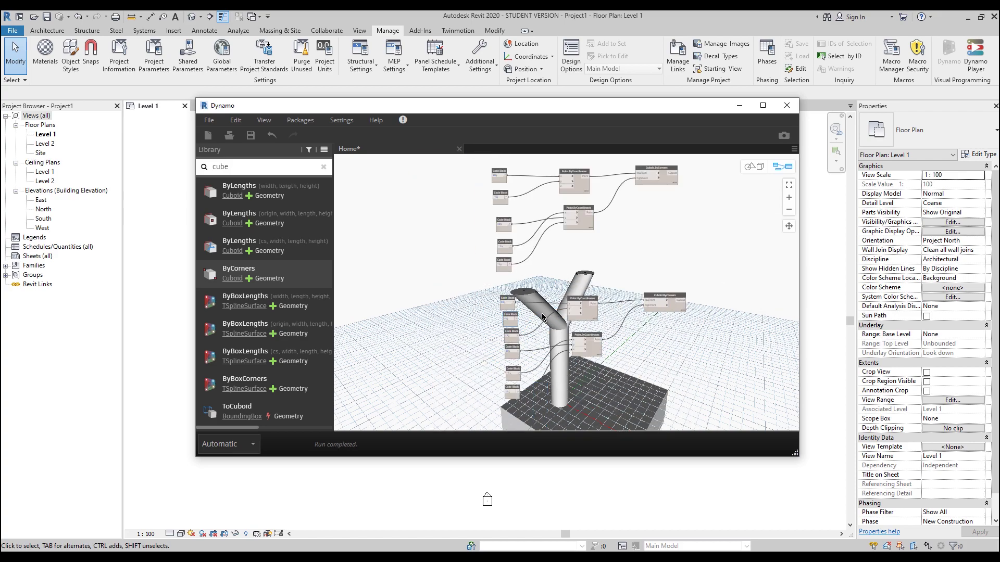
scroll(569, 324, "up", 6)
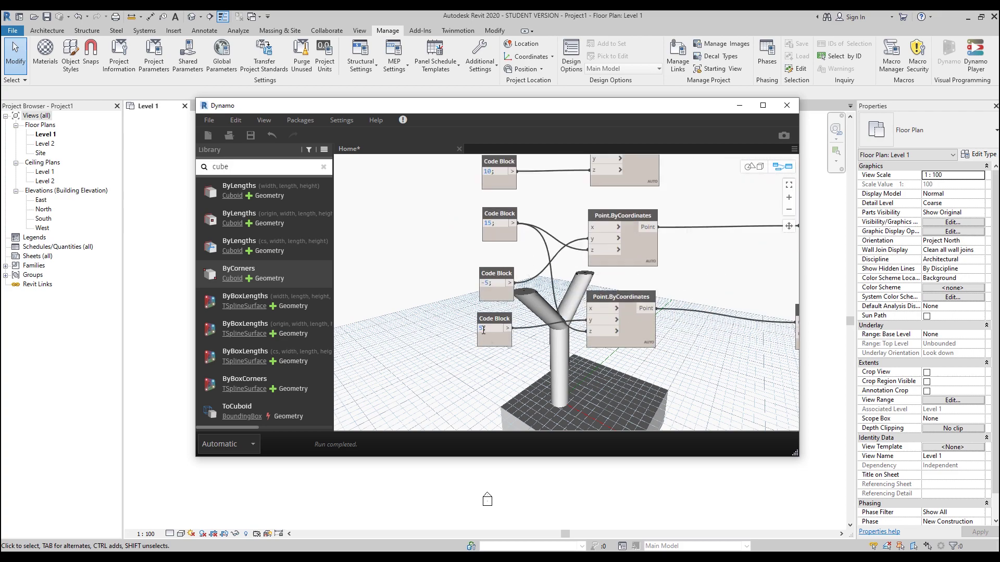
scroll(636, 340, "down", 5)
scroll(642, 328, "up", 6)
middle_click_drag(647, 274, 541, 188)
middle_click_drag(718, 313, 484, 335)
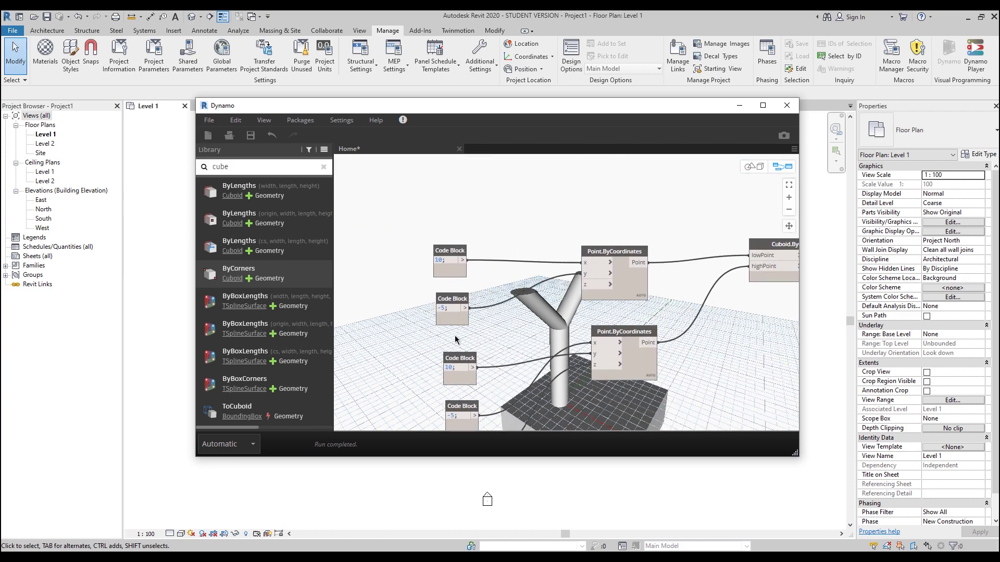
middle_click_drag(541, 346, 535, 296)
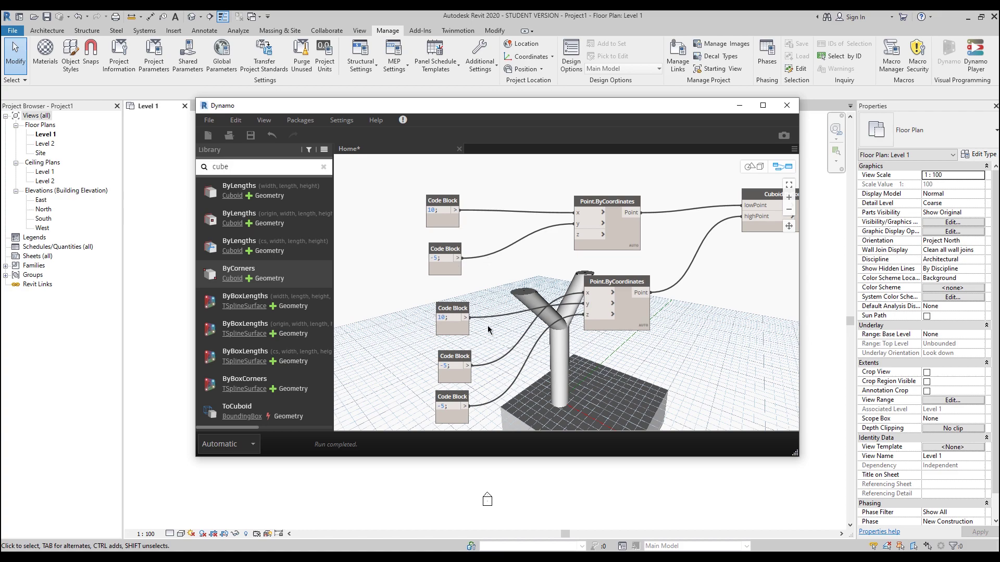
middle_click_drag(487, 364, 483, 258)
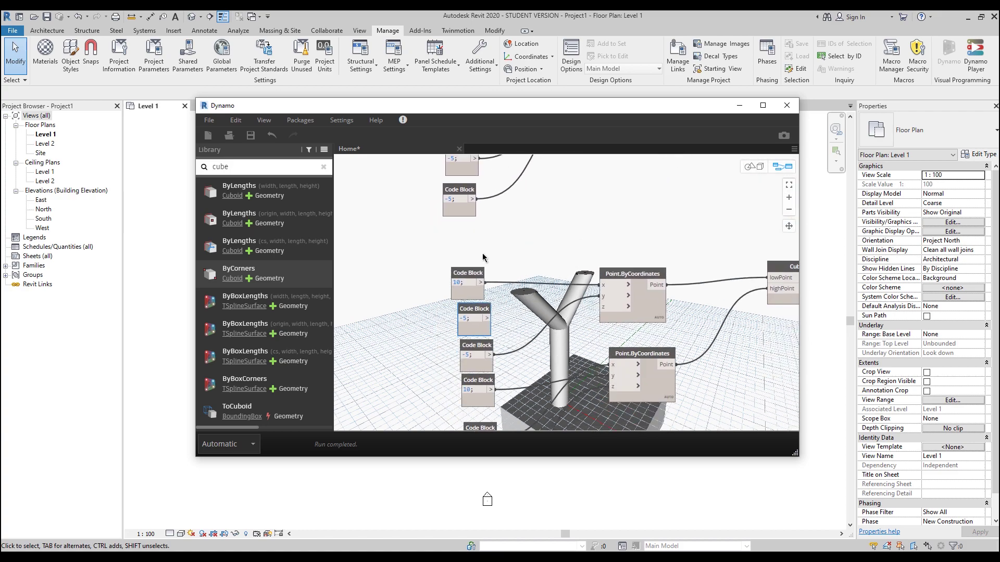
Set the new code block to 15, connect it to the copied low point's z, and set the high point's z to 20
double_click(467, 328)
left_click(425, 315)
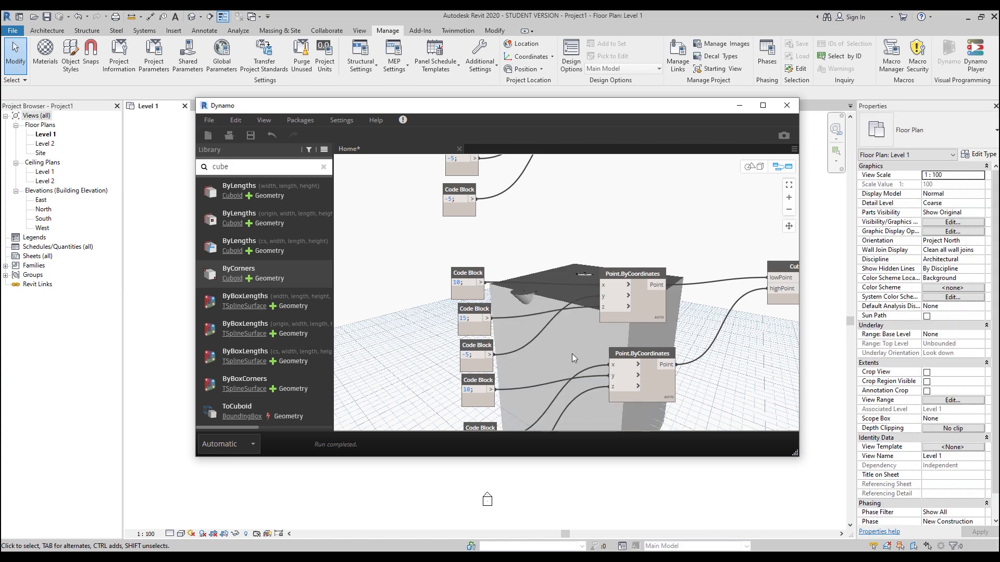
middle_click_drag(549, 387, 516, 314)
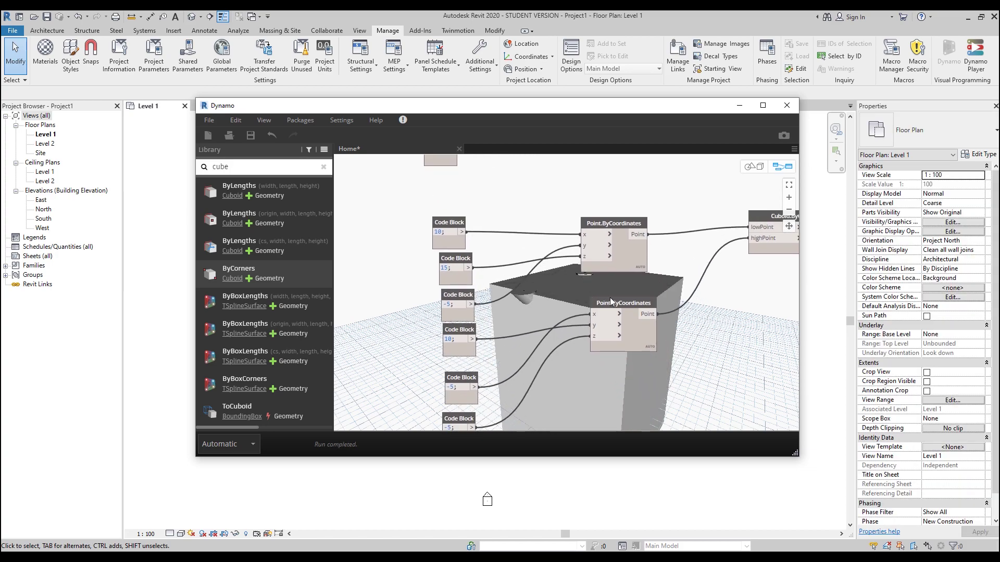
middle_click_drag(495, 364, 489, 302)
double_click(444, 367)
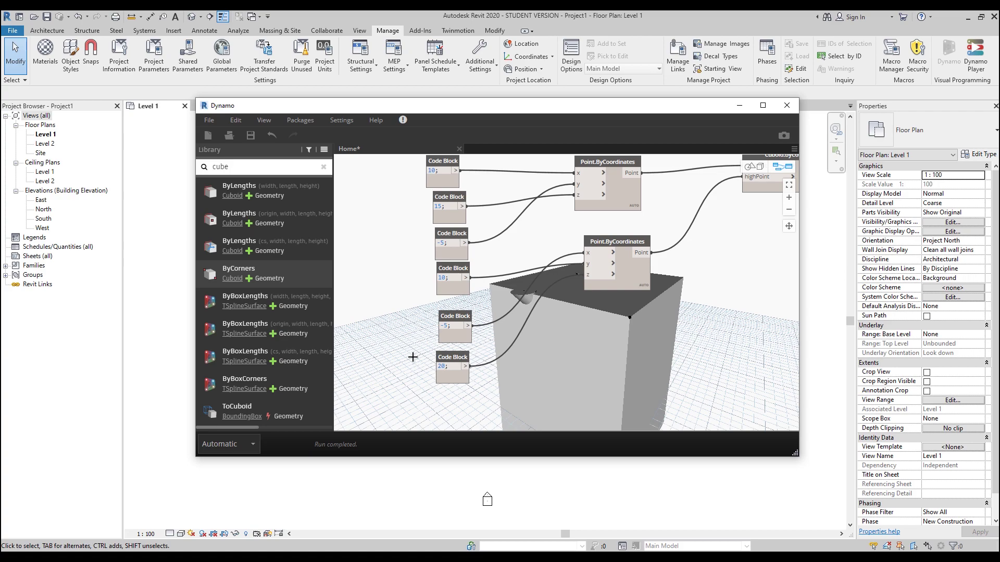
middle_click_drag(493, 303, 486, 363)
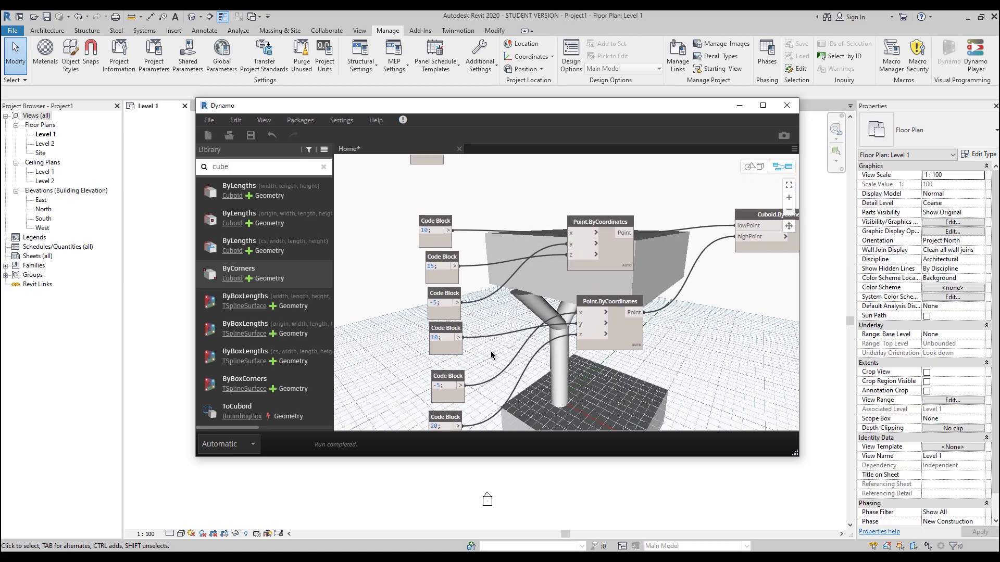
Enlarge the upper cuboid by setting the high point's y to 20 and the low point's x to 20 and y to -10
double_click(433, 337)
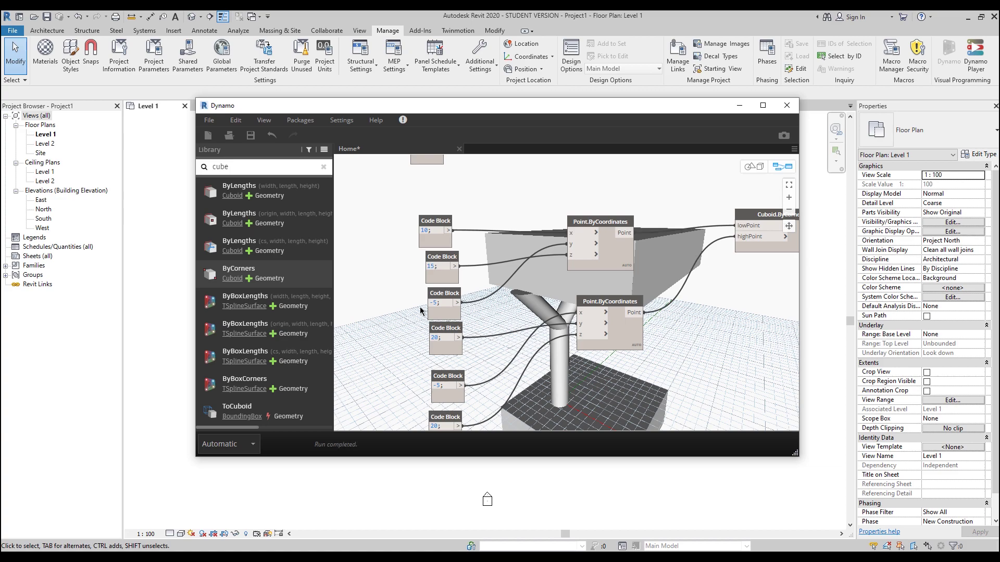
double_click(426, 229)
double_click(434, 302)
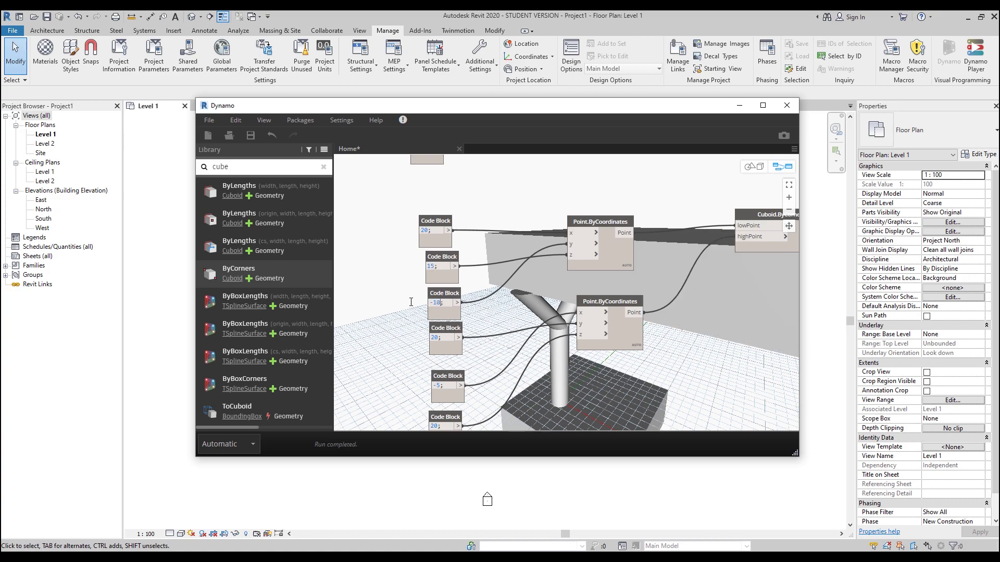
left_click(374, 345)
scroll(551, 317, "down", 5)
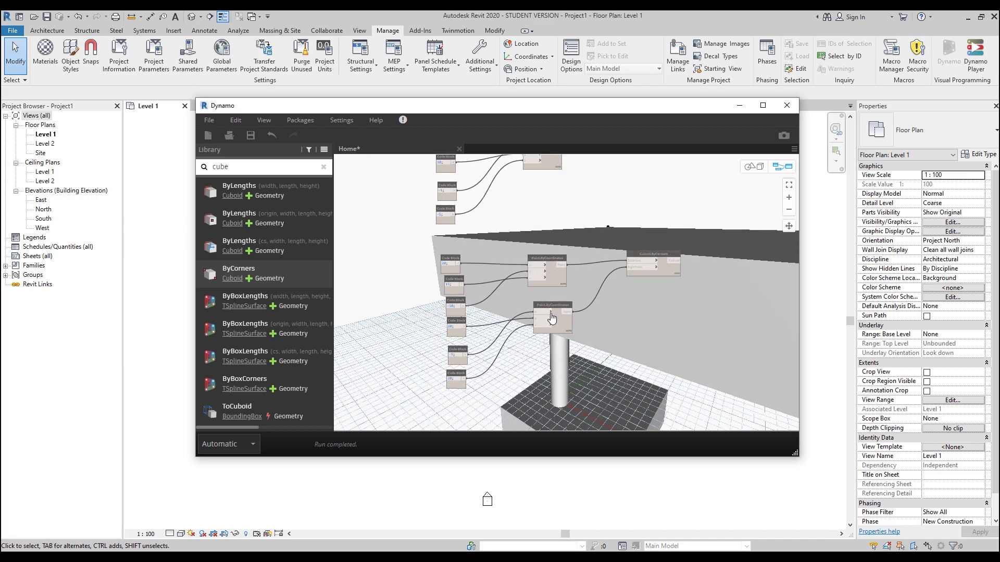
left_click(759, 167)
left_click(789, 242)
left_click_drag(531, 317, 762, 219)
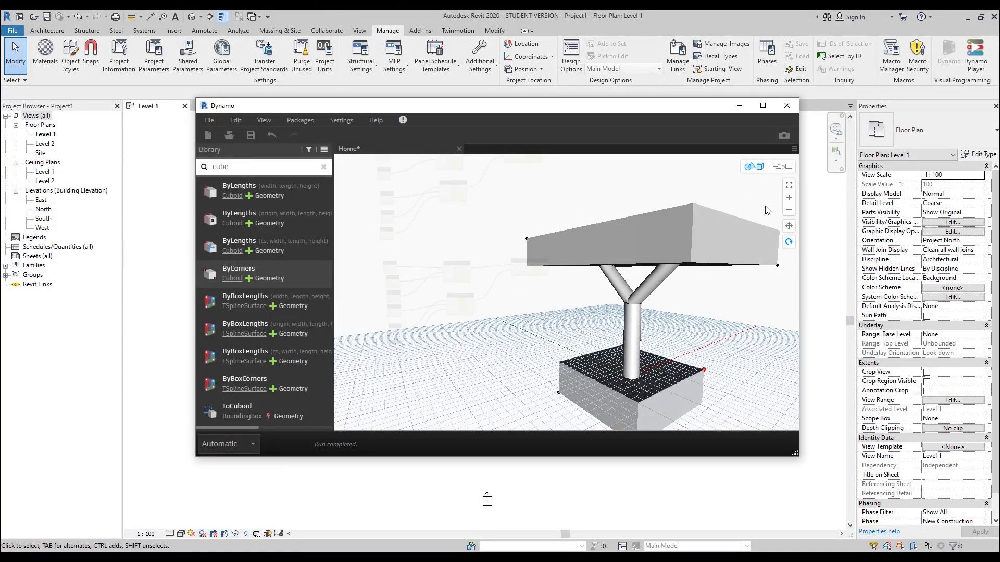
Connect the first Solid.DifferenceAll output to the second node's solid input and the base cuboid to its others input
left_click(781, 166)
key("Escape")
scroll(584, 308, "down", 5)
scroll(602, 283, "up", 4)
scroll(511, 242, "up", 4)
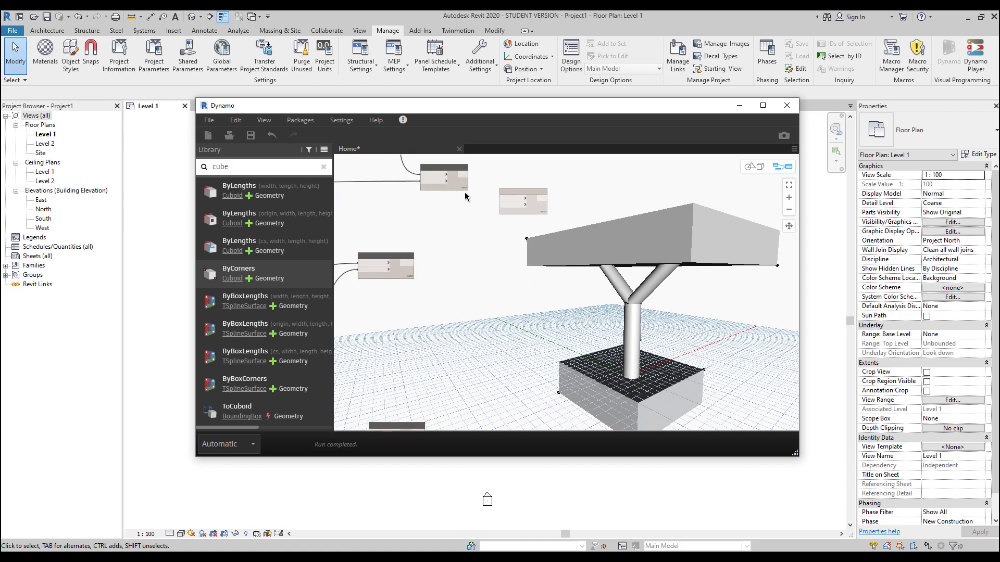
middle_click_drag(488, 225, 505, 253)
left_click_drag(447, 197, 452, 203)
left_click(484, 210)
left_click(536, 237)
left_click_drag(409, 324, 528, 245)
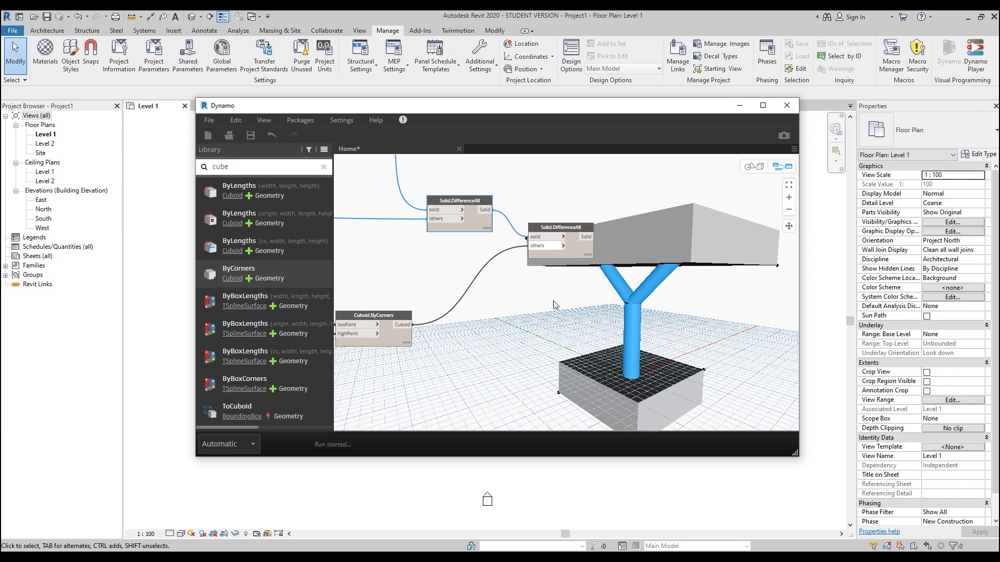
Turn off the geometry preview of the base Cuboid.ByCorners node and the first Solid.DifferenceAll node
left_click(385, 340)
right_click(390, 339)
left_click(427, 415)
right_click(476, 225)
left_click(516, 300)
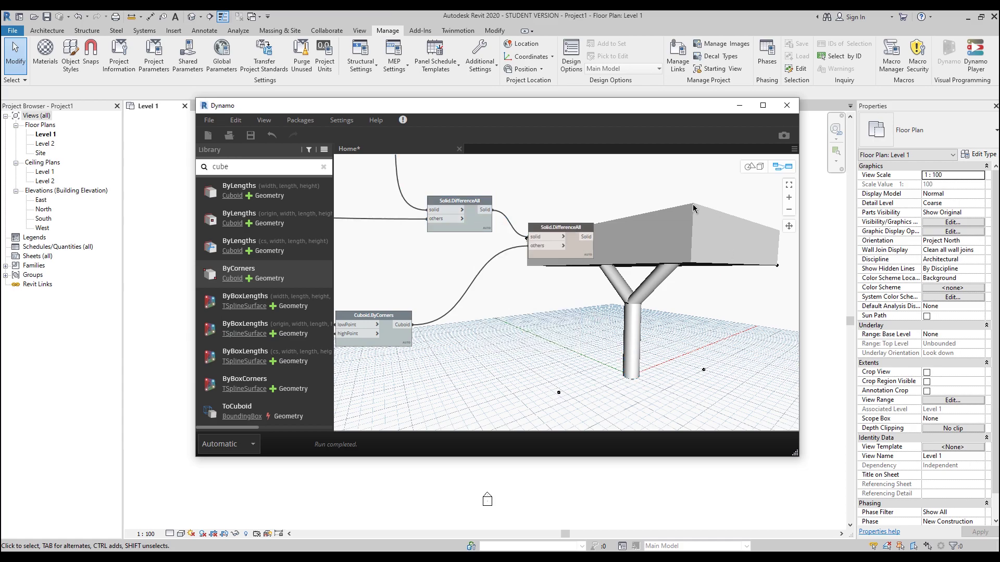
Examine the second Solid.DifferenceAll result in the 3D preview, checking the tube's base and its branches at the upper cuboid
left_click(750, 166)
left_click_drag(684, 354, 634, 279)
right_click_drag(634, 280, 751, 249)
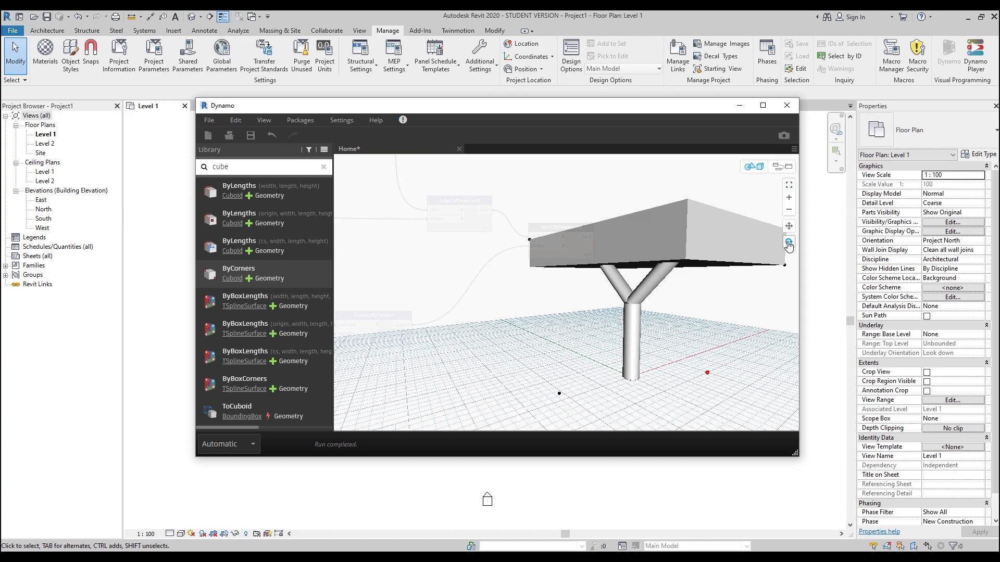
left_click(781, 167)
left_click(582, 254)
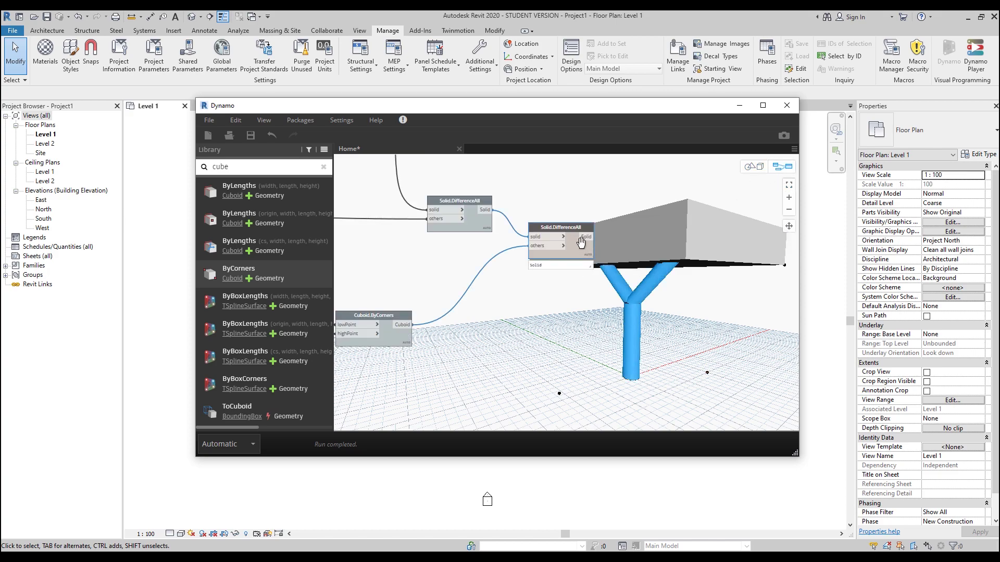
right_click(664, 282)
left_click(659, 297)
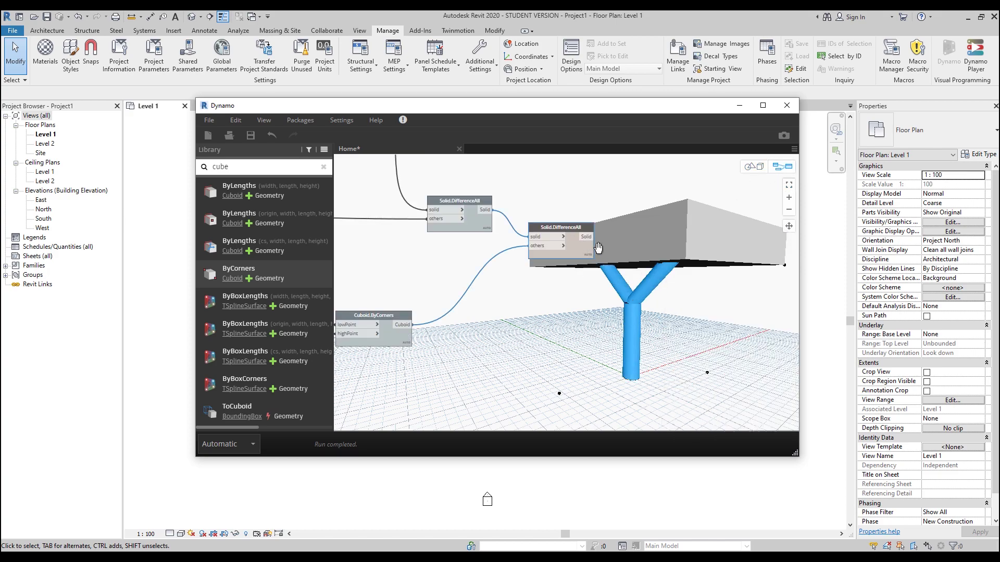
left_click(754, 166)
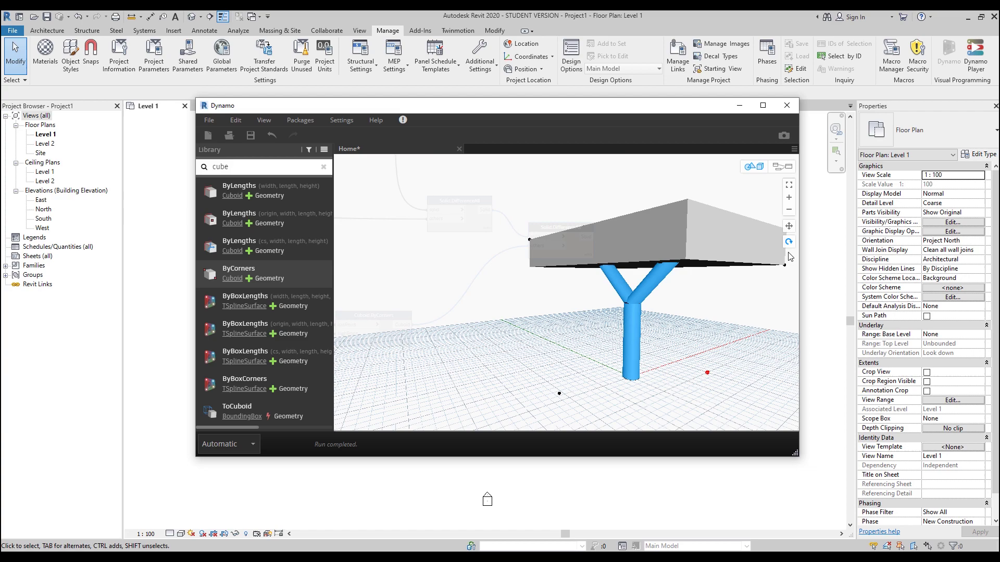
left_click(782, 167)
left_click(620, 271)
Duplicate the second Solid.DifferenceAll node, place the copy beside it and connect the second node's output to the copy's solid input
left_click(577, 256)
key("ctrl+c")
key("ctrl+v")
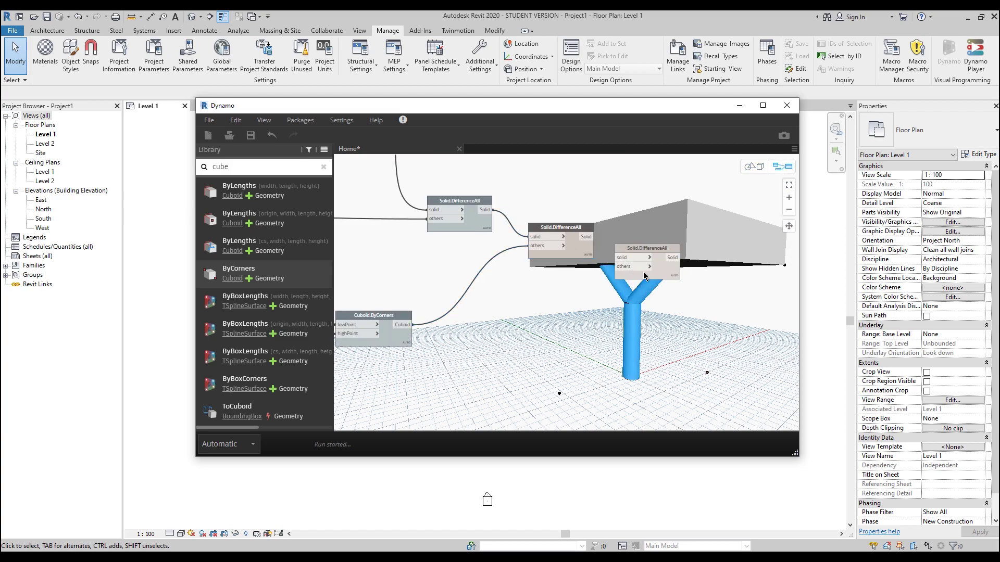
left_click_drag(669, 276, 677, 327)
left_click(585, 238)
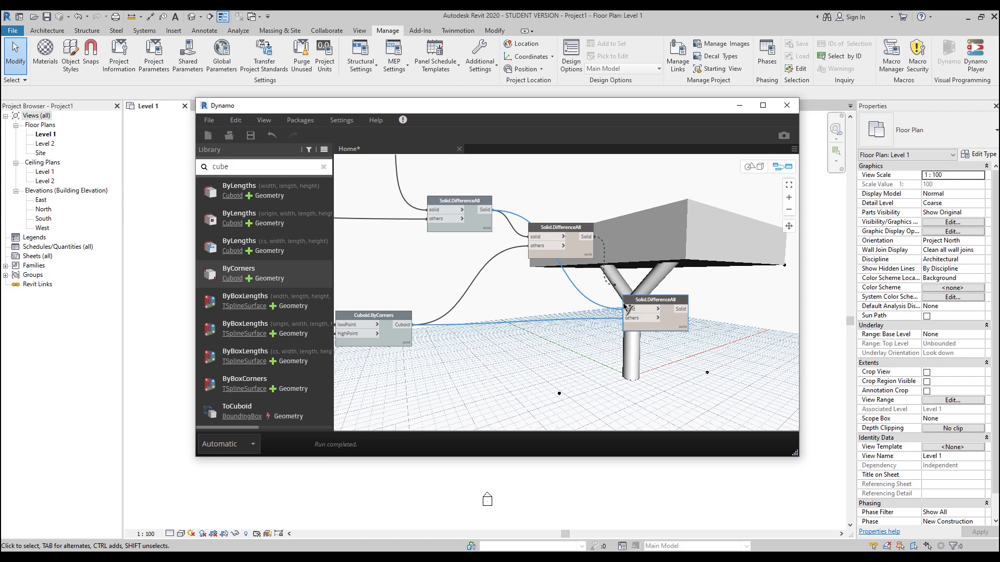
left_click(628, 309)
Connect the upper Cuboid.ByCorners output to the others input of the third Solid.DifferenceAll node
middle_click_drag(532, 372, 642, 225)
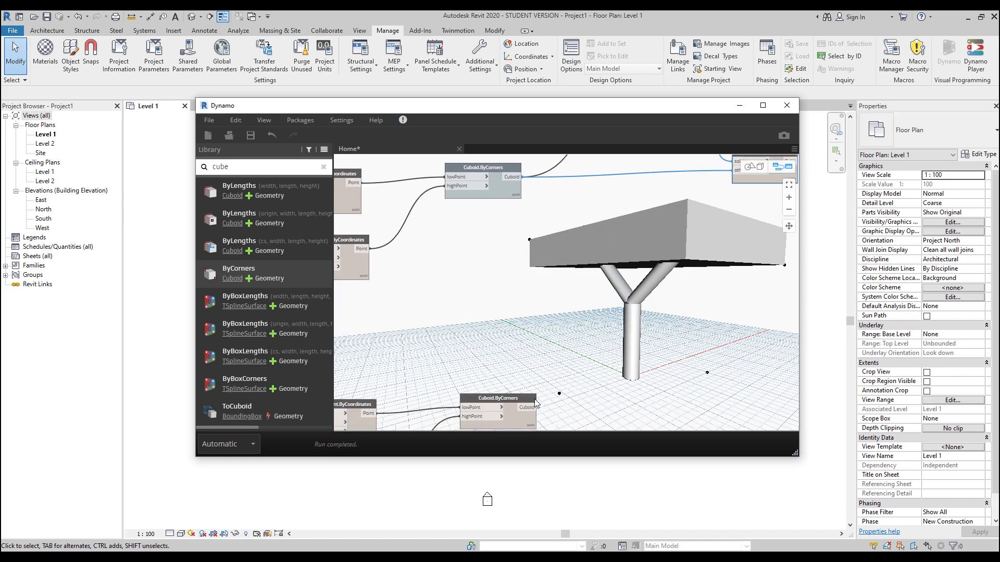
scroll(537, 403, "down", 2)
left_click_drag(534, 406, 680, 241)
Turn off the geometry preview of the upper Cuboid.ByCorners node and the second Solid.DifferenceAll node
middle_click_drag(711, 305, 597, 249)
scroll(526, 339, "down", 1)
left_click(443, 357)
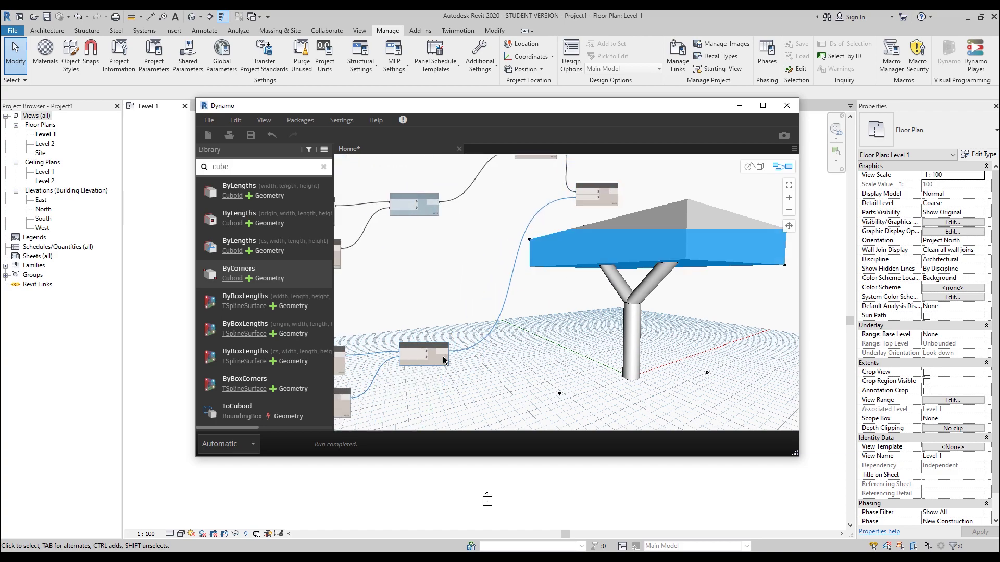
right_click(445, 360)
left_click(478, 432)
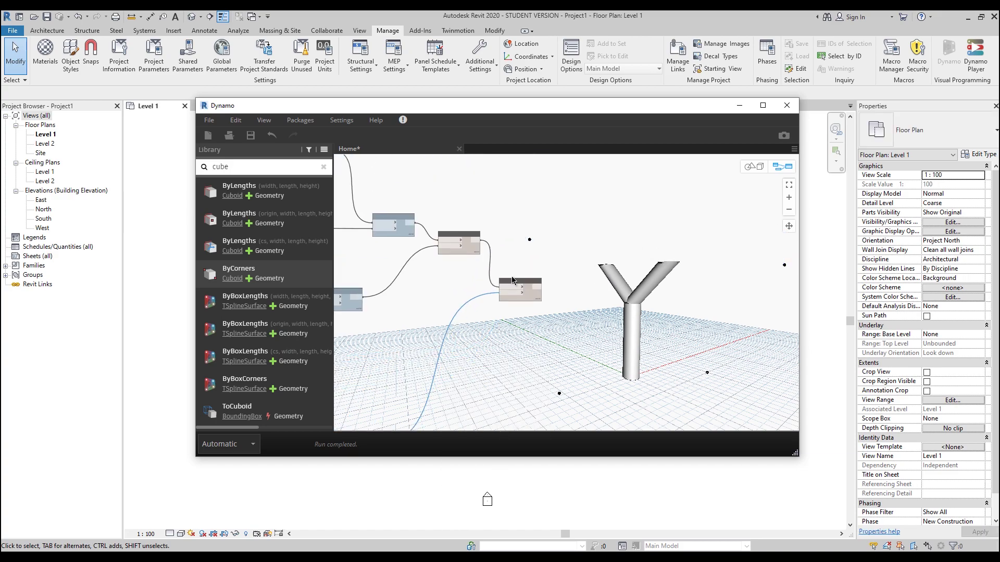
scroll(513, 287, "up", 3)
left_click(435, 242)
right_click(436, 241)
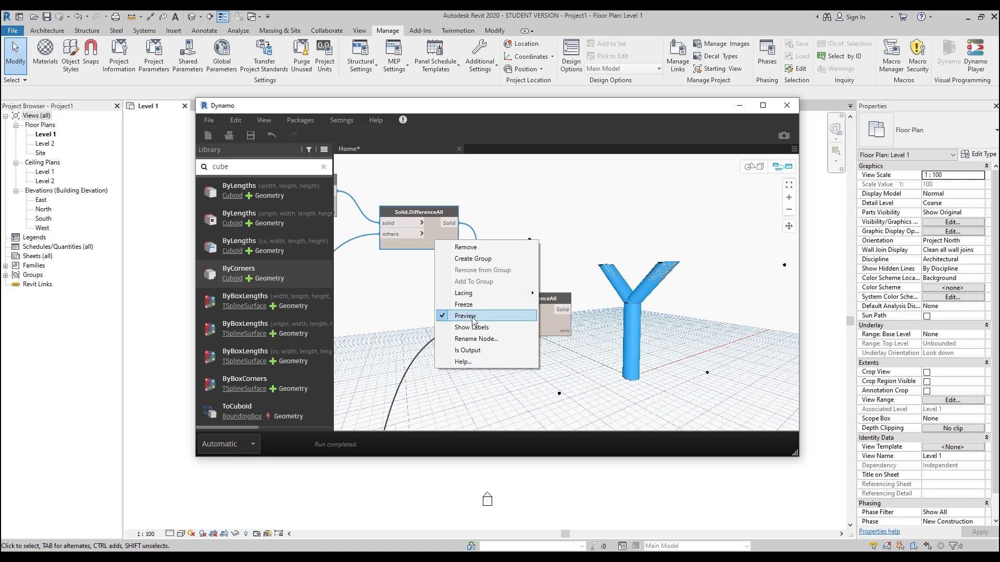
left_click(472, 318)
Move the third Solid.DifferenceAll node further below the second one and clear the selection
left_click(555, 330)
left_click_drag(546, 325, 589, 368)
left_click(764, 216)
left_click(741, 189)
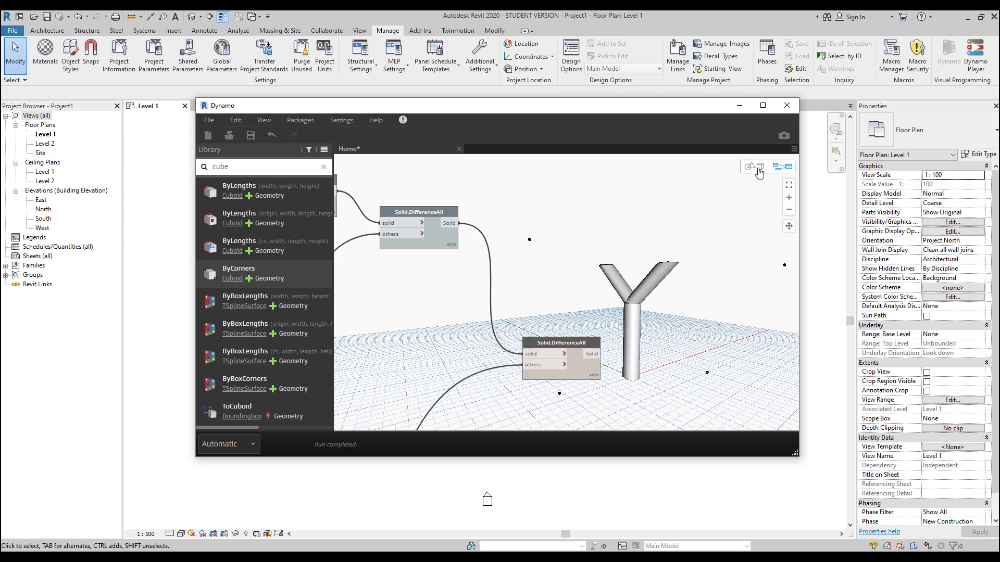
Examine the trimmed tops of the Y-shaped tube's branches in the 3D preview and return to the node graph
left_click(759, 170)
left_click(789, 243)
left_click_drag(682, 279, 611, 289)
scroll(601, 286, "down", 3)
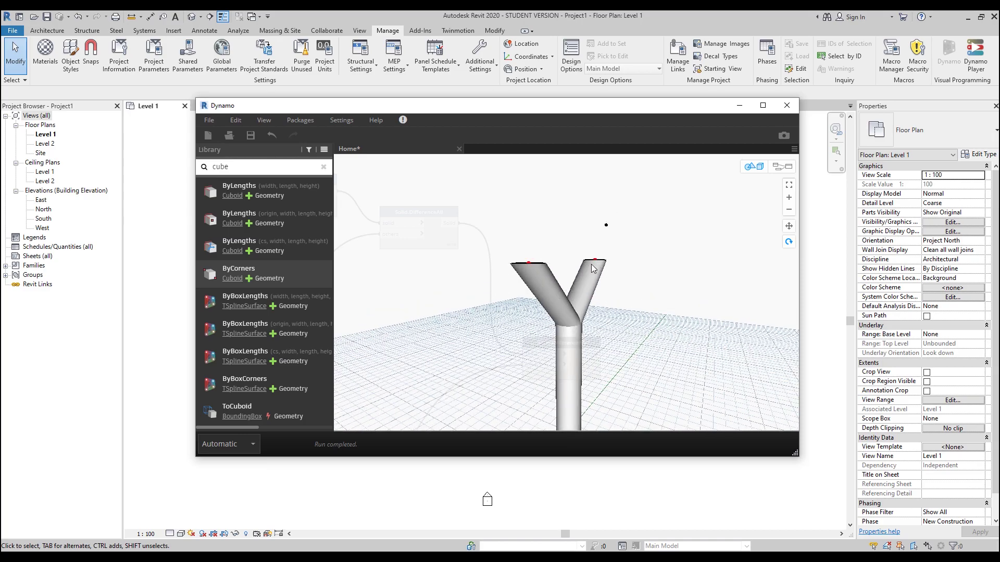
left_click(783, 167)
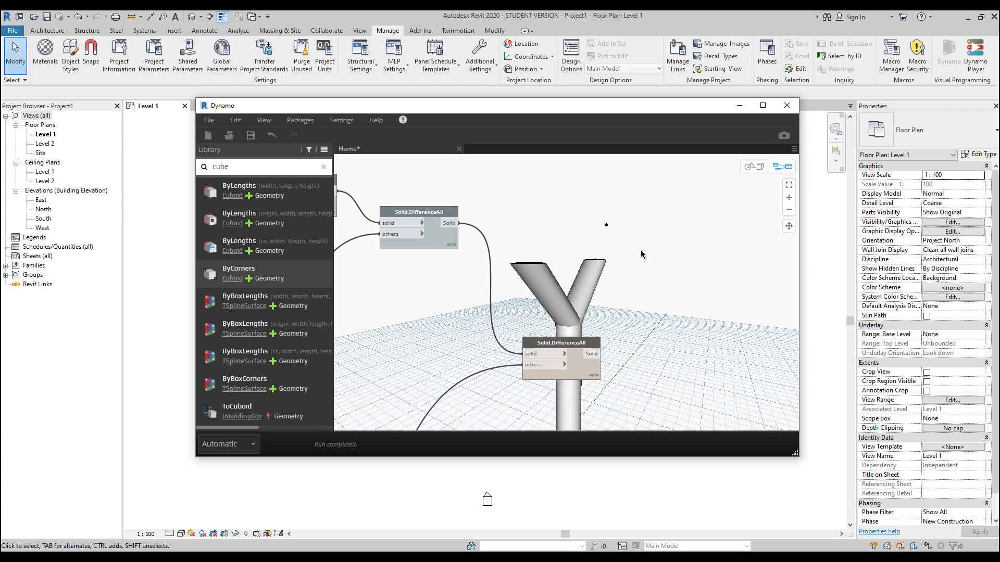
Search the library for import, add an ImportInstance.ByGeometries node and connect the third Solid.DifferenceAll output to its geometries input
scroll(572, 285, "down", 4)
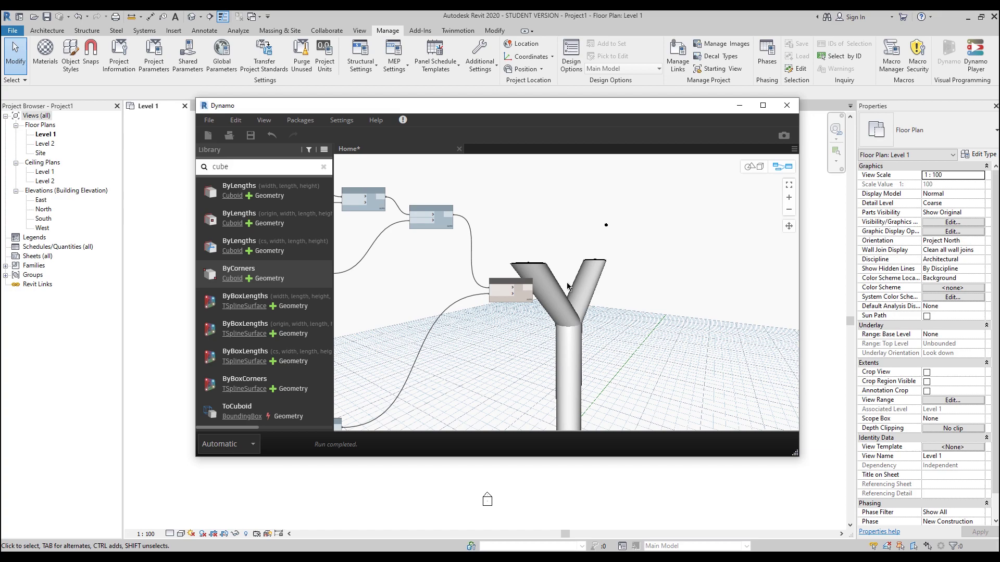
scroll(572, 292, "up", 2)
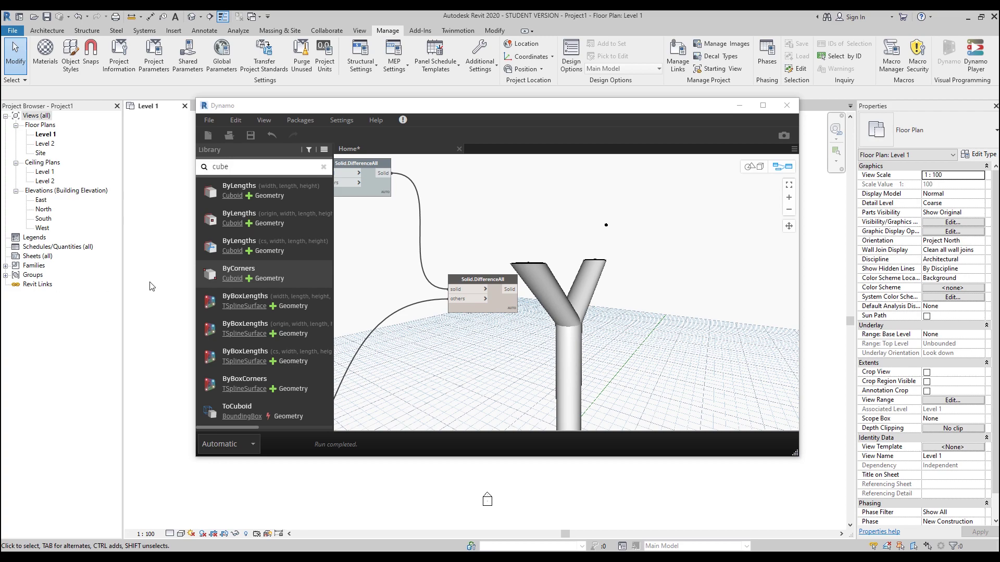
middle_click_drag(651, 294, 612, 289)
scroll(532, 276, "up", 2)
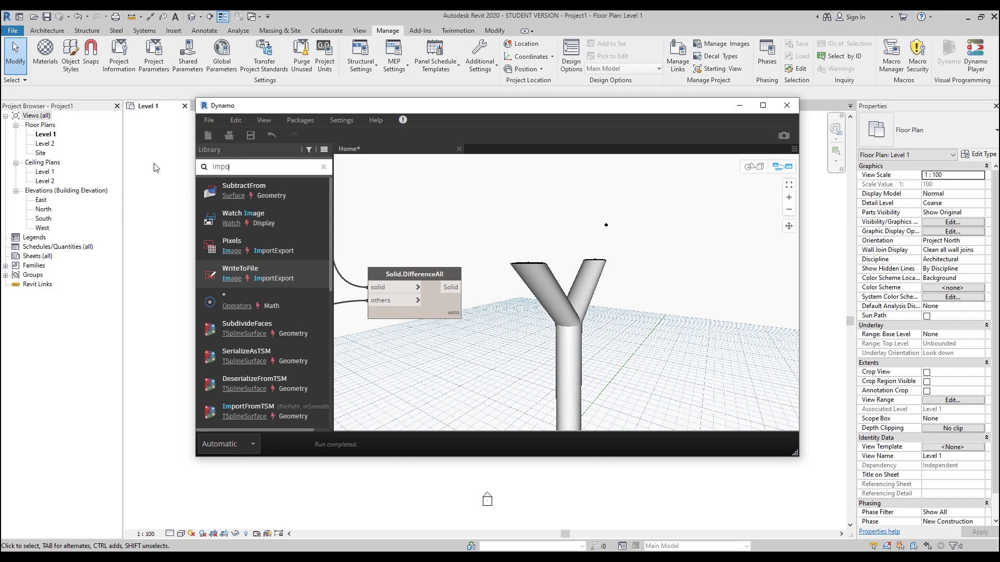
type("rt")
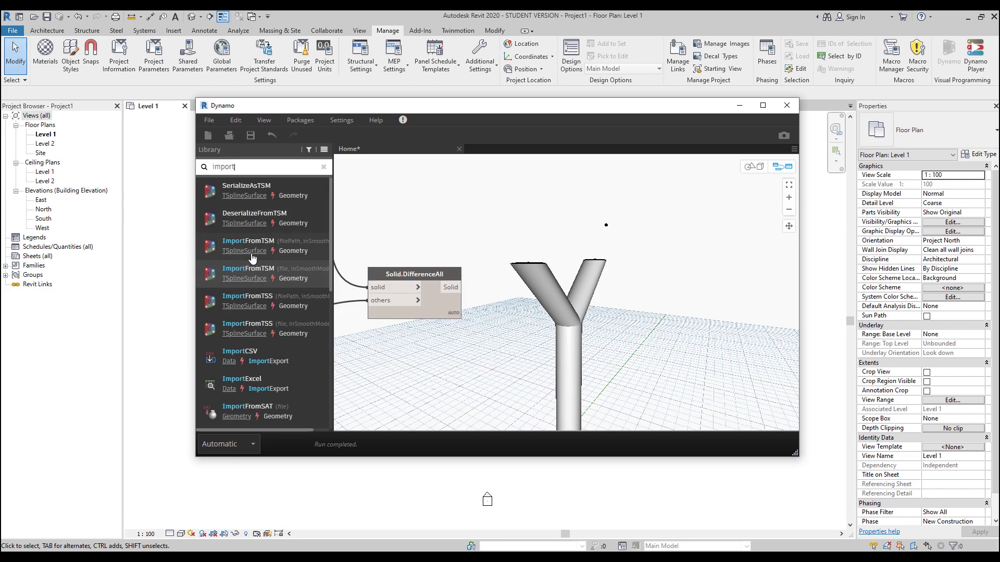
scroll(302, 348, "down", 4)
scroll(299, 284, "up", 1)
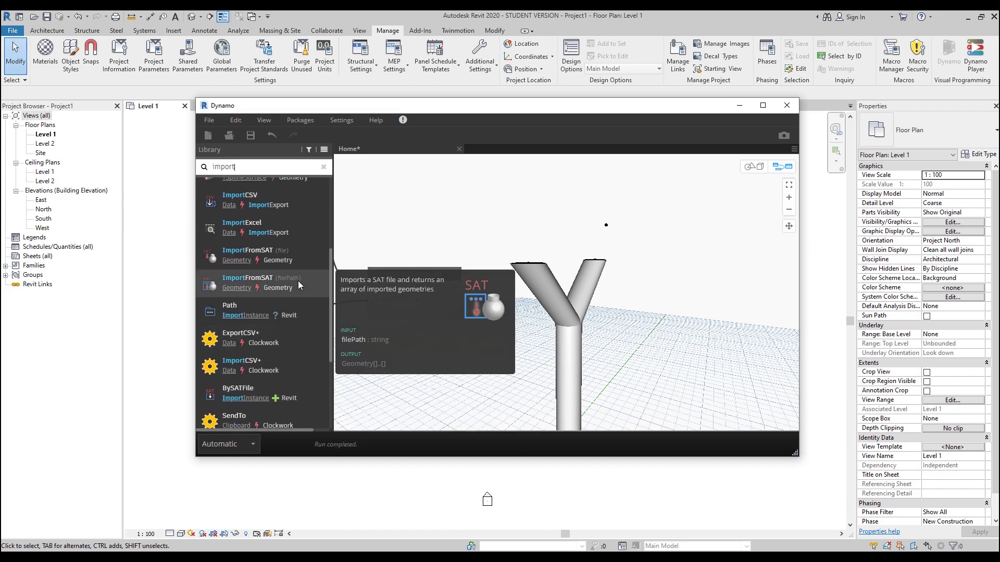
scroll(298, 283, "down", 5)
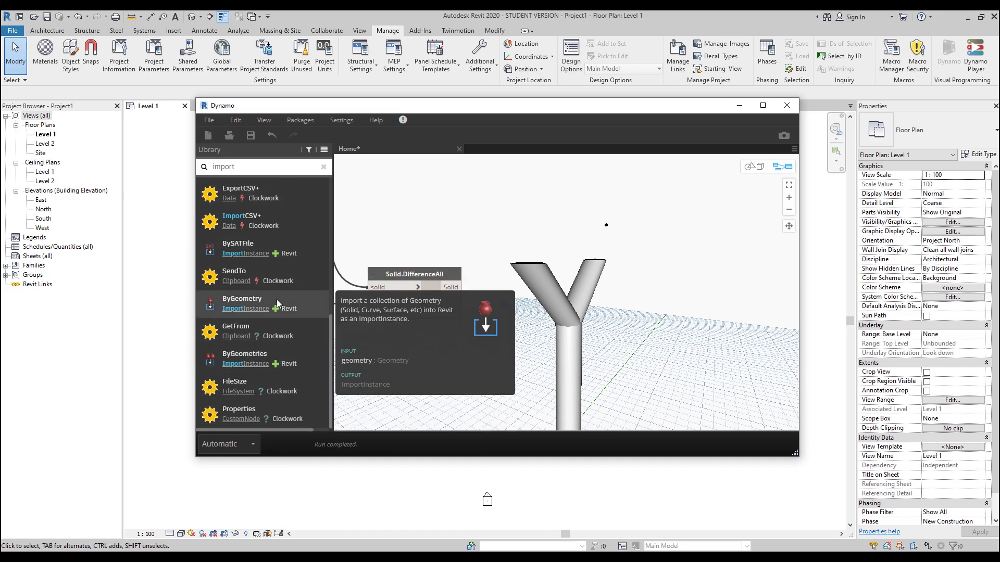
left_click(289, 354)
left_click_drag(459, 287, 572, 315)
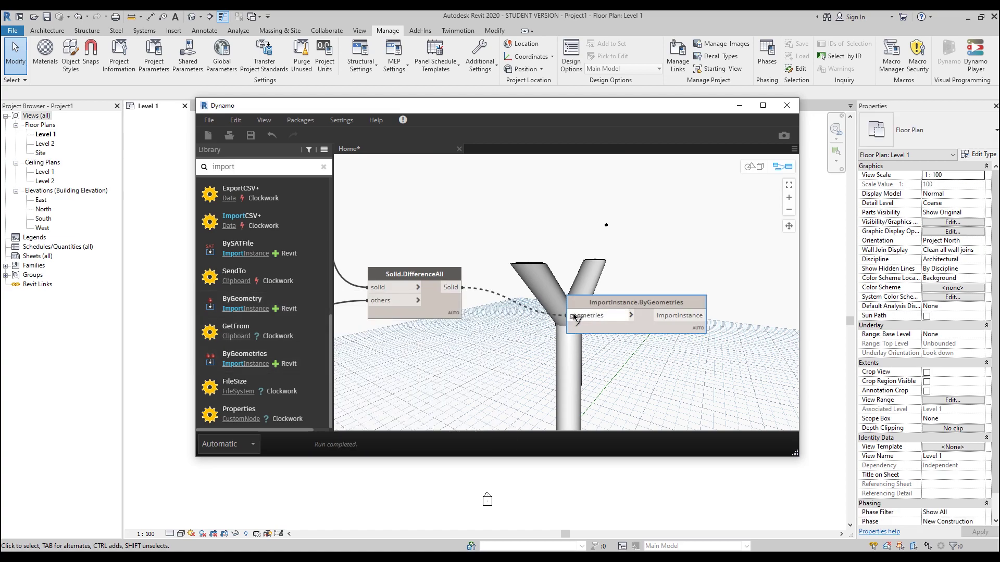
Switch to Revit, open the default 3D view on the imported tube and set its visual style to Hidden Line
left_click(739, 105)
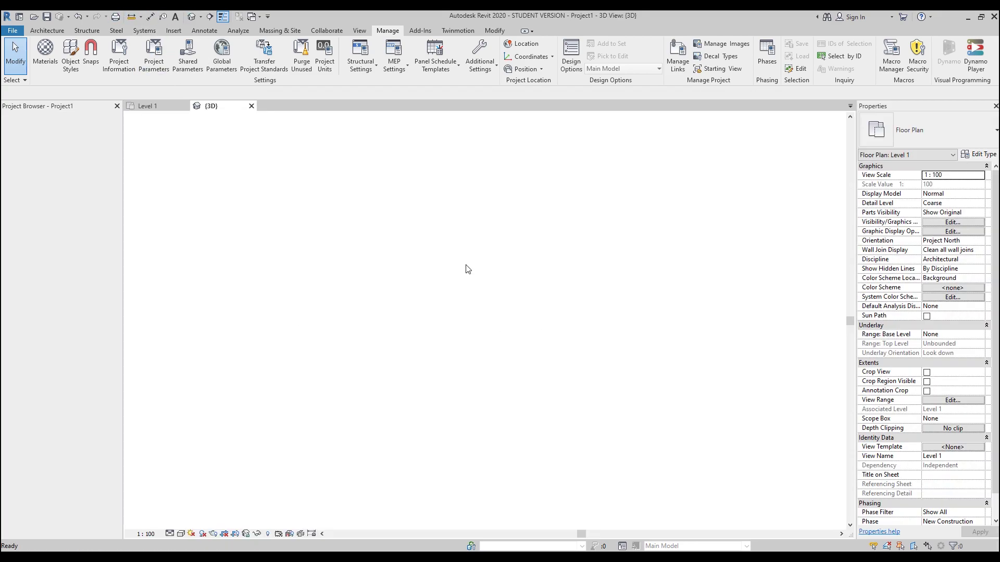
scroll(490, 335, "up", 5)
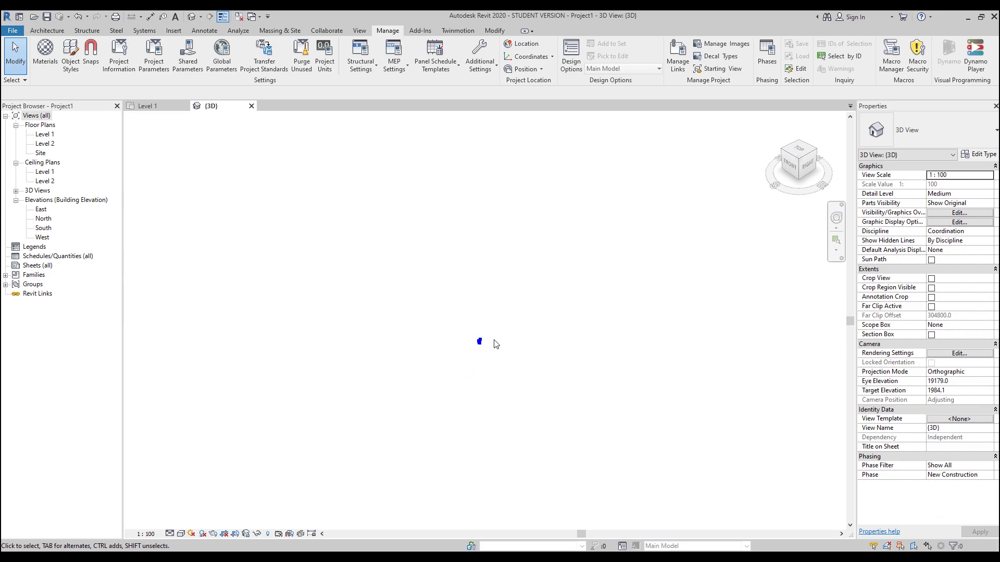
scroll(453, 317, "up", 3)
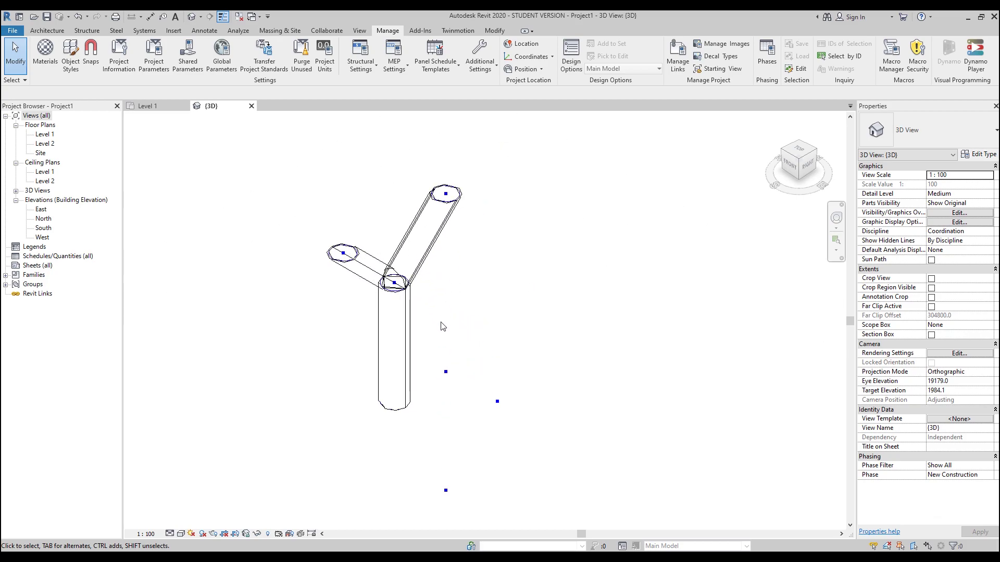
left_click(180, 534)
left_click(208, 456)
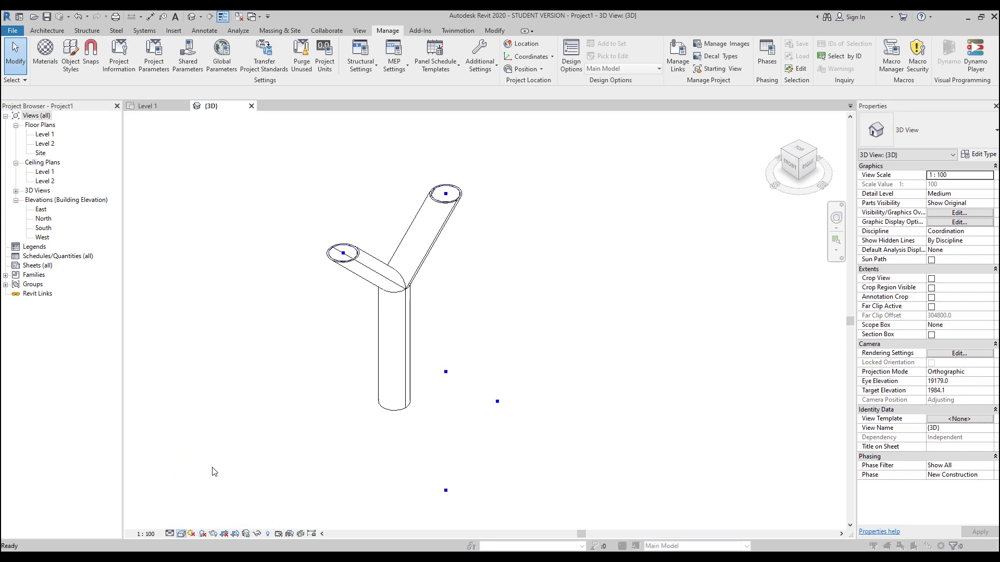
Enable smooth lines with anti-aliasing, cast shadows and ambient shadows in the 3D view's graphic display options
left_click(503, 128)
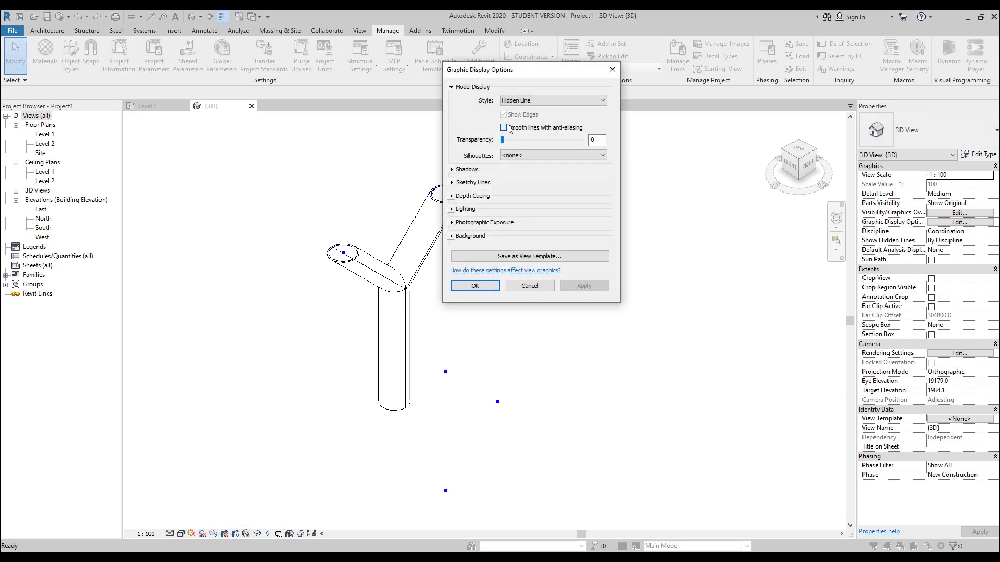
left_click(451, 170)
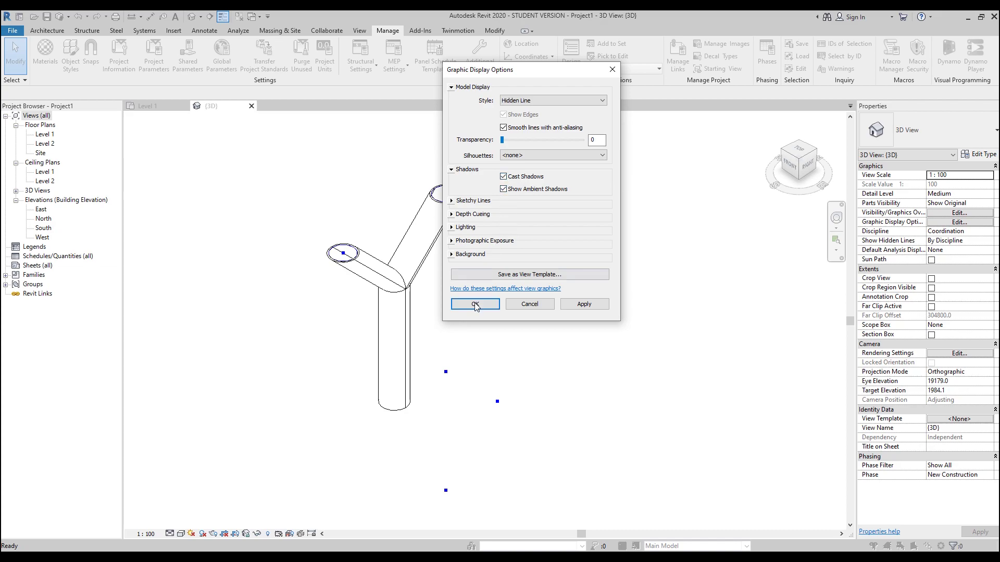
left_click(476, 305)
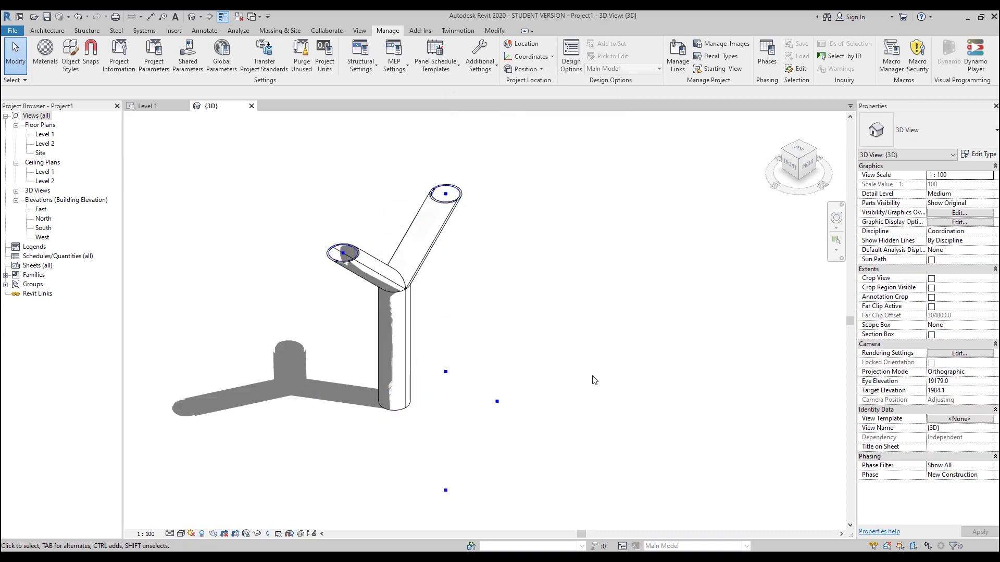
scroll(425, 347, "up", 4)
scroll(425, 347, "down", 1)
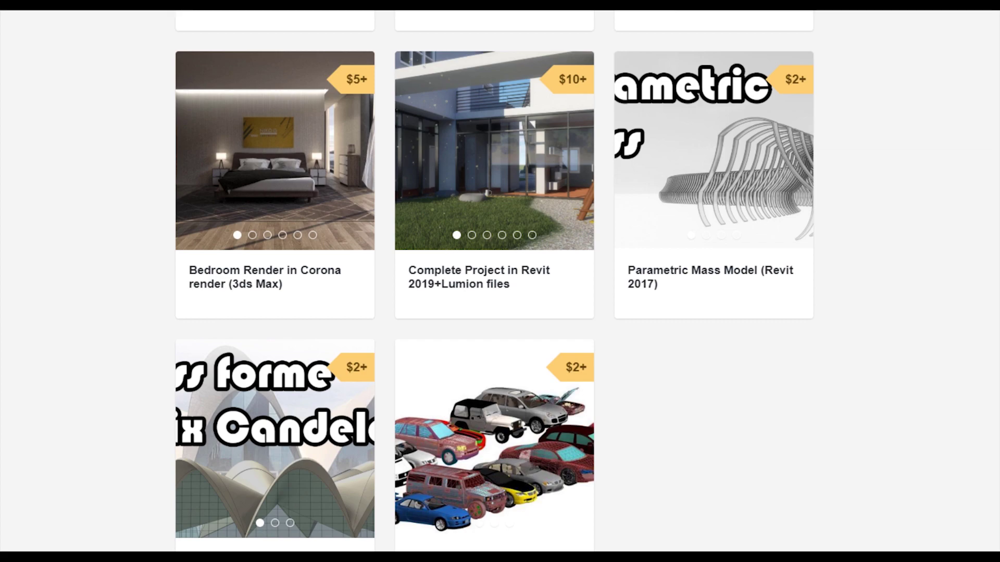
Switch to the web store page and look through its listings of Revit, Dynamo and rendering products
scroll(532, 544, "up", 10)
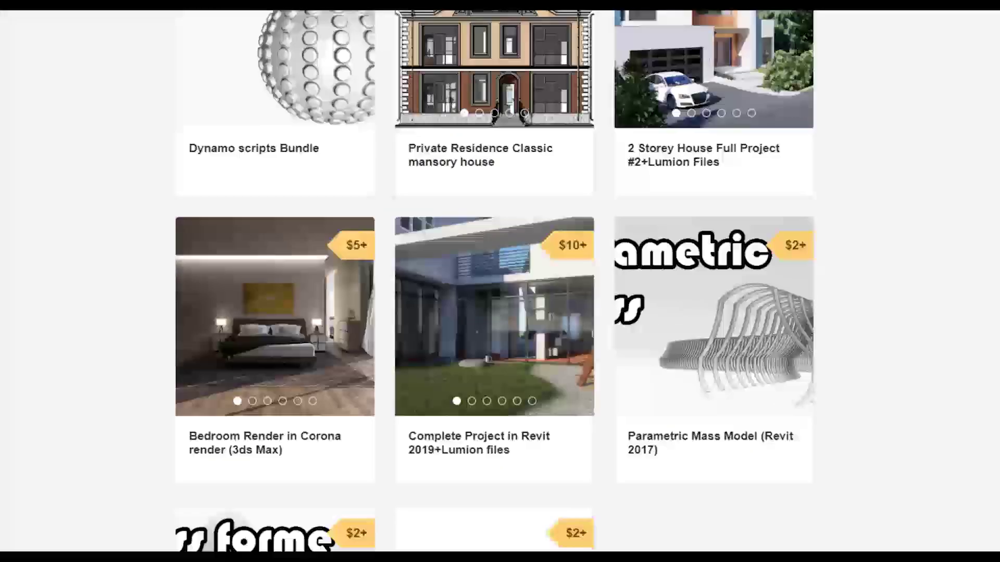
scroll(531, 544, "down", 3)
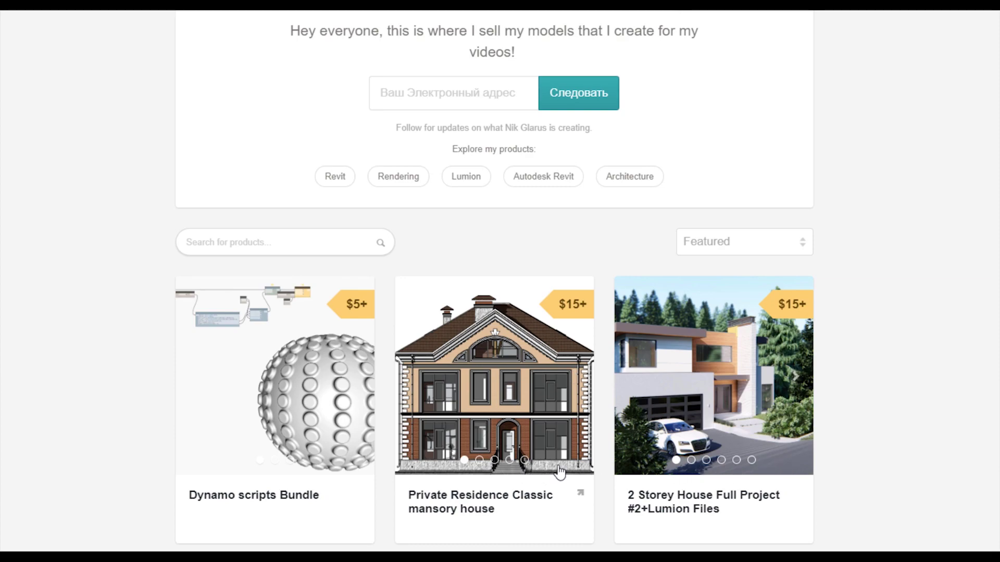
scroll(492, 422, "down", 3)
scroll(498, 392, "down", 2)
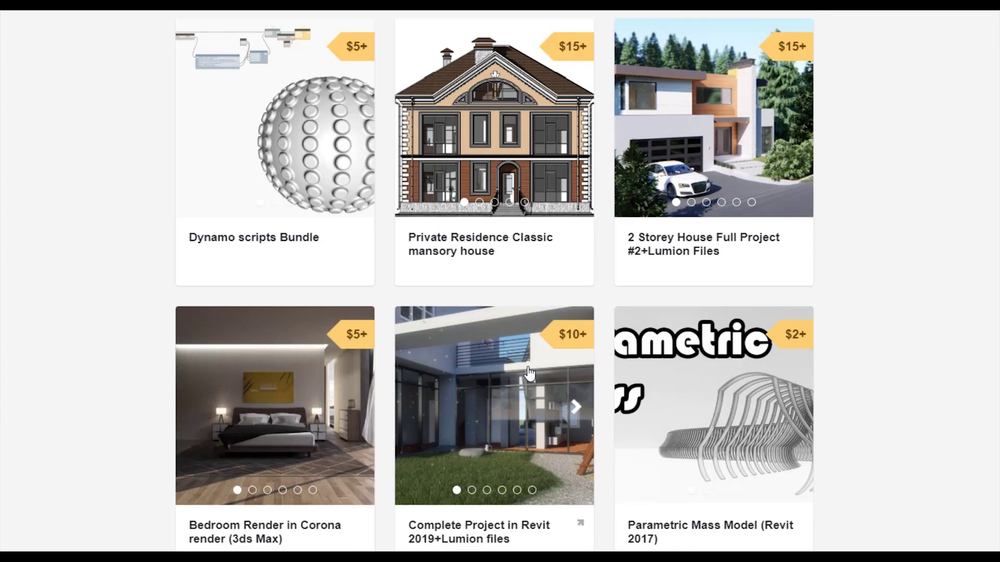
scroll(677, 386, "up", 3)
scroll(890, 376, "up", 3)
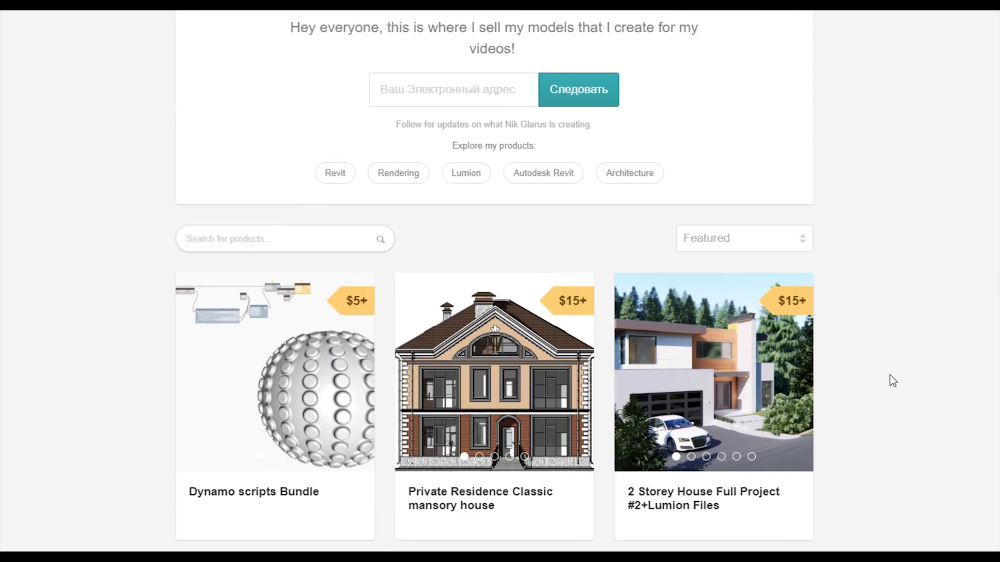
scroll(888, 375, "up", 3)
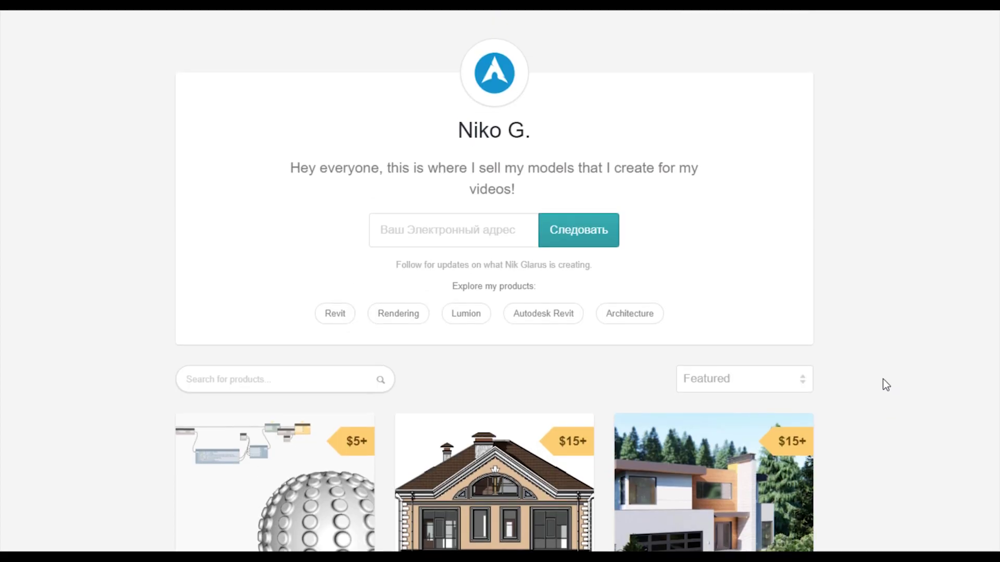
scroll(883, 378, "down", 5)
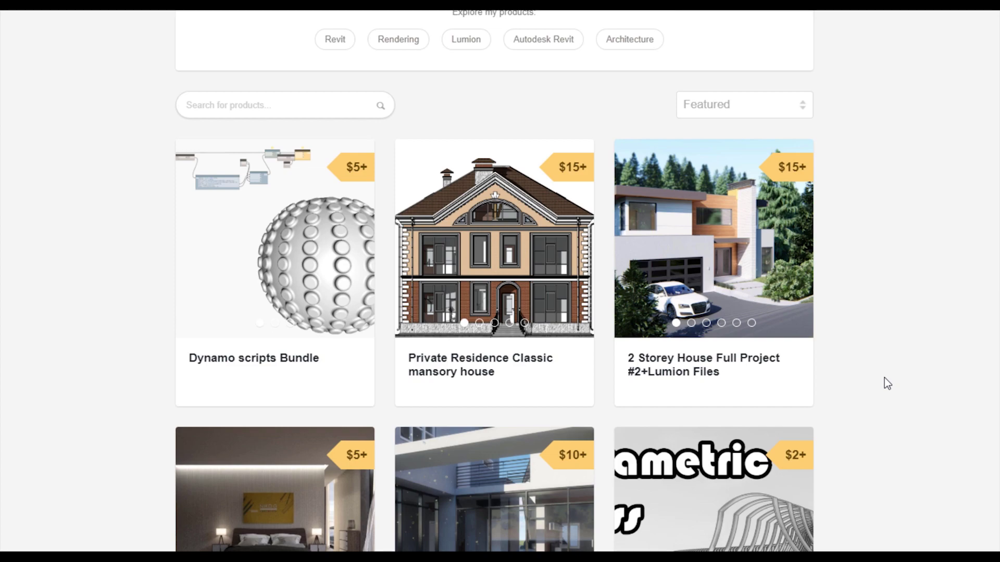
scroll(882, 377, "down", 3)
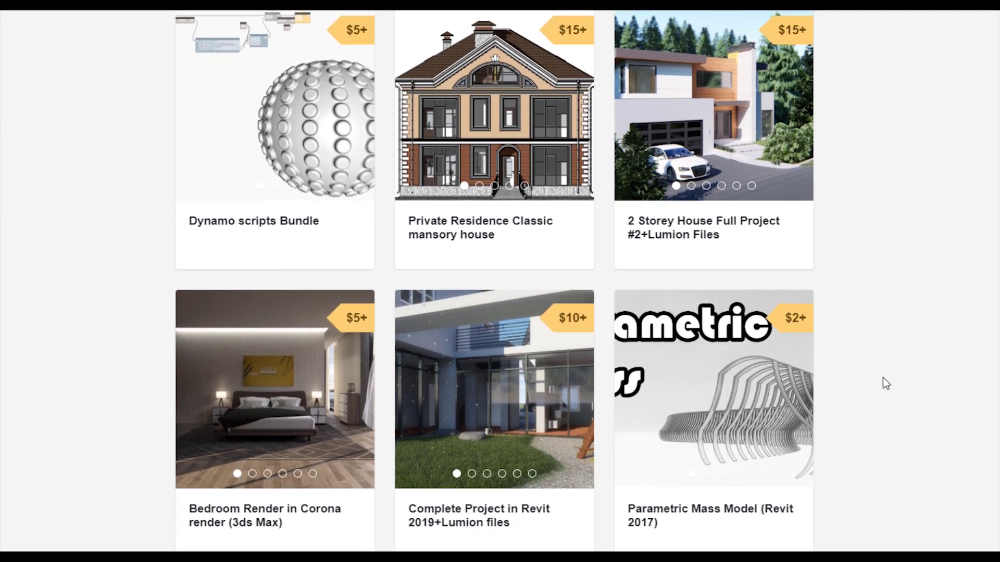